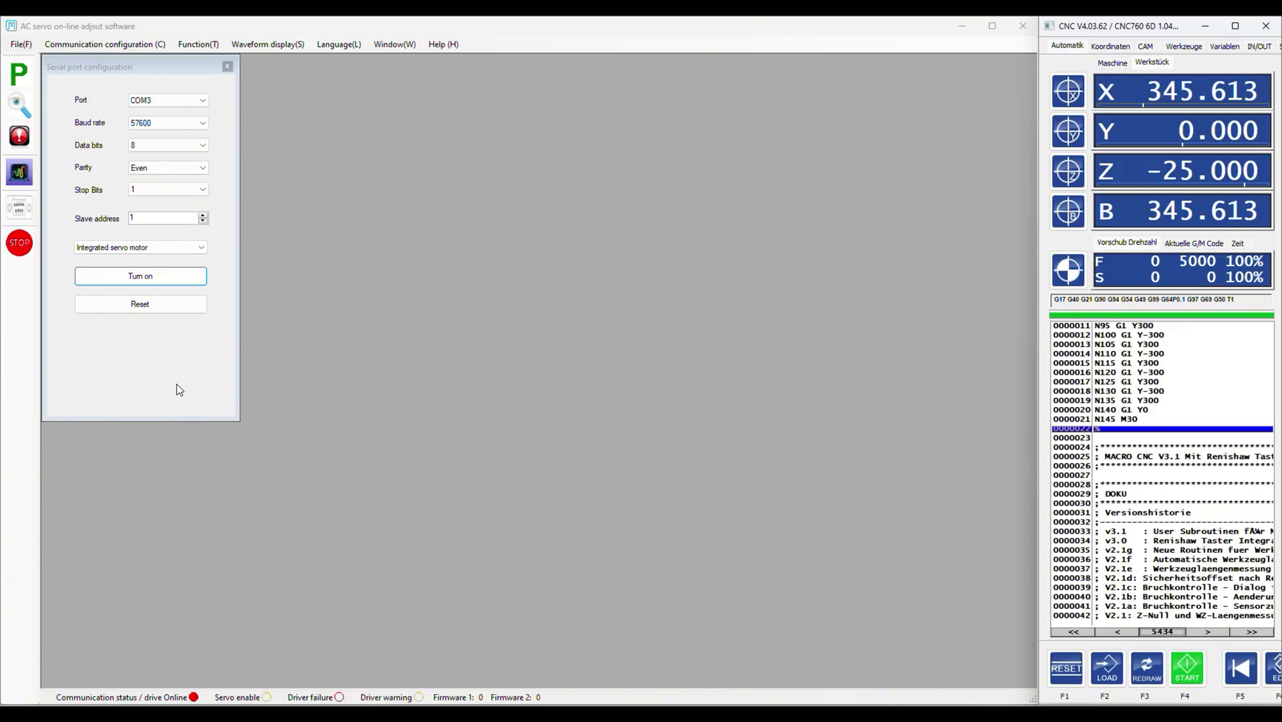
Step: Open the serial connection to the integrated servo motor on COM3 at 57600 baud and open the drive's parameter list
left_click(137, 287)
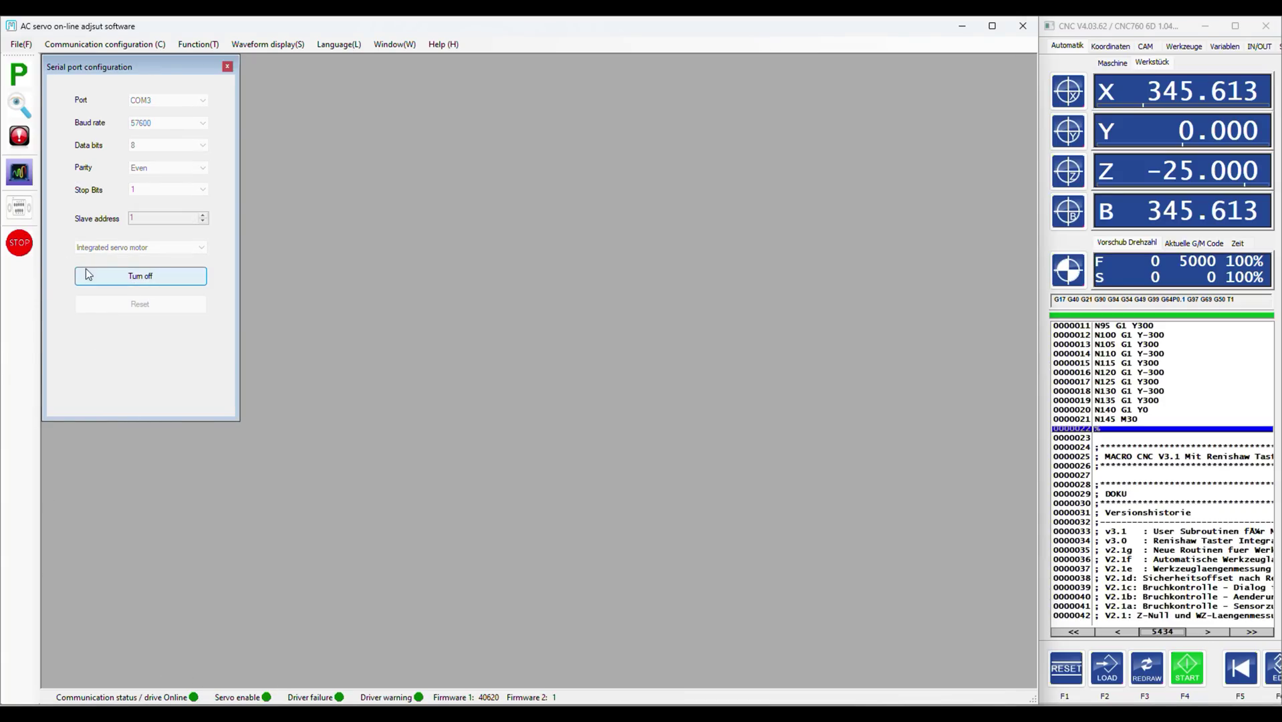
left_click(20, 74)
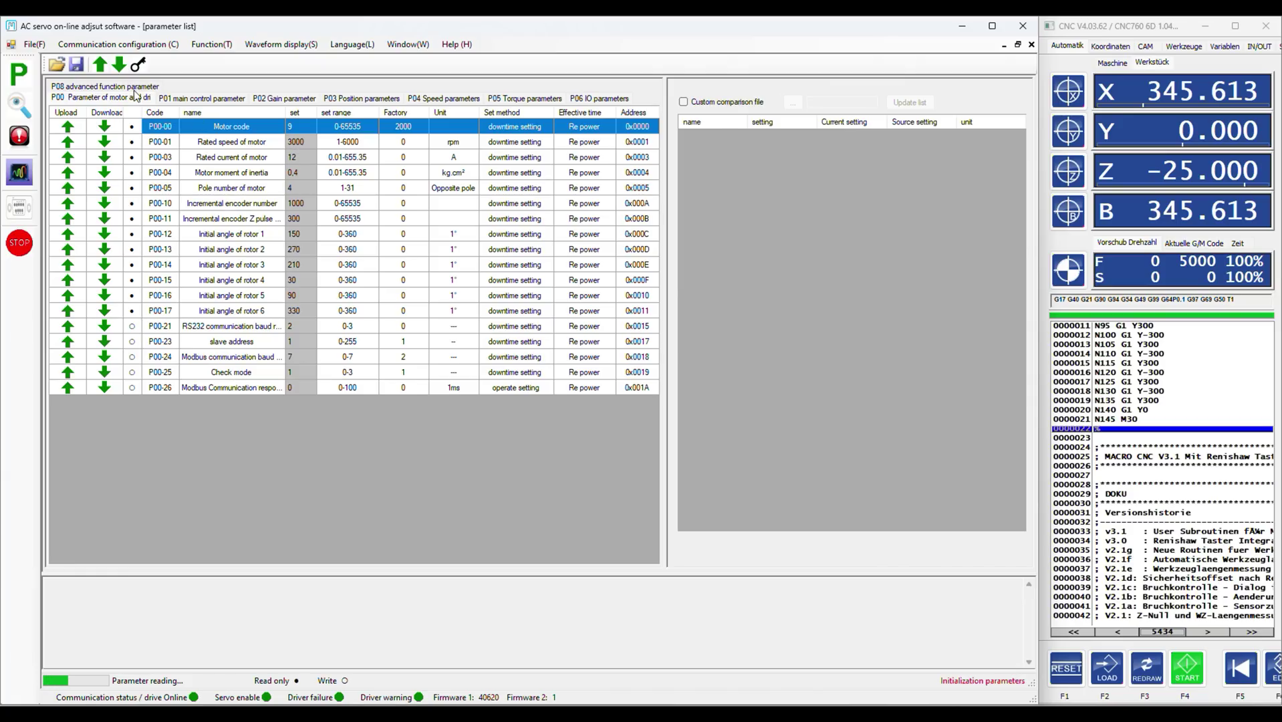
Step: Look through the drive's main control, gain, position, speed, torque, IO and advanced function parameter groups, P01 to P08
left_click(181, 99)
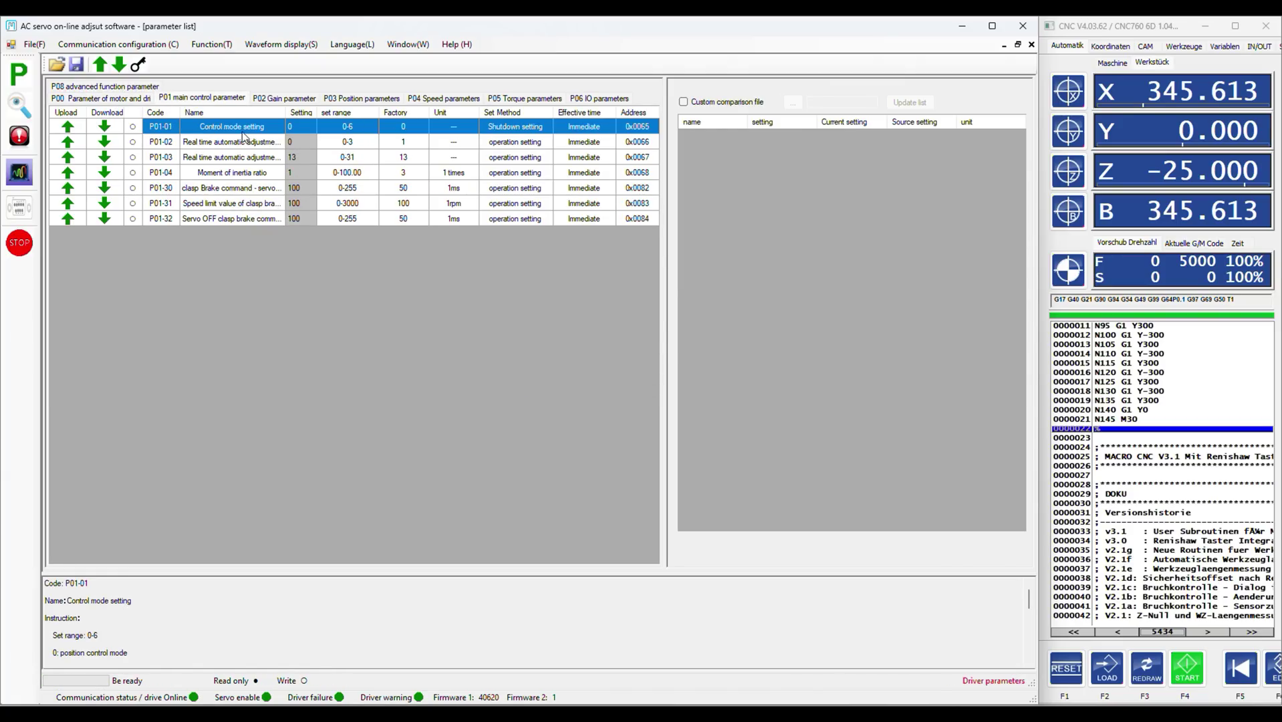
left_click(279, 99)
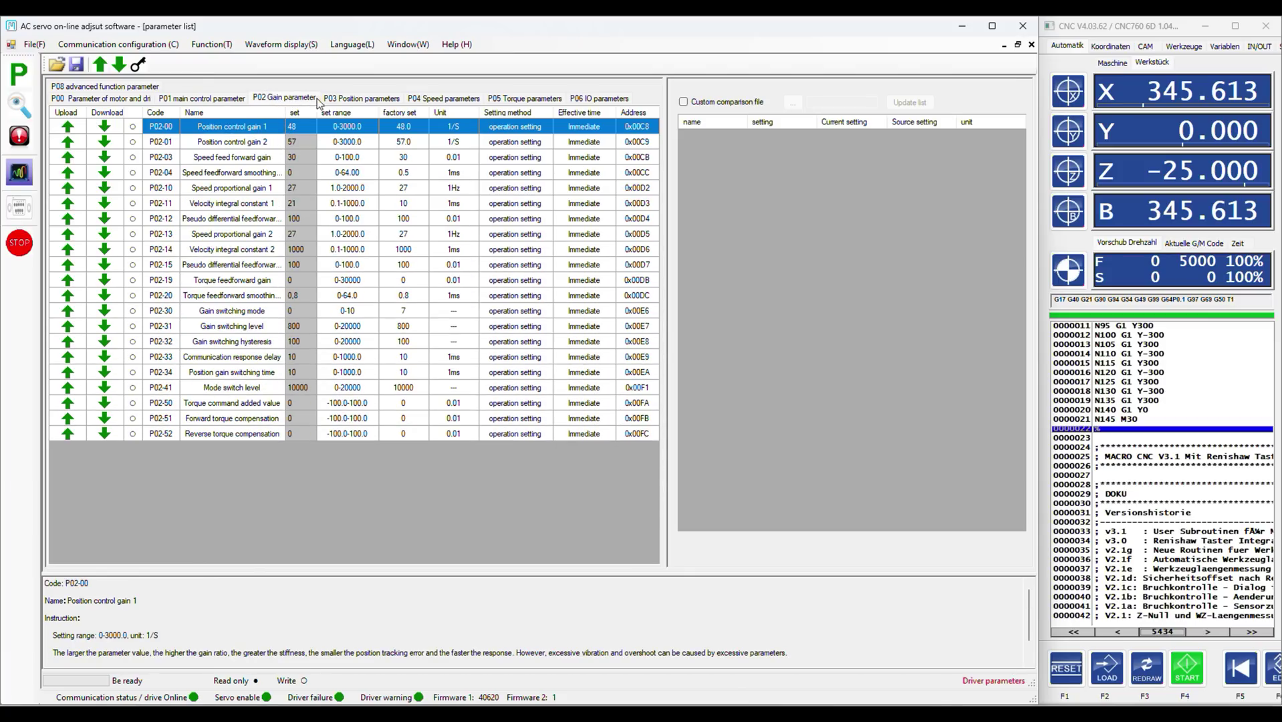
left_click(362, 100)
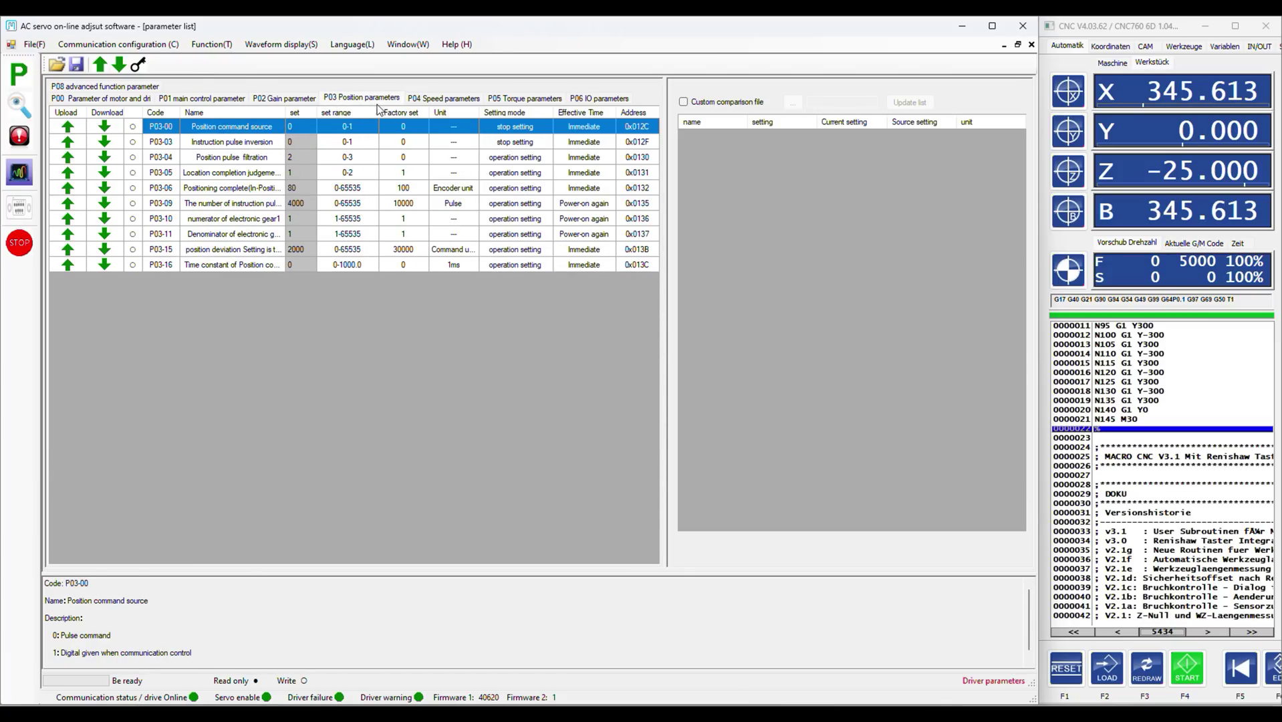
left_click(457, 101)
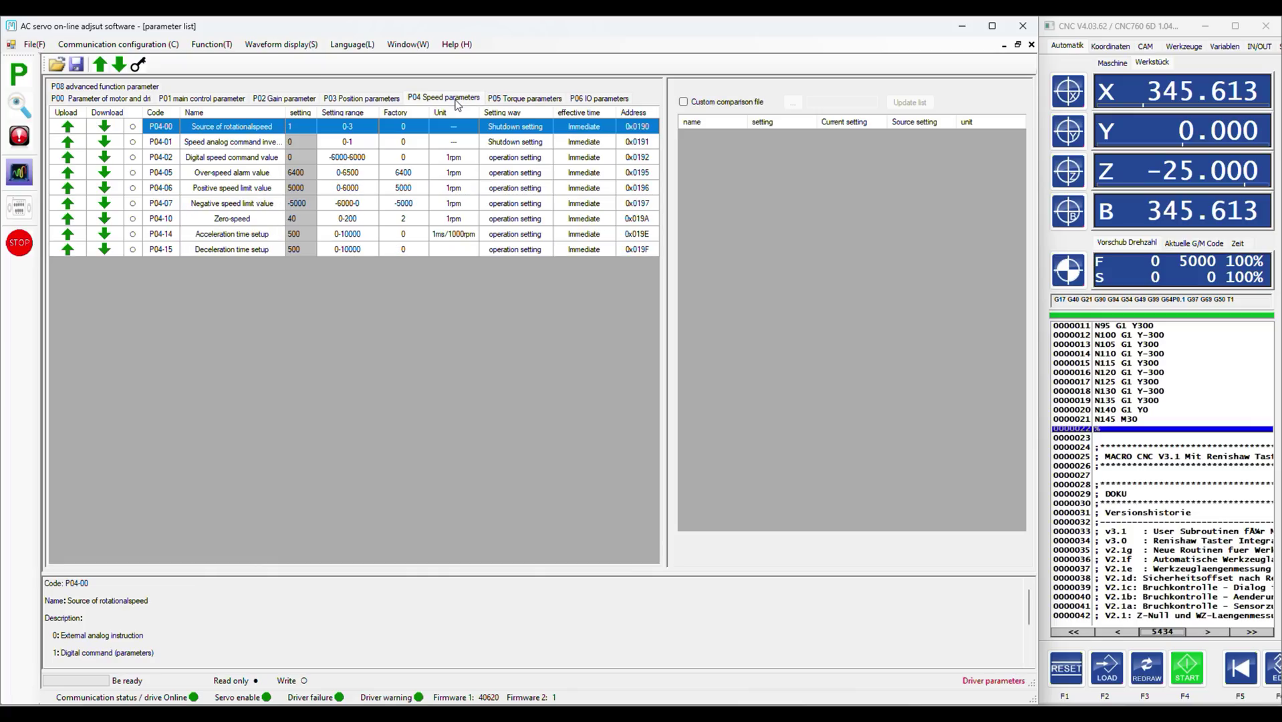
left_click(522, 103)
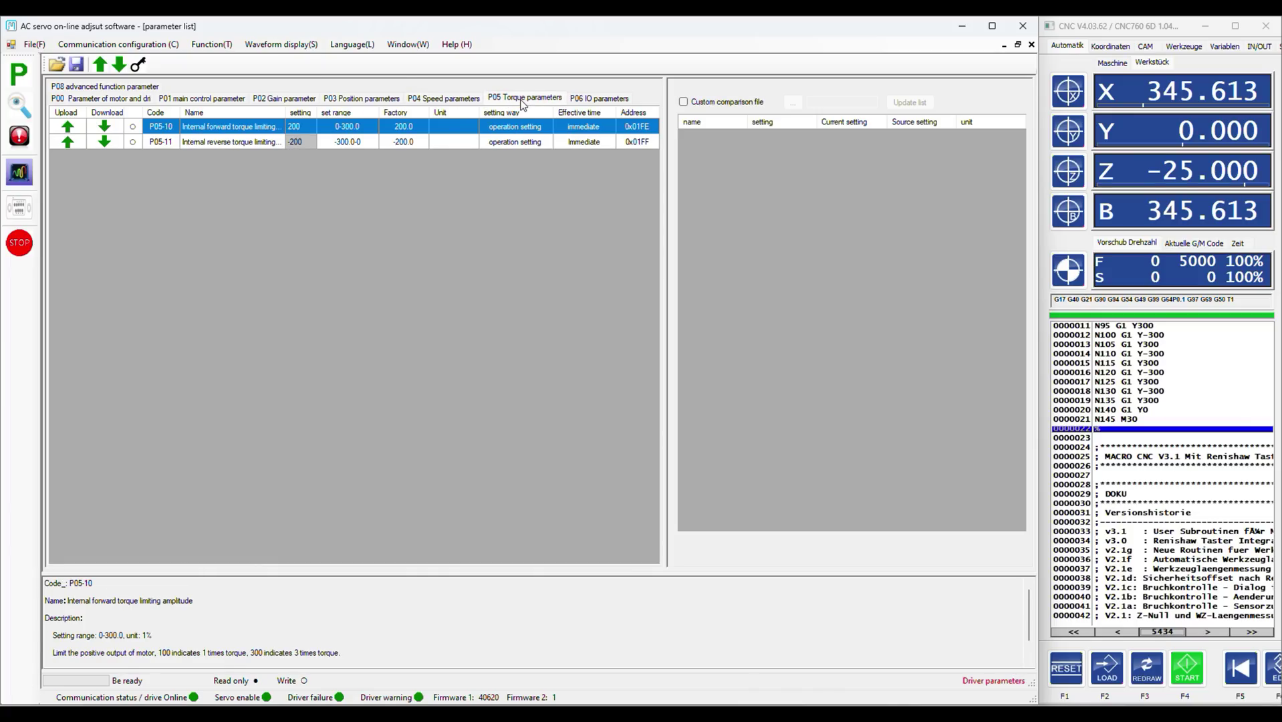
left_click(610, 101)
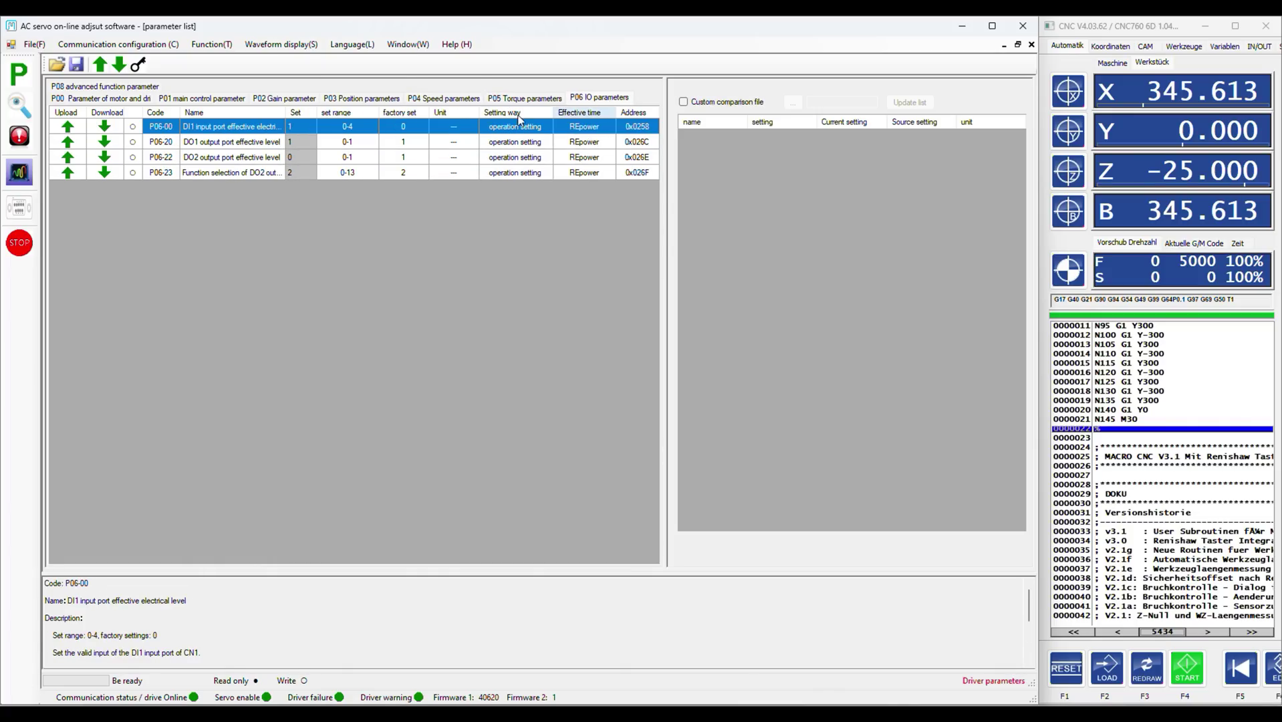
left_click(100, 87)
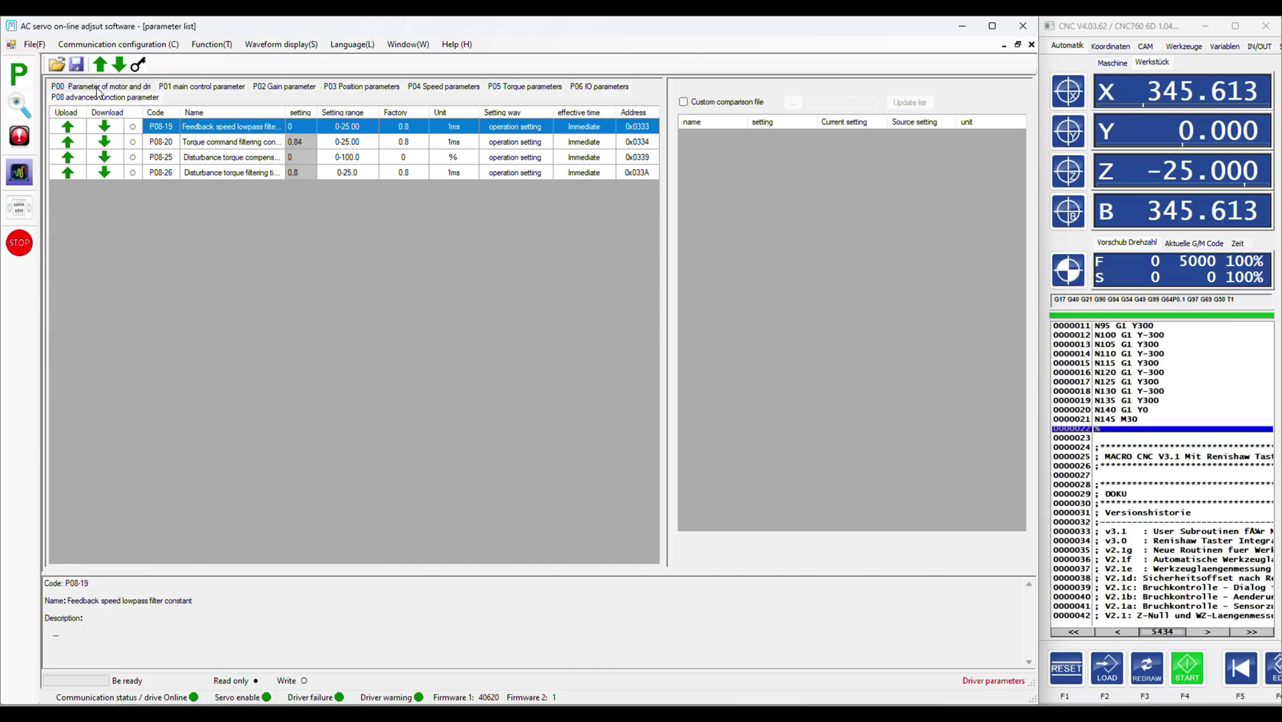
Step: Read the description of real-time automatic adjustment mode P01-02, set it to 1 and download it to the drive
left_click(192, 88)
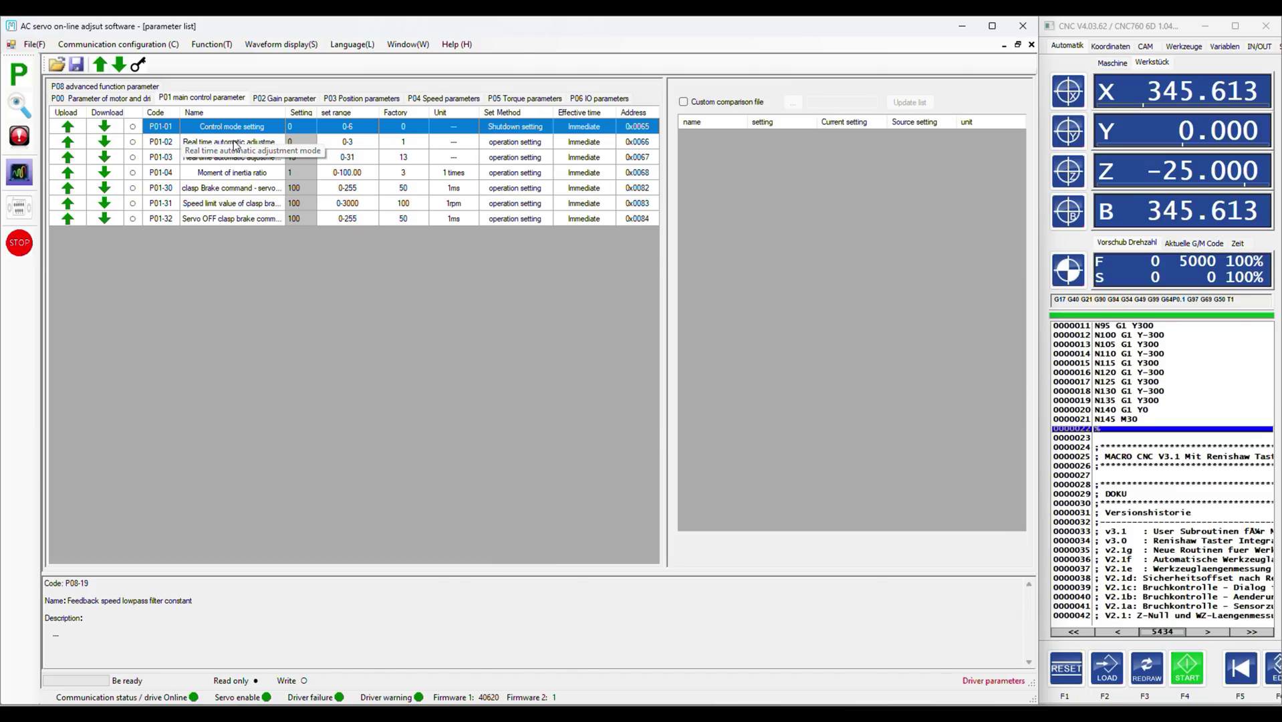
left_click(298, 141)
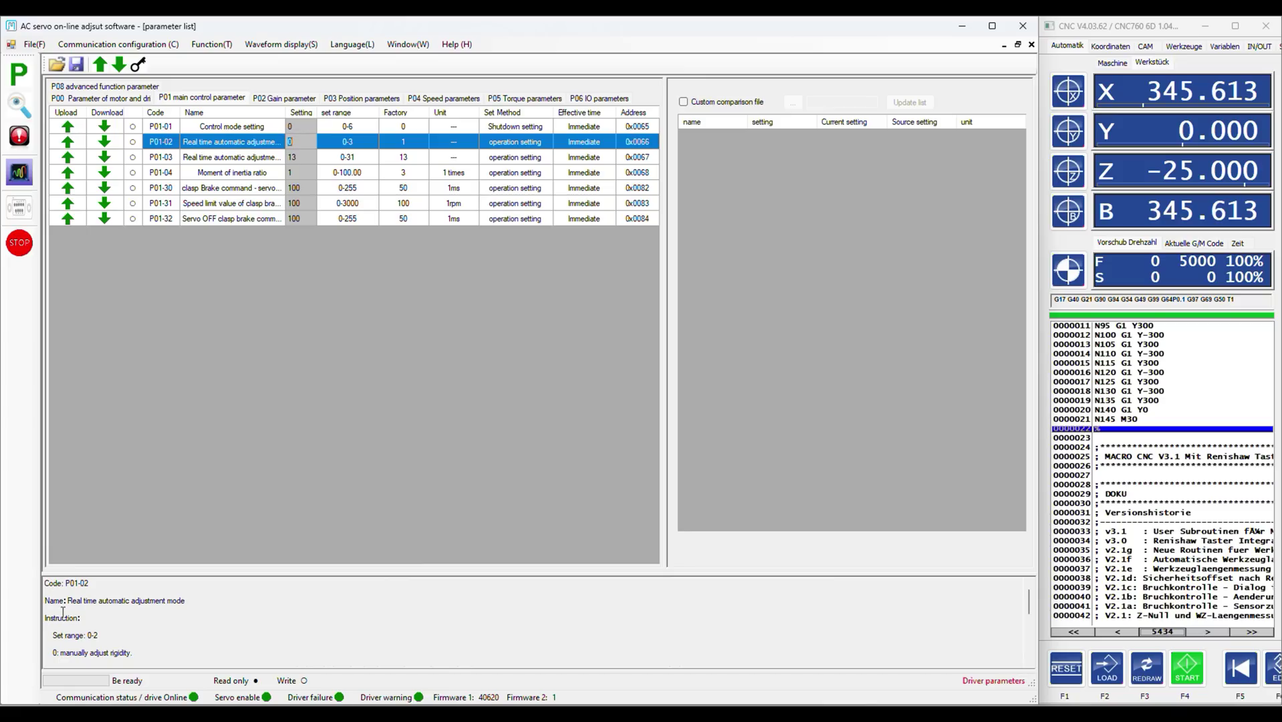
scroll(129, 612, "down", 1)
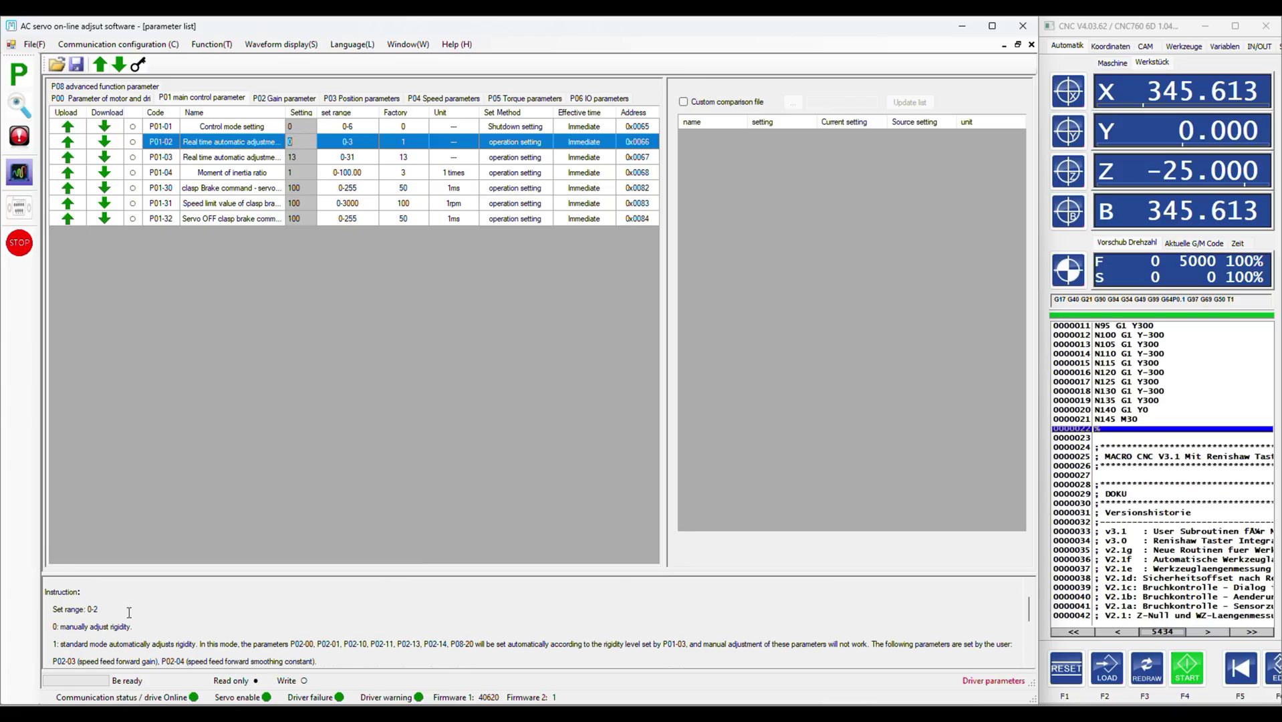
scroll(129, 612, "down", 1)
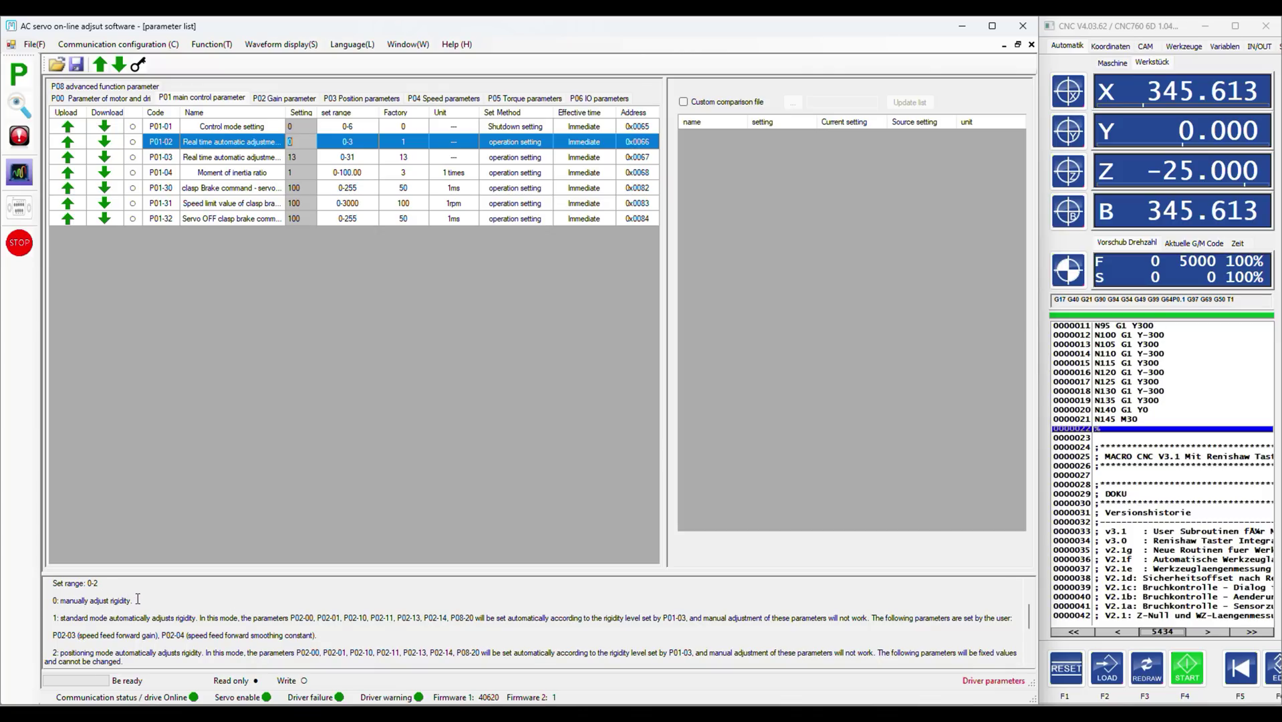
scroll(137, 599, "down", 1)
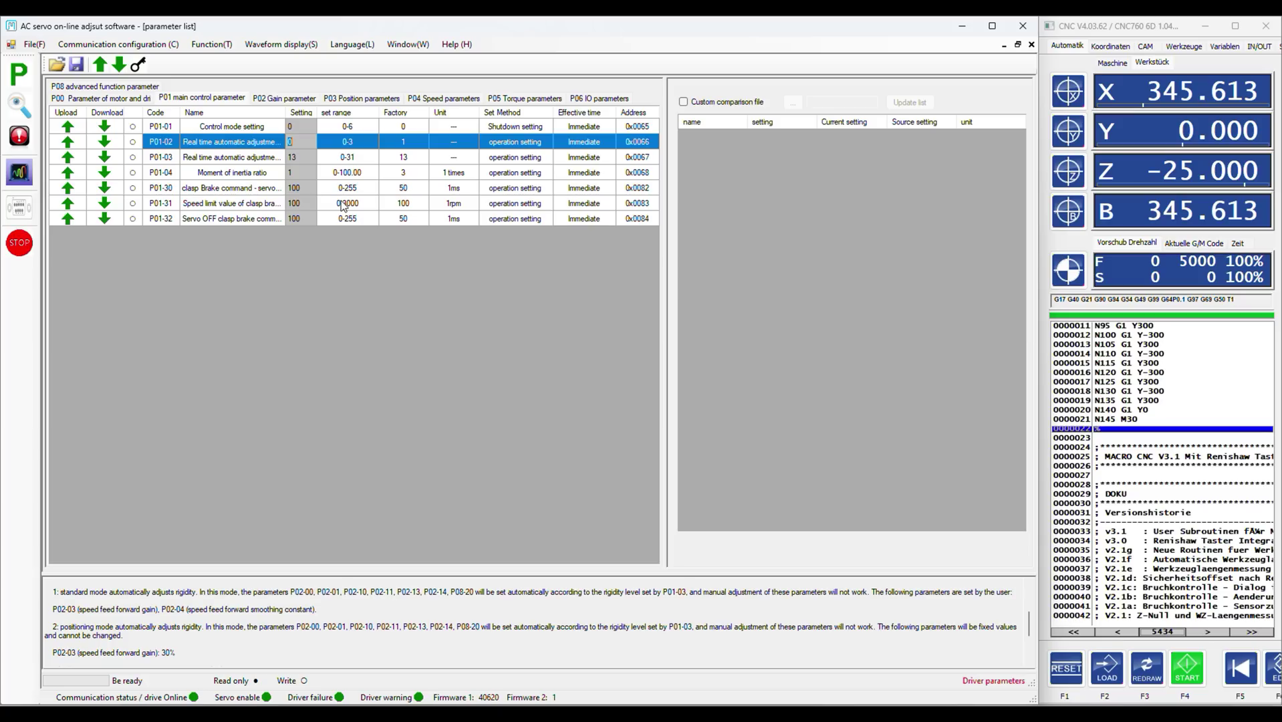
type("1")
key("Return")
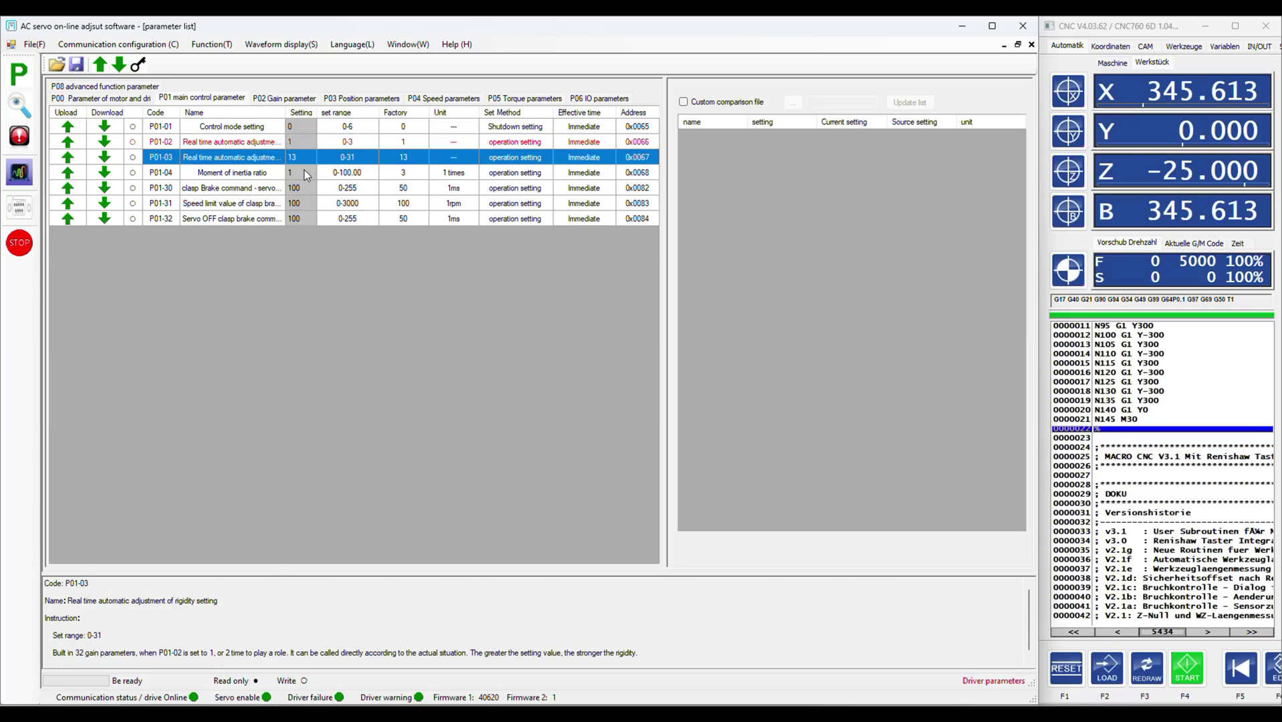
left_click(103, 142)
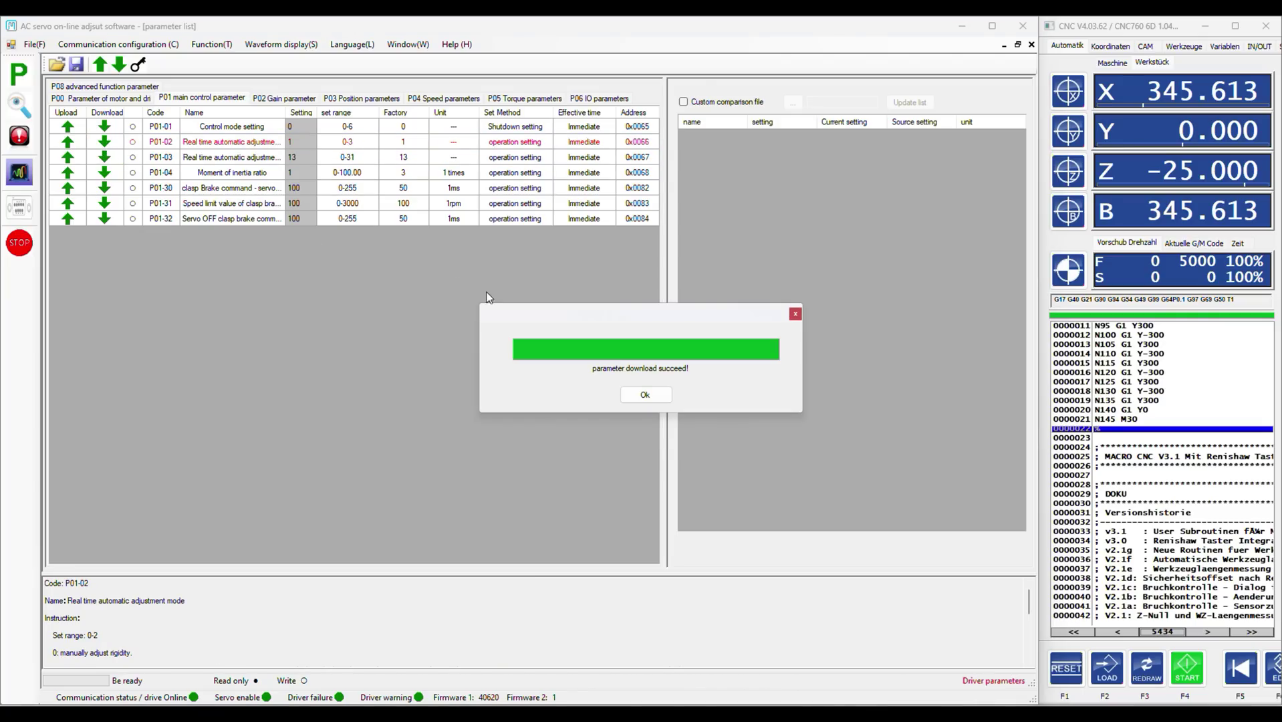
left_click(648, 395)
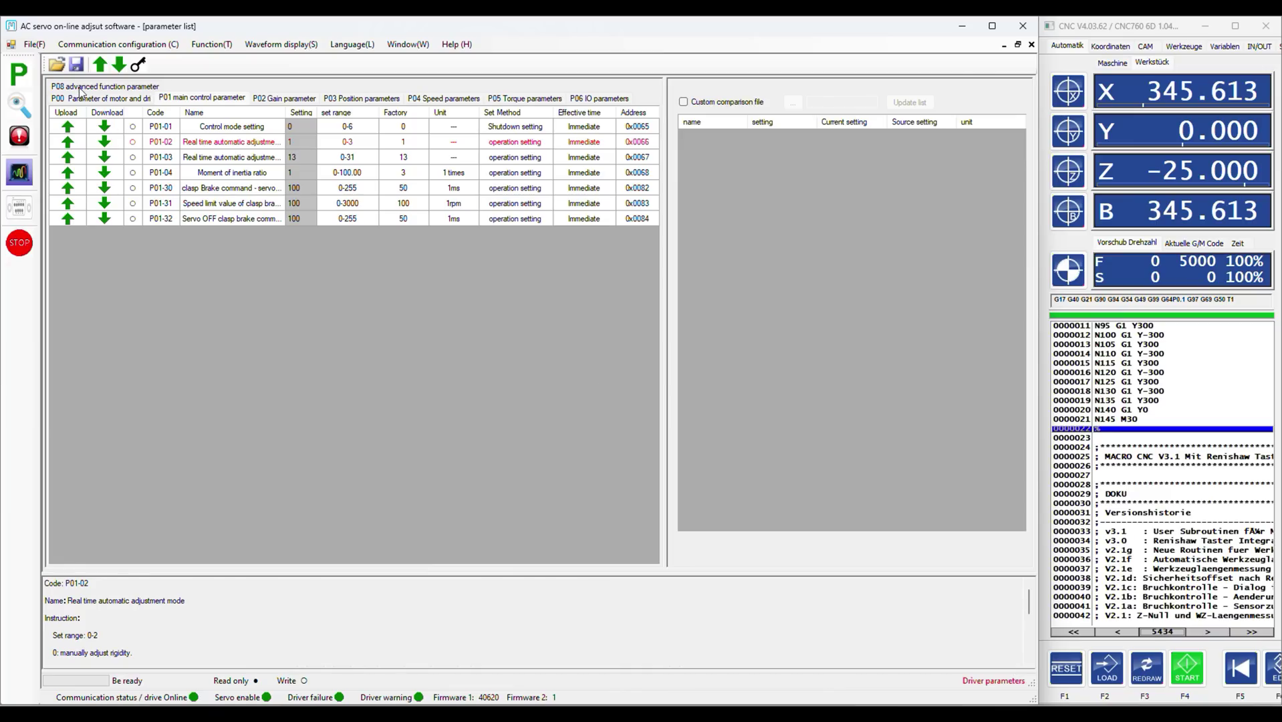
Step: Set the real-time adjustment rigidity P01-03 to 14, download it to the drive and read the gain parameters back
left_click(296, 157)
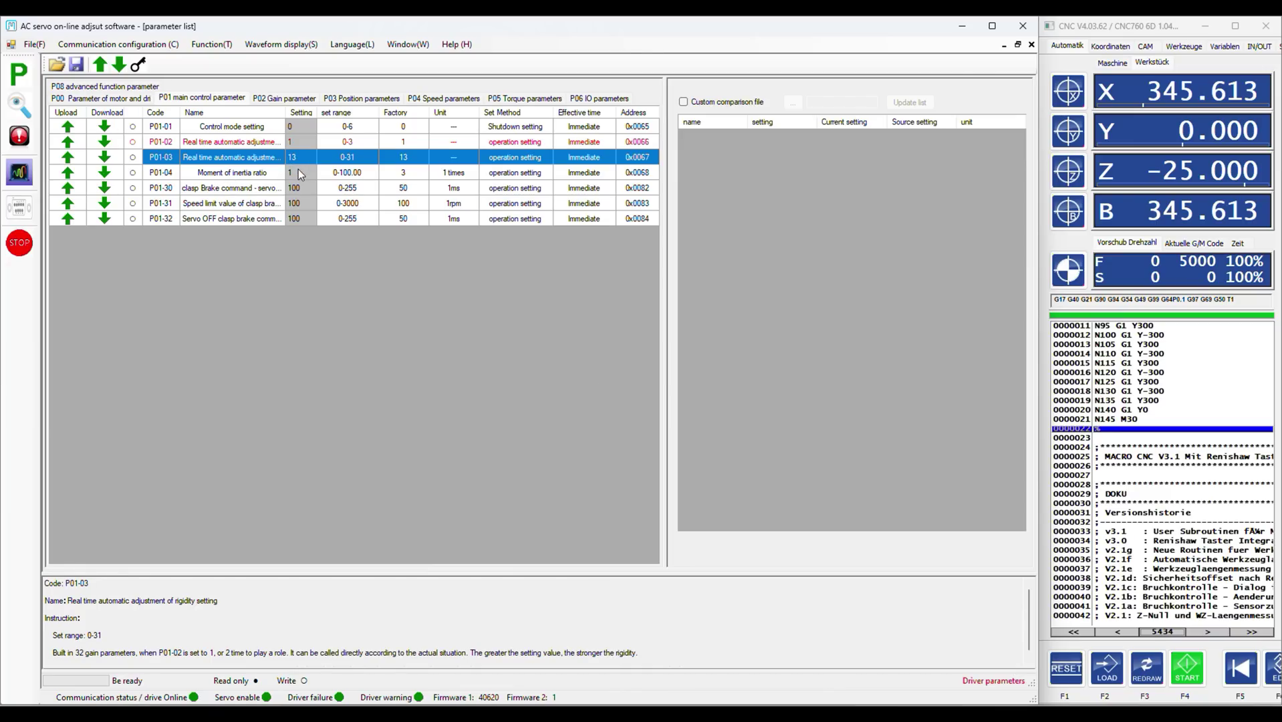
type("14")
key("Return")
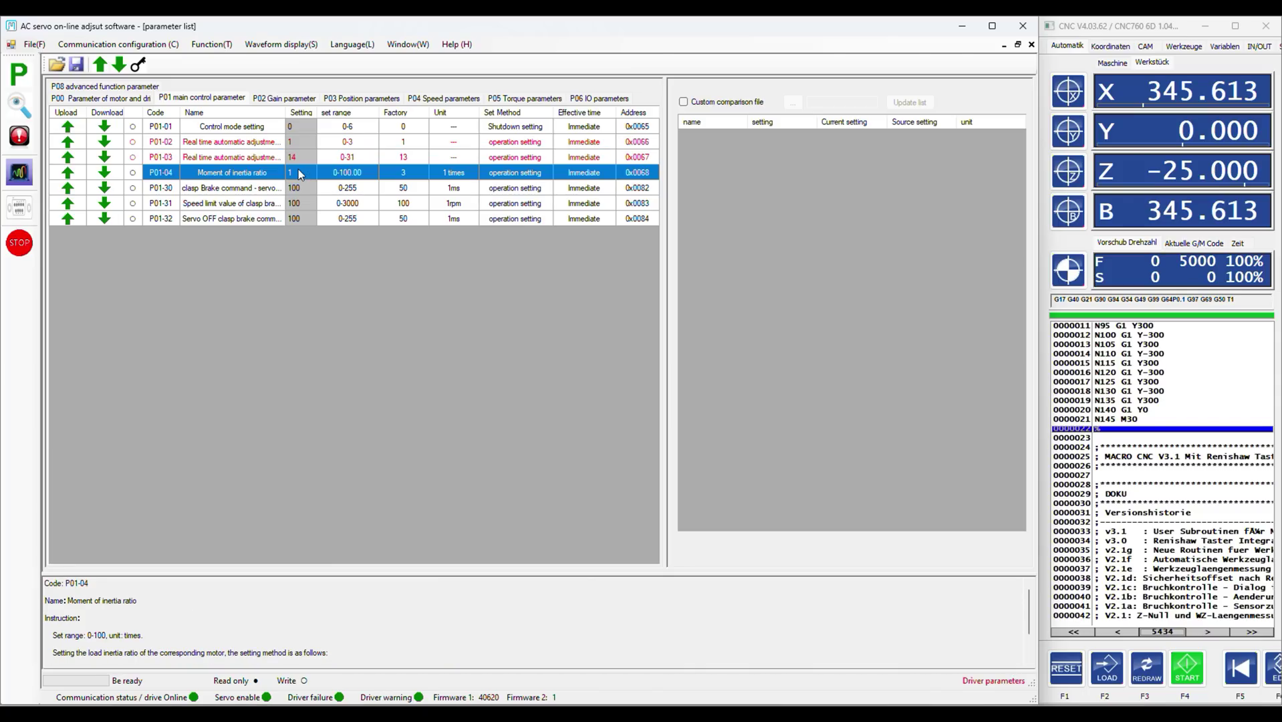
left_click(105, 158)
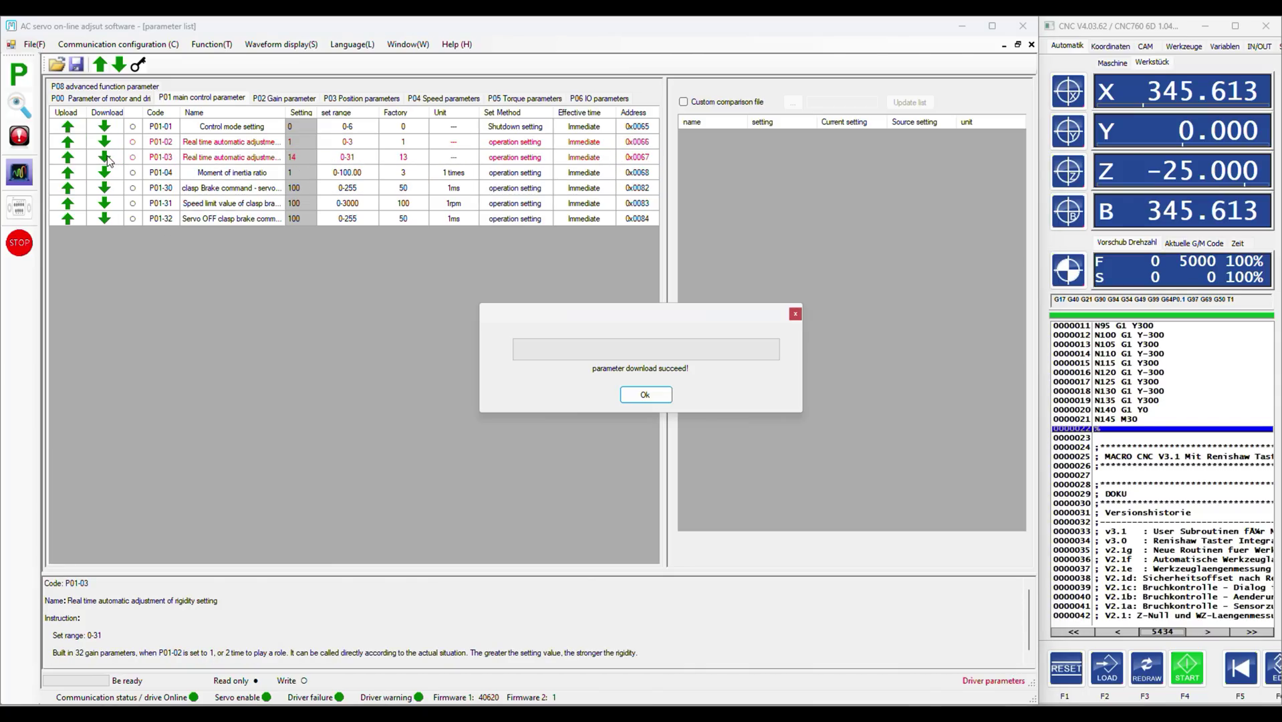
left_click(646, 394)
left_click(281, 97)
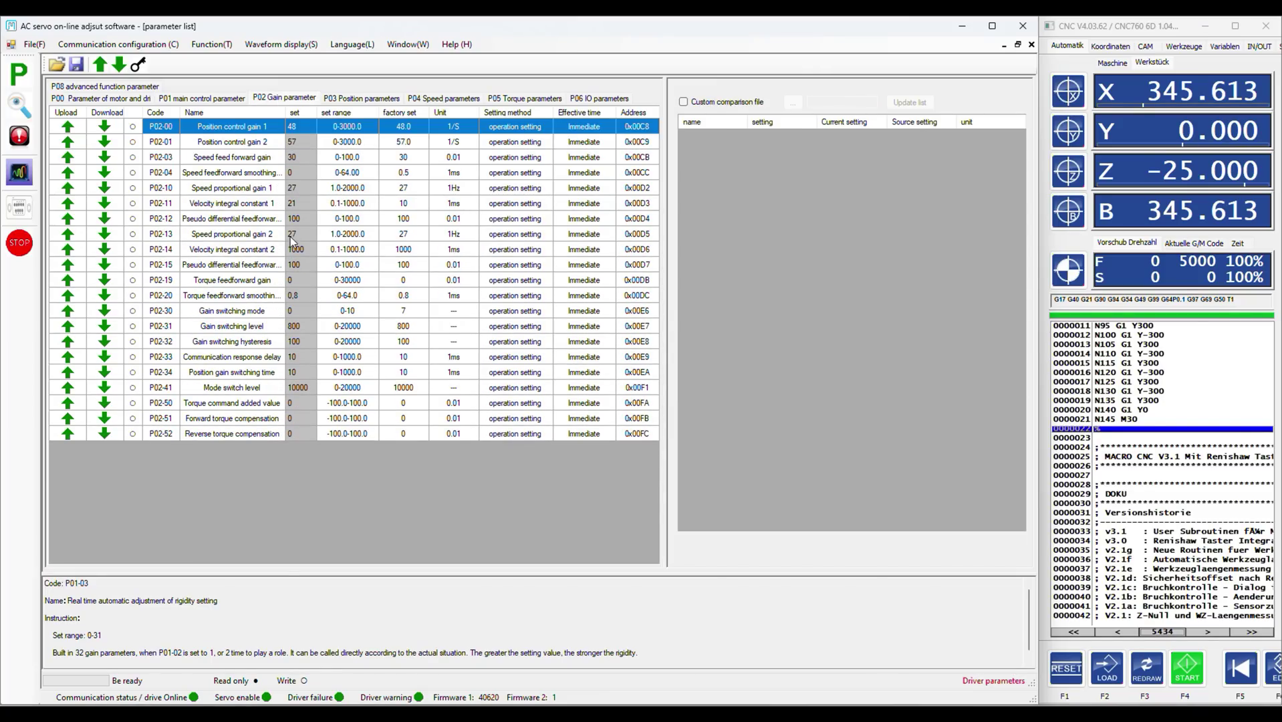
left_click(101, 65)
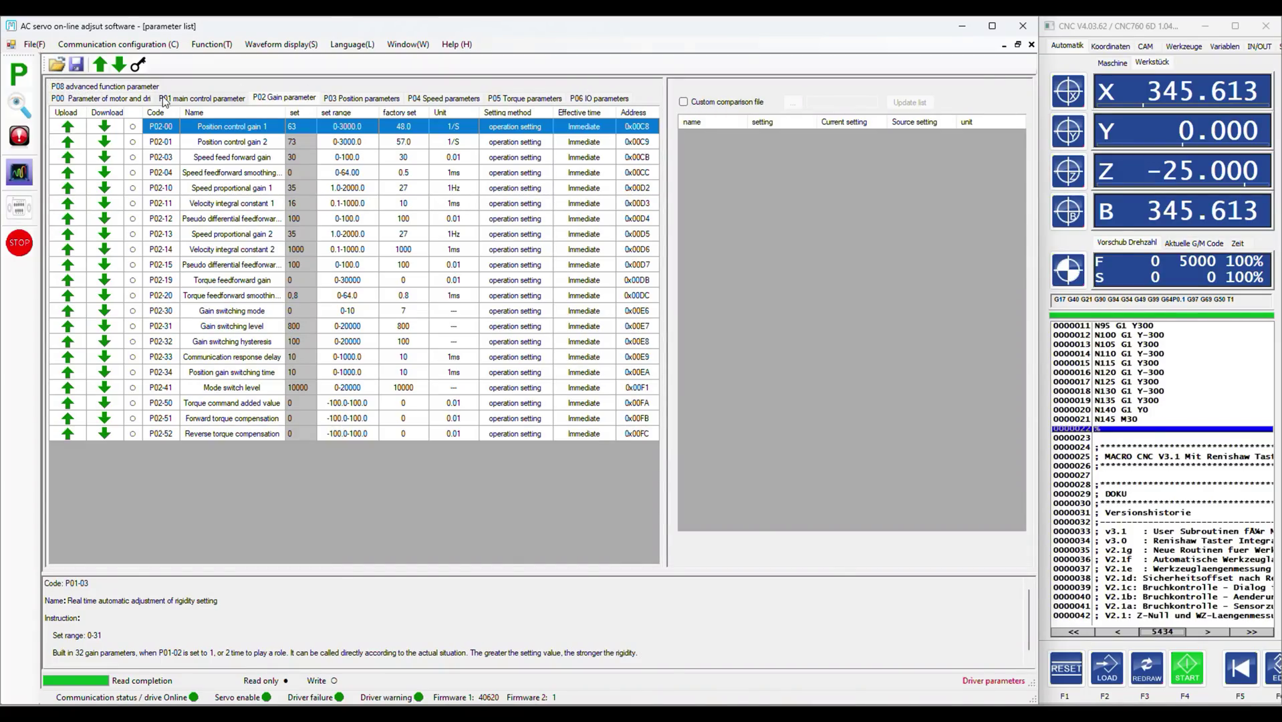
Step: Set the real-time adjustment rigidity P01-03 to 13, download it to the drive and reread the P02 gain parameters
left_click(186, 101)
left_click(300, 157)
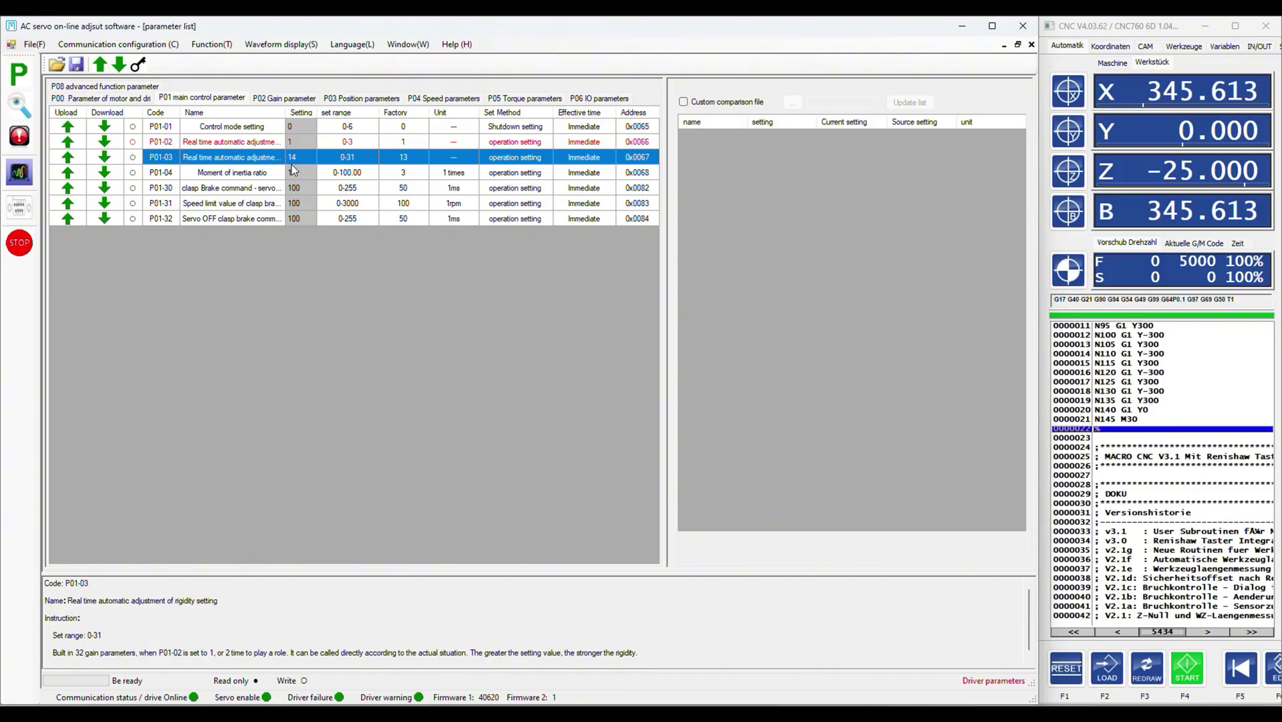
left_click(291, 167)
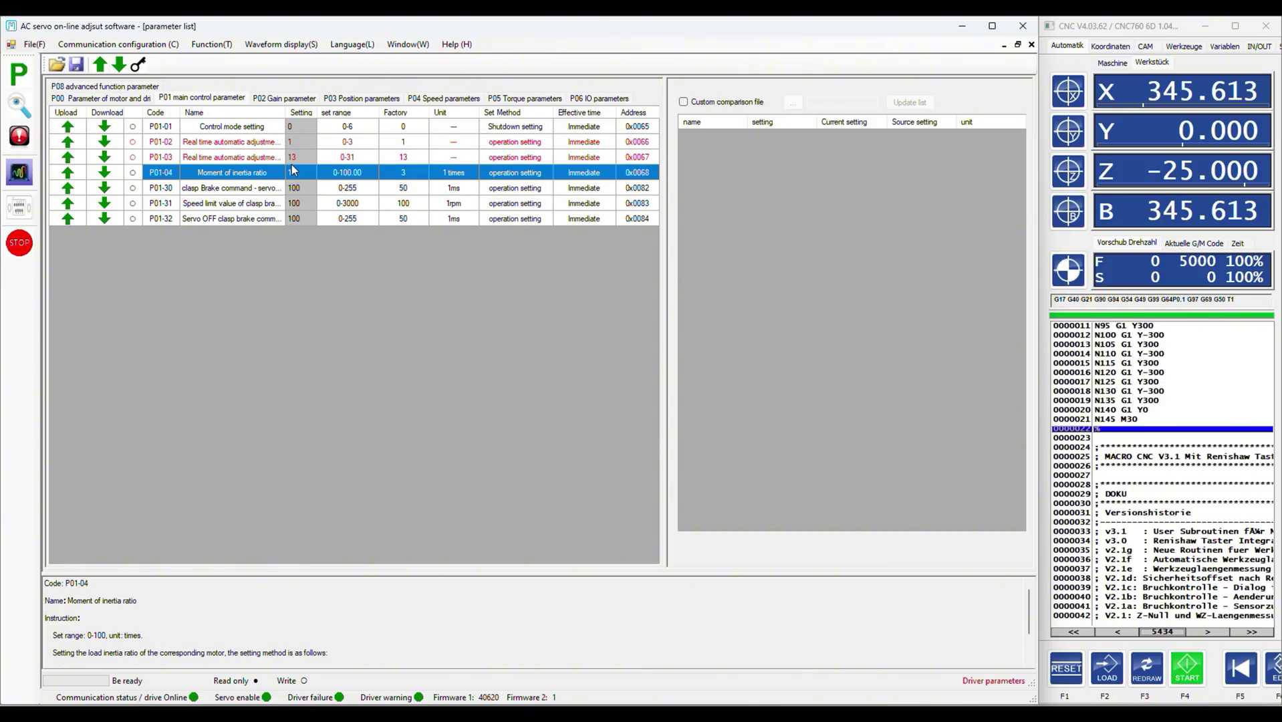
left_click(103, 160)
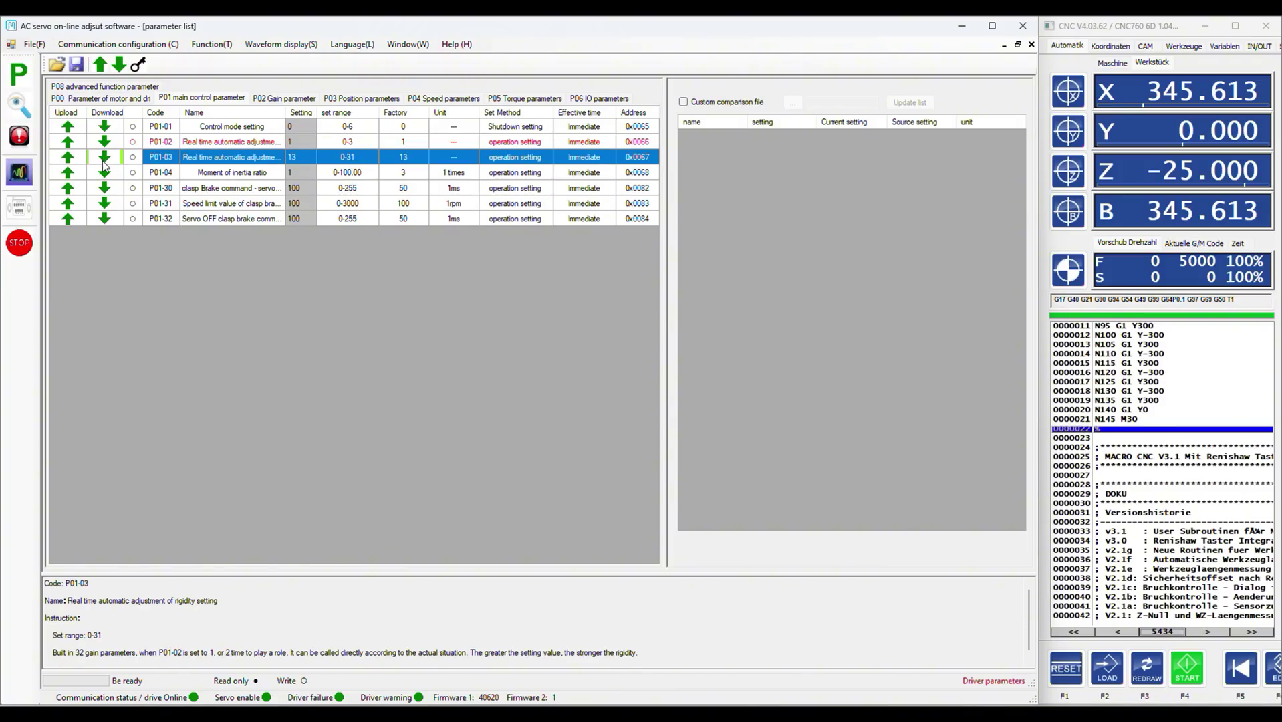
left_click(645, 395)
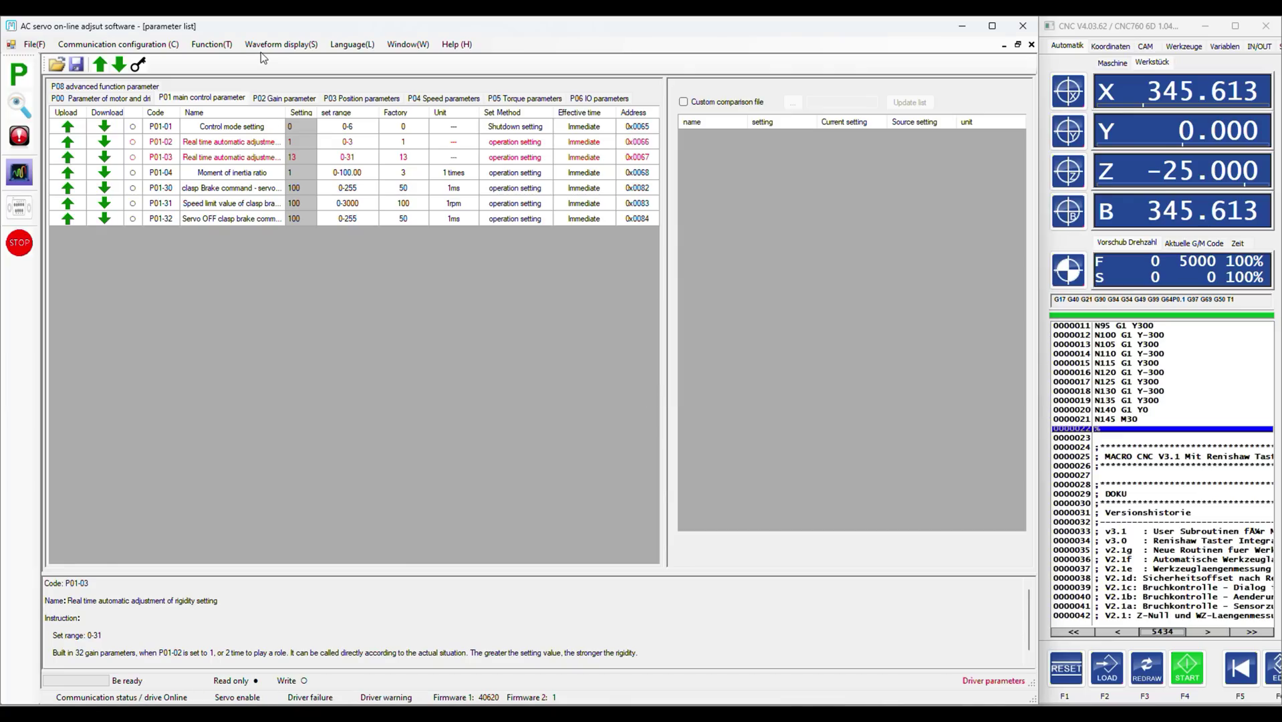
left_click(286, 98)
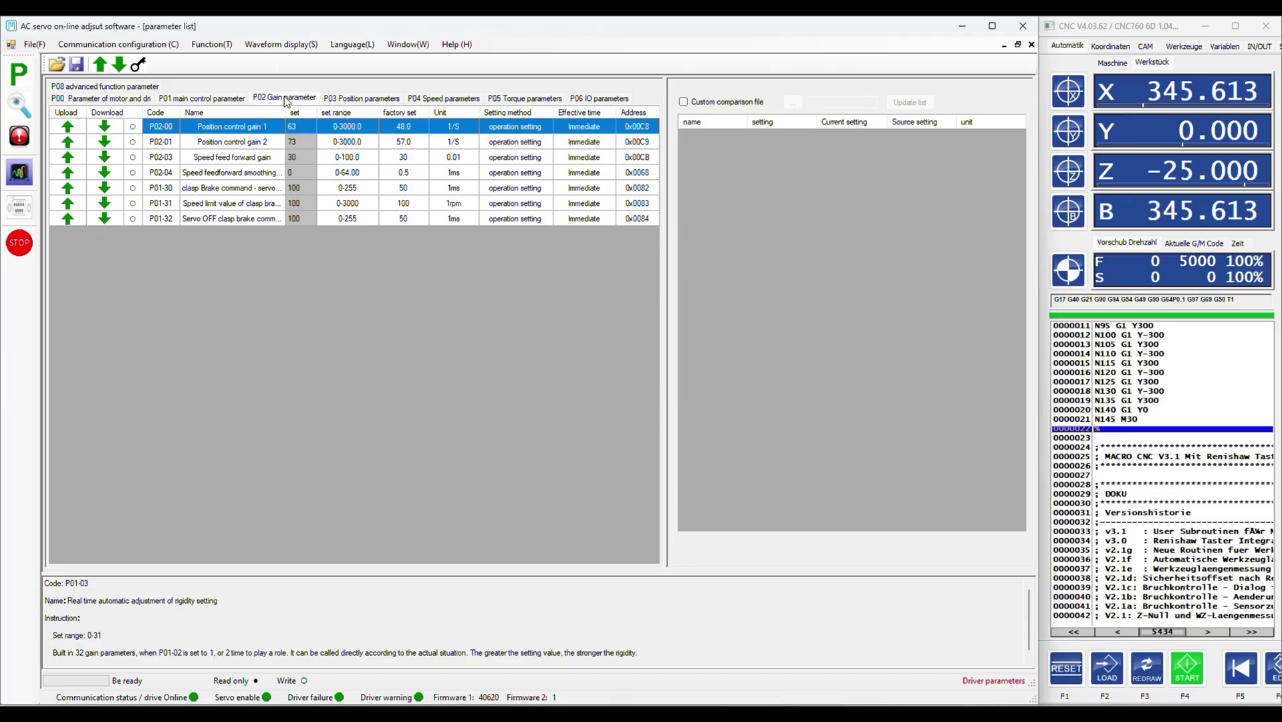
left_click(100, 66)
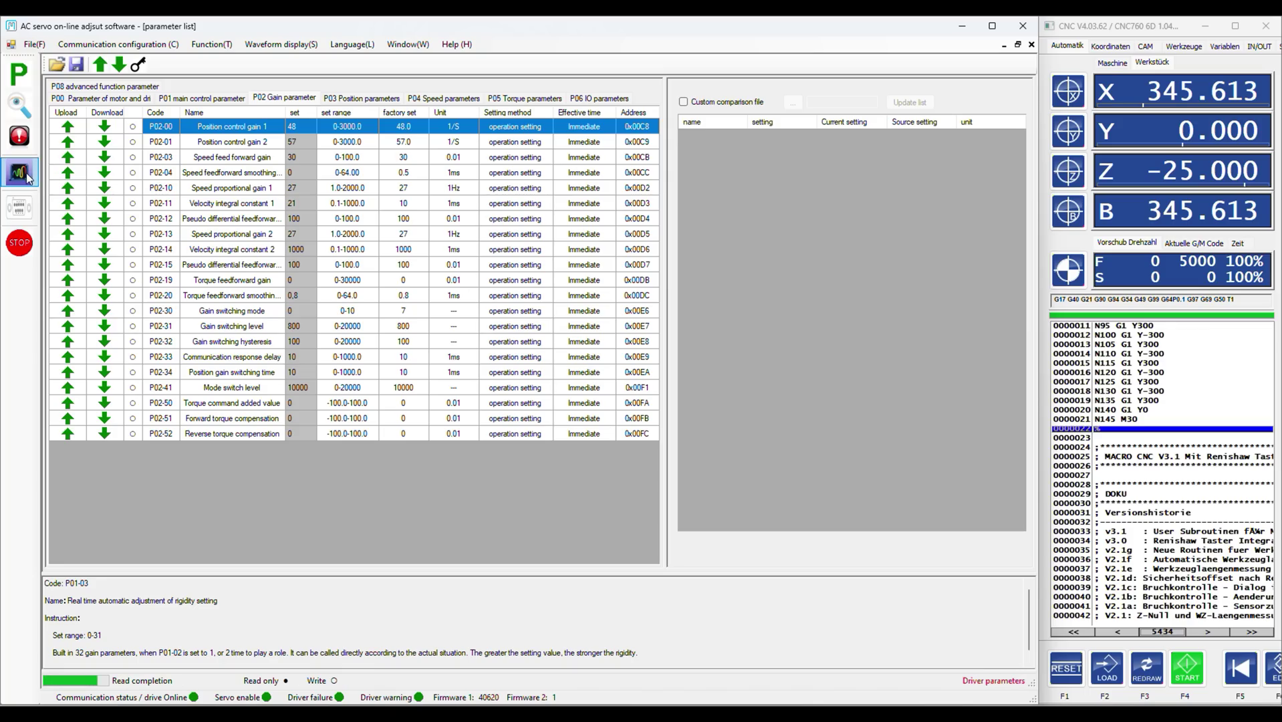
Step: Open the oscilloscope, assign Position follow error(bit) to channel 1 and set its vertical scale to 500 per division
left_click(19, 174)
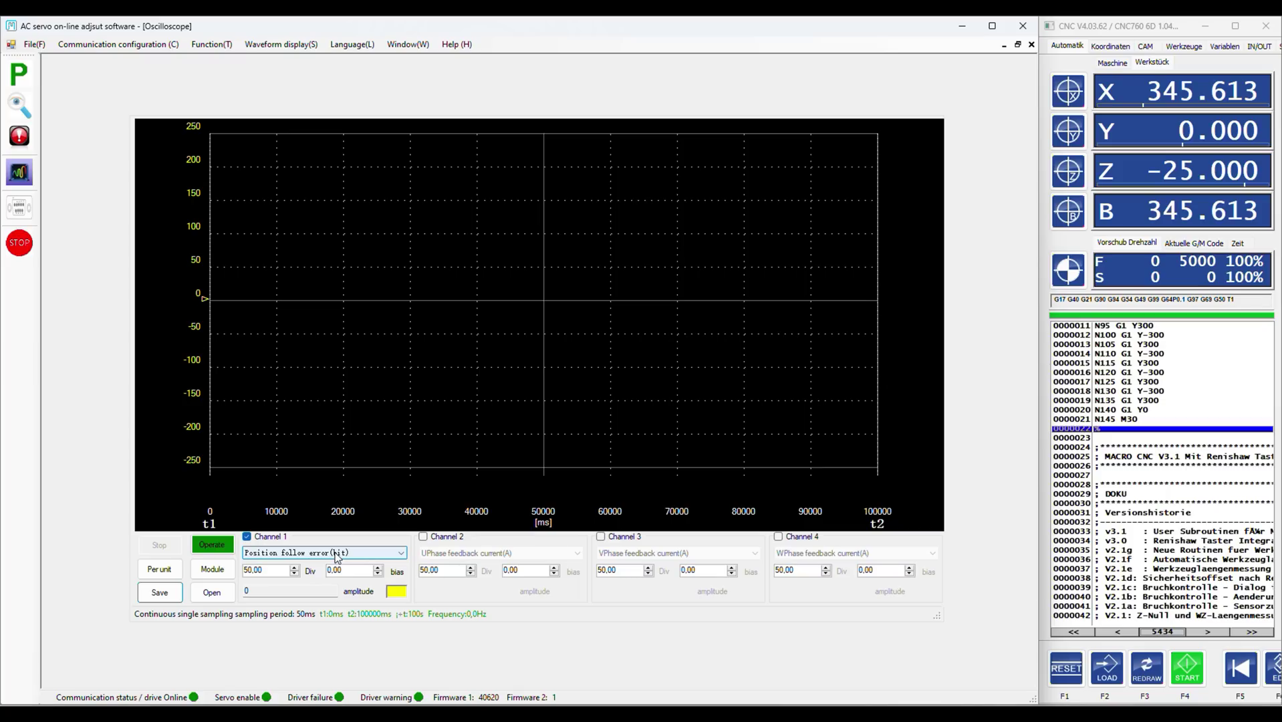
left_click(370, 559)
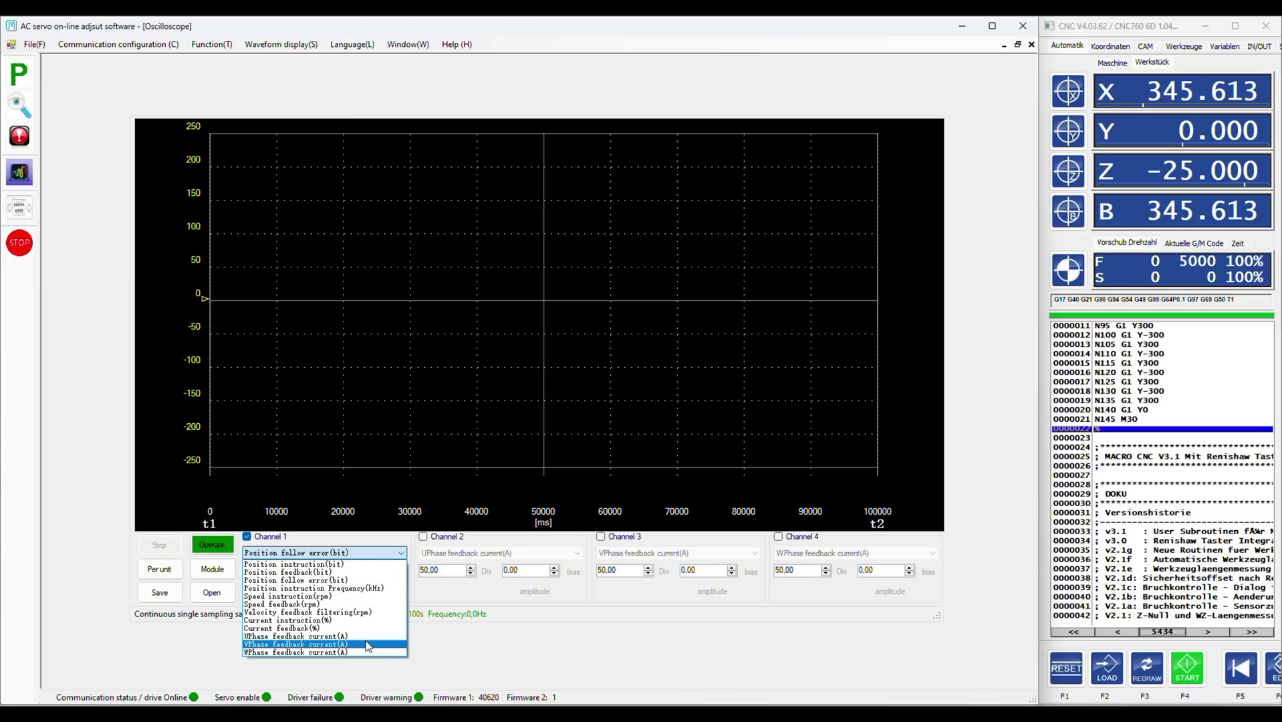
left_click(351, 580)
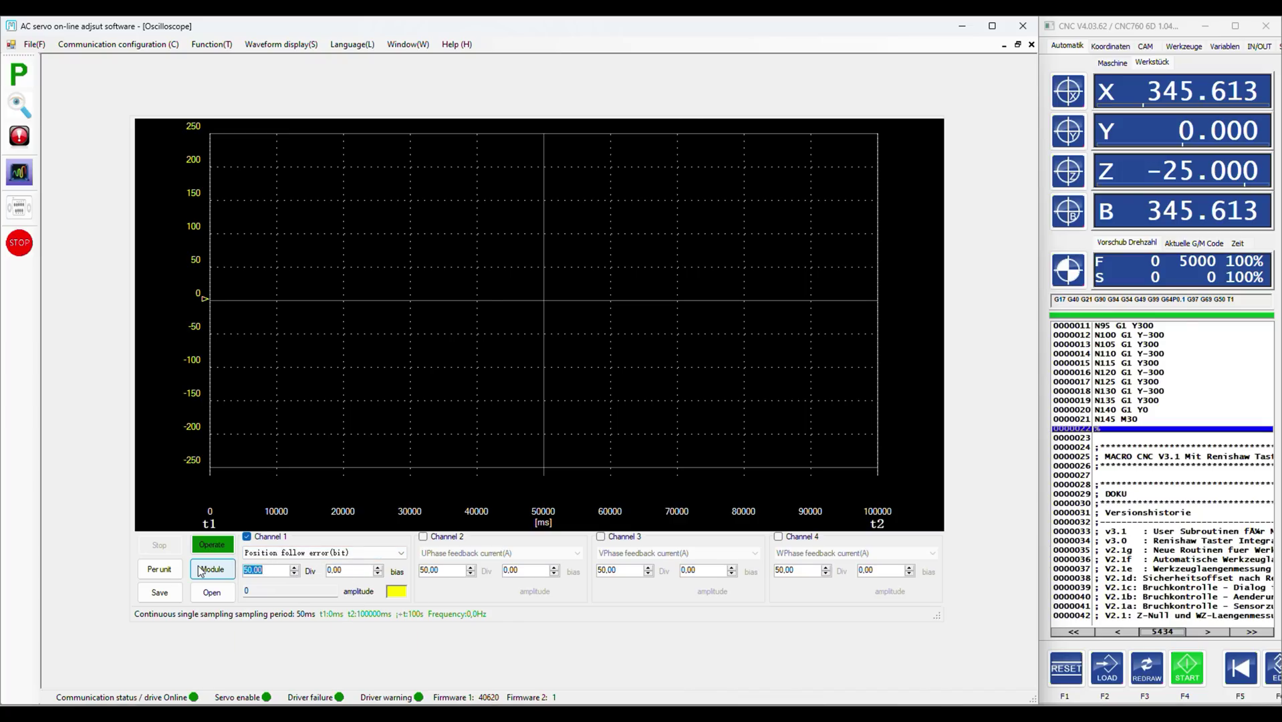
type("500")
key("Return")
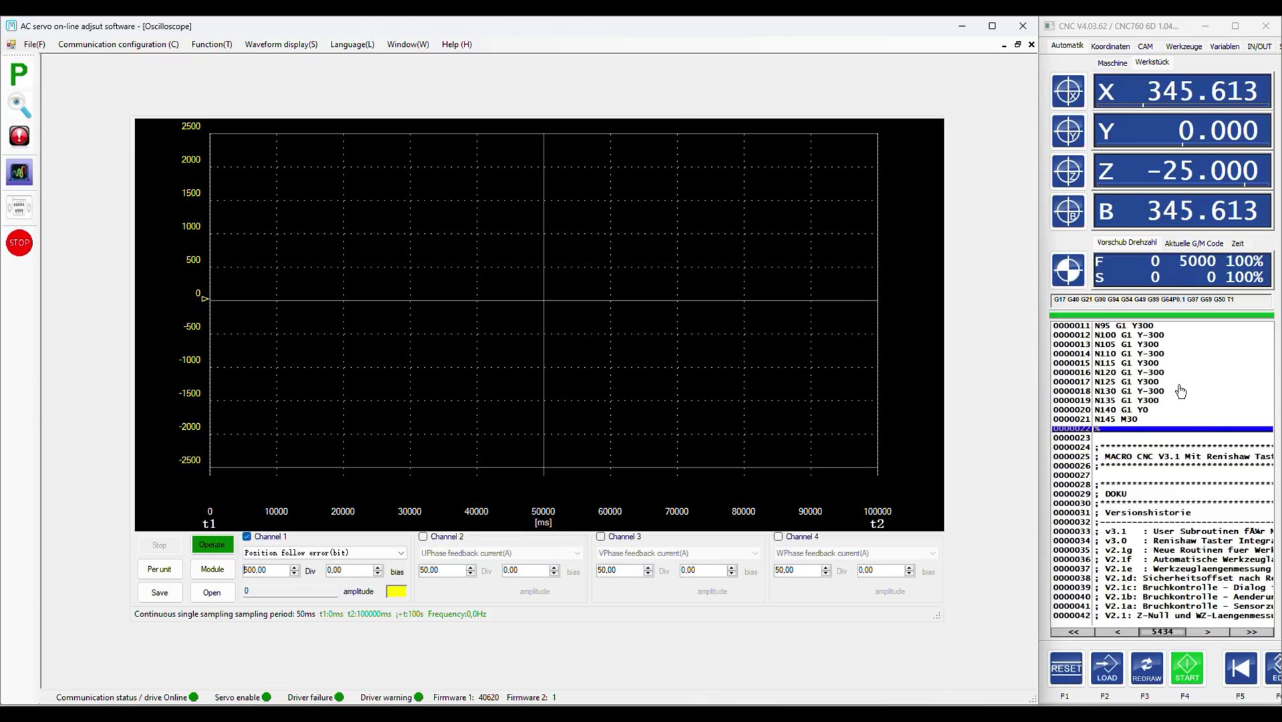
Step: Start the Y-axis movement program in the CNC control software and begin recording the position follow error in the servo software's oscilloscope
left_click(1186, 672)
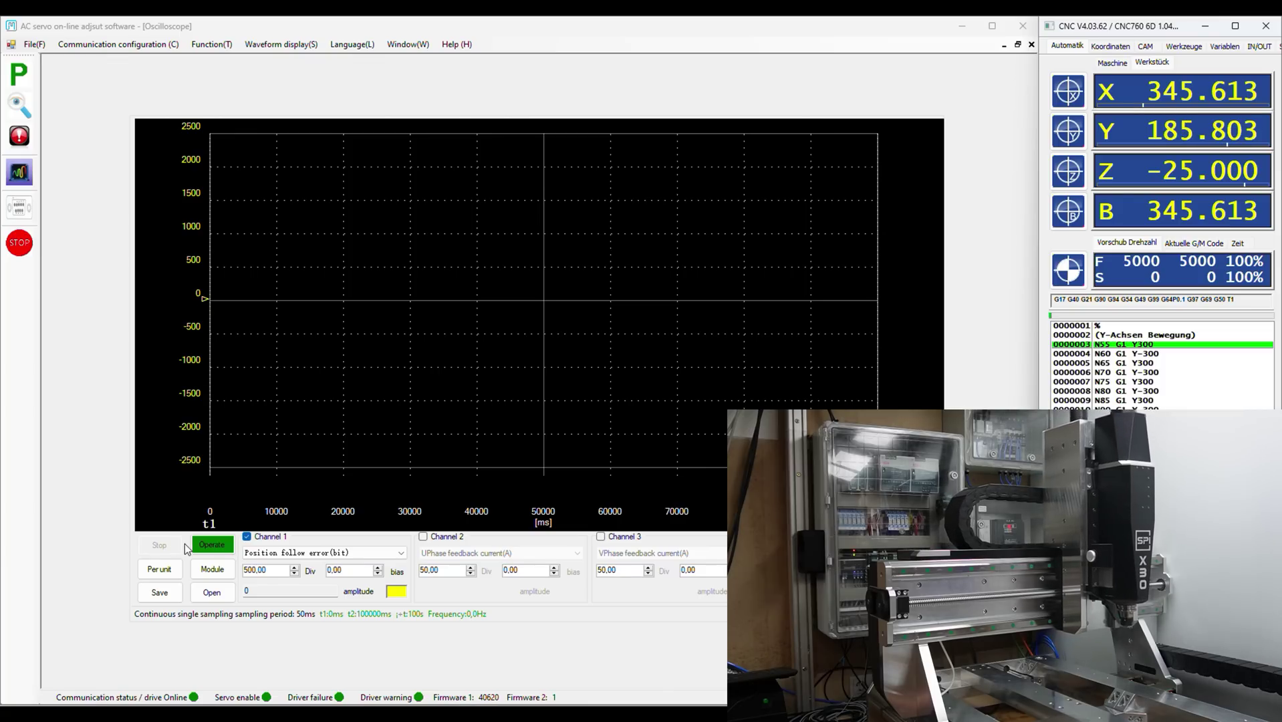
left_click(212, 547)
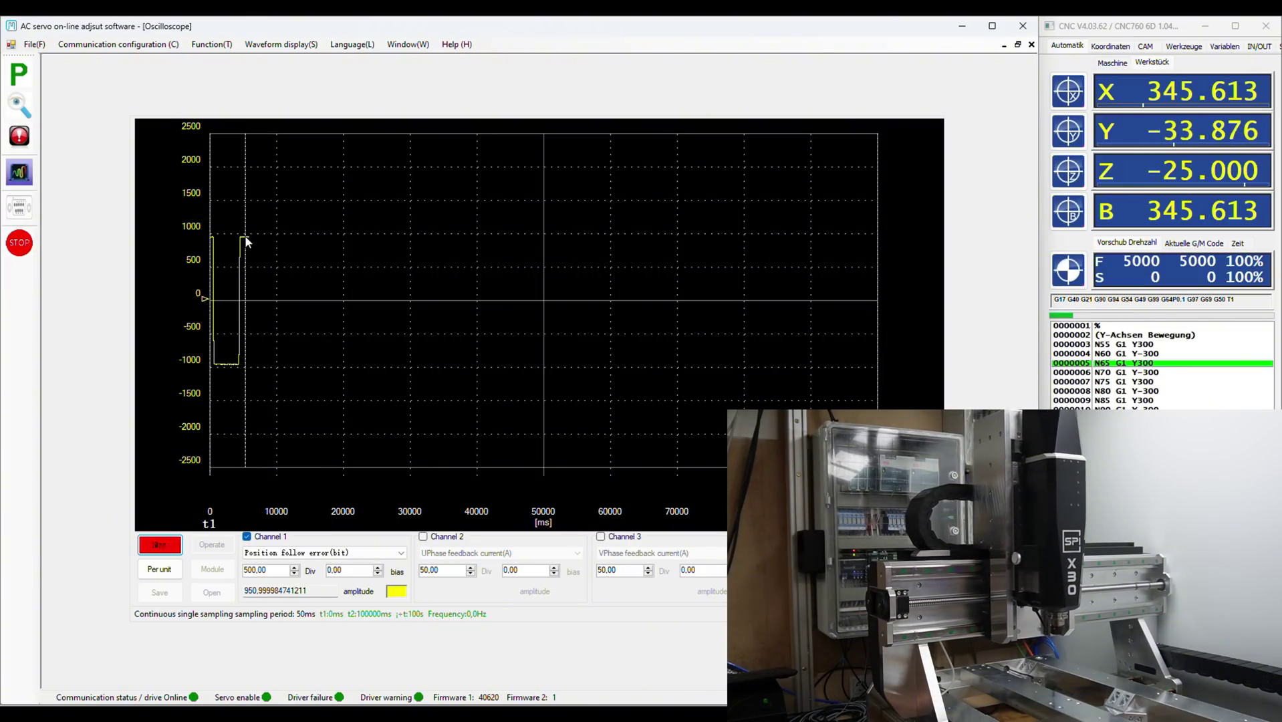
Step: Set the vertical scale of channel 1, Position follow error(bit), to 250 per division and inspect the recorded curve
double_click(262, 571)
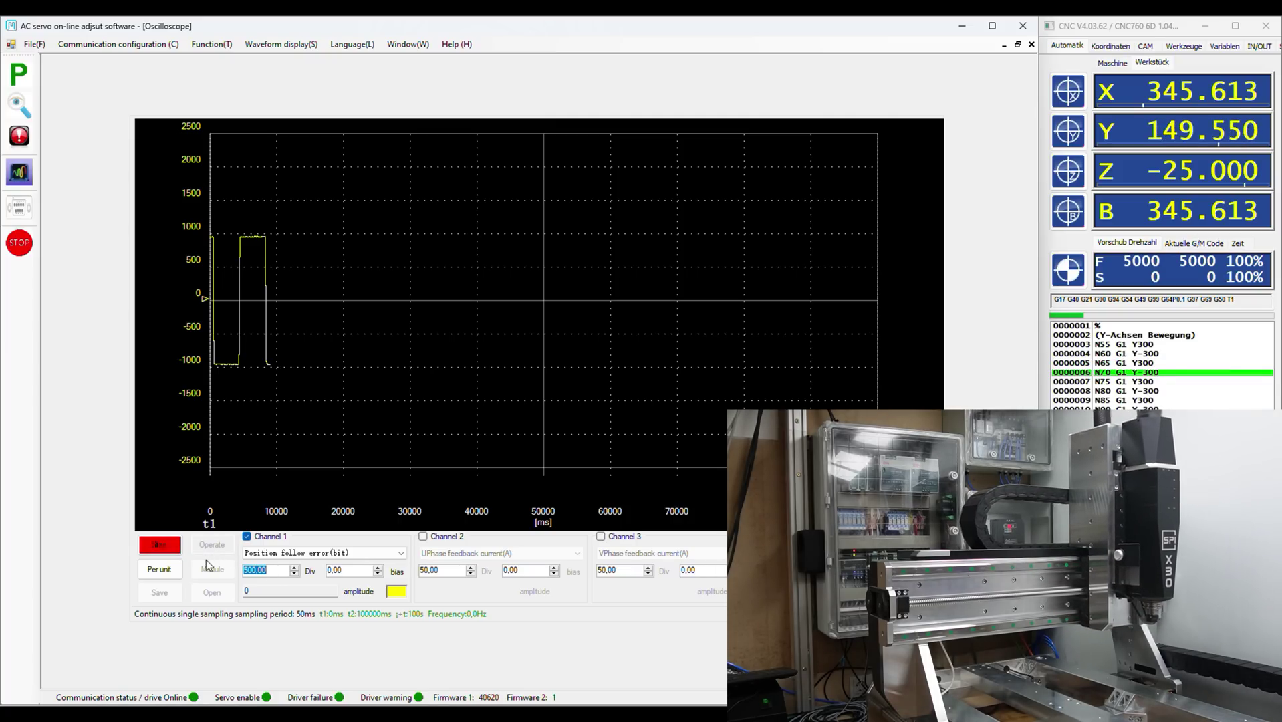
type("250")
key("Return")
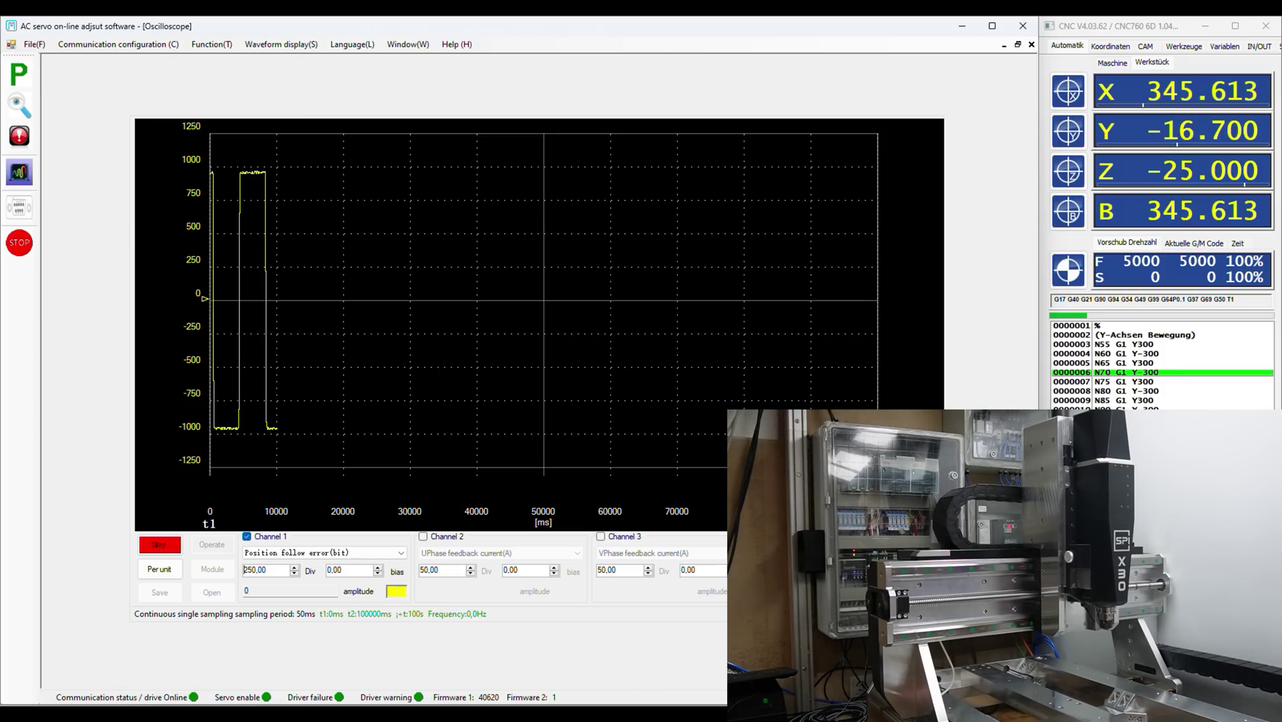
left_click(289, 394)
left_click_drag(289, 406, 310, 394)
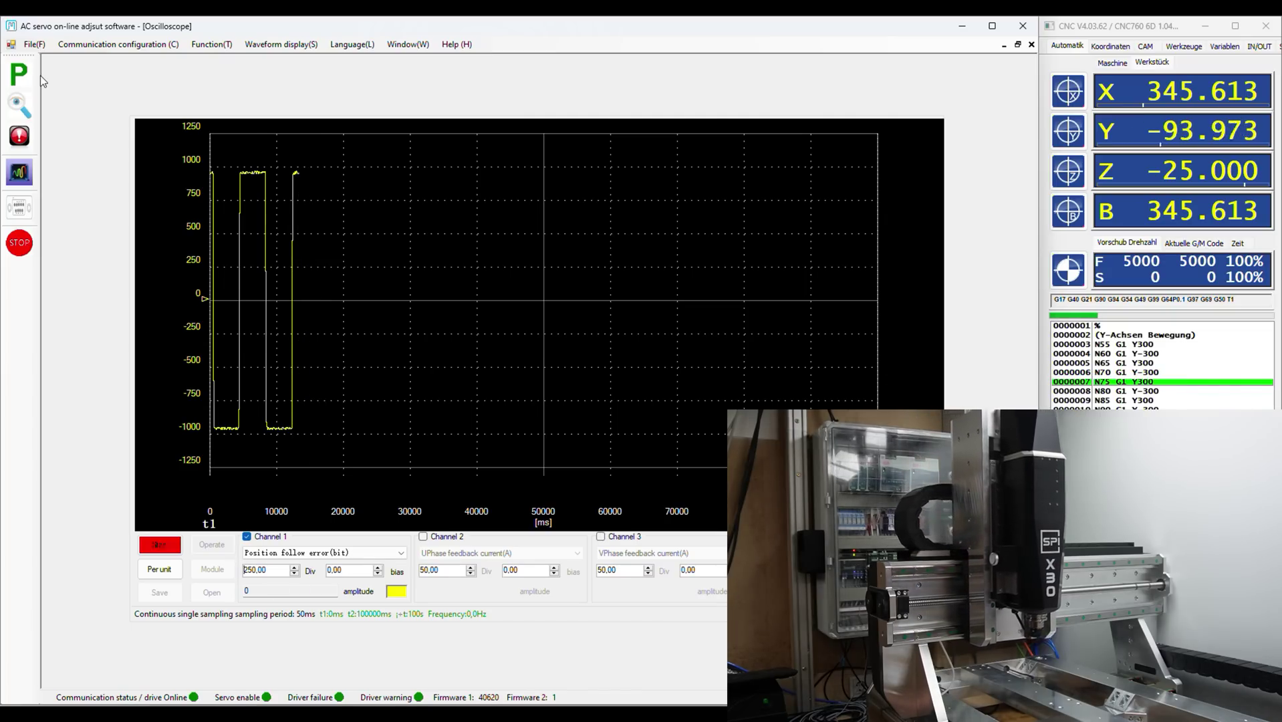
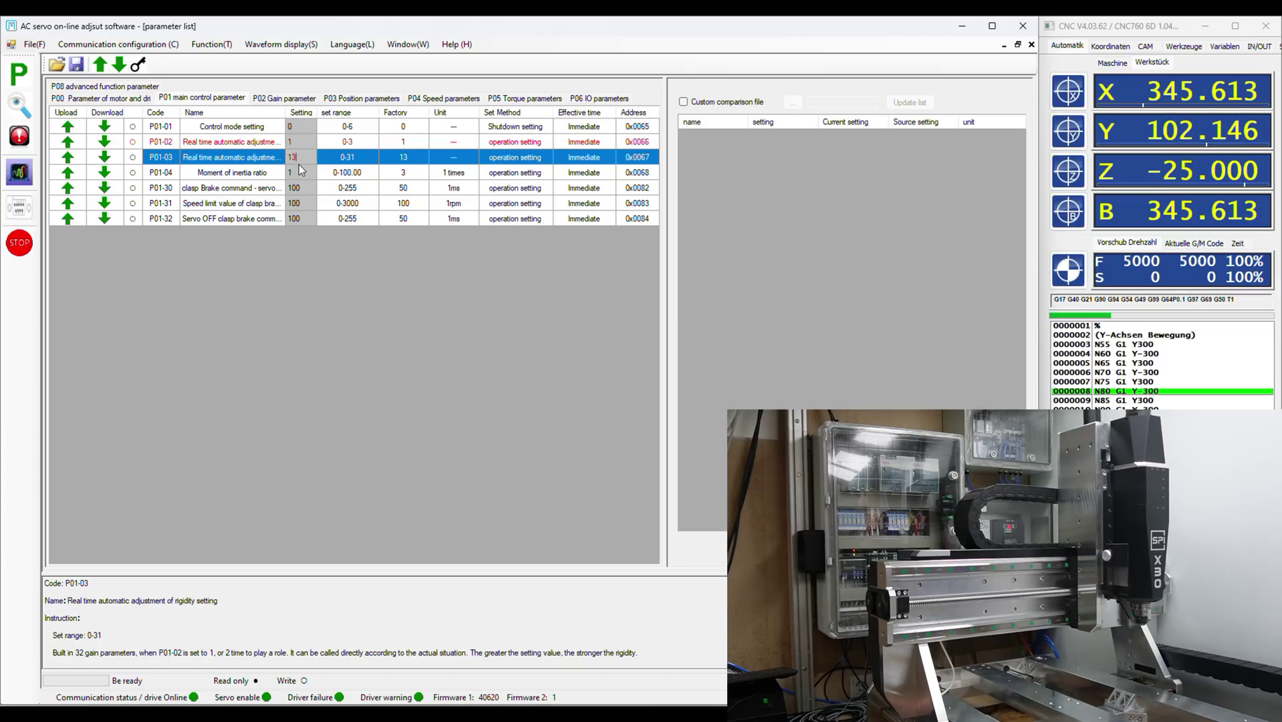
Step: Set the real-time adjustment rigidity P01-03 to 14, download it to the drive and return to the oscilloscope
type("14")
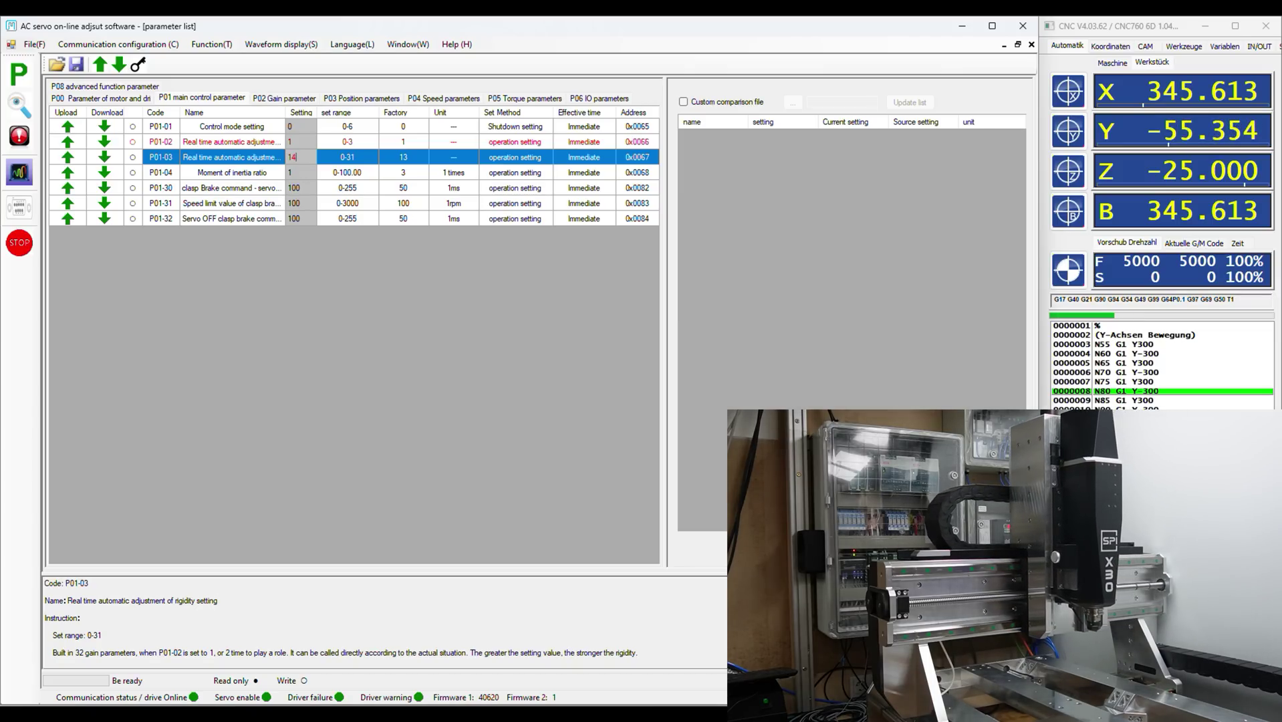
key("Return")
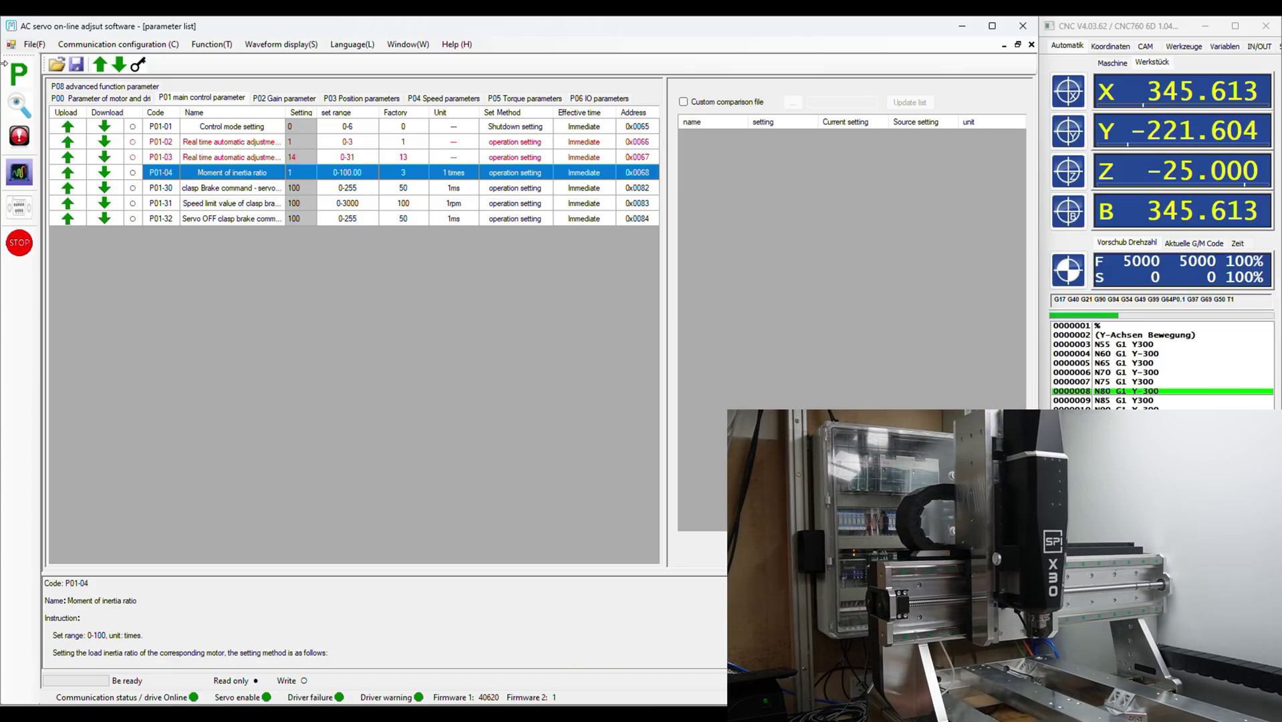
left_click(105, 158)
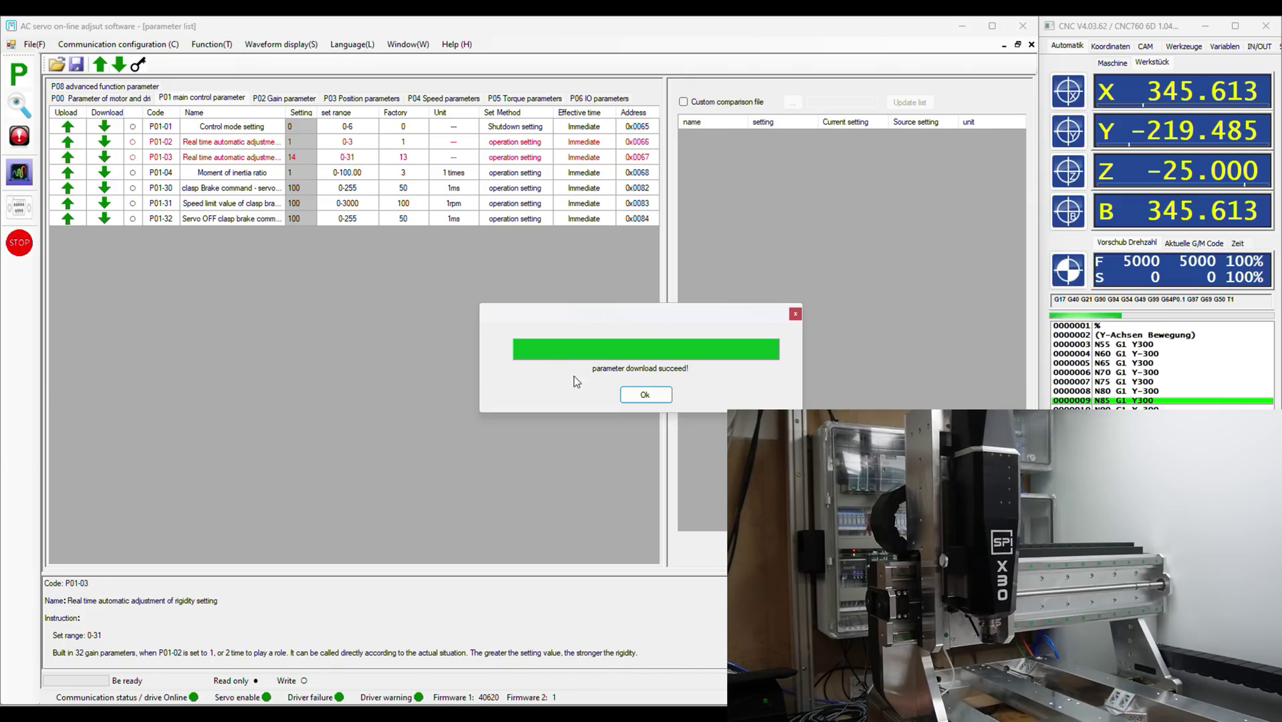
left_click(648, 399)
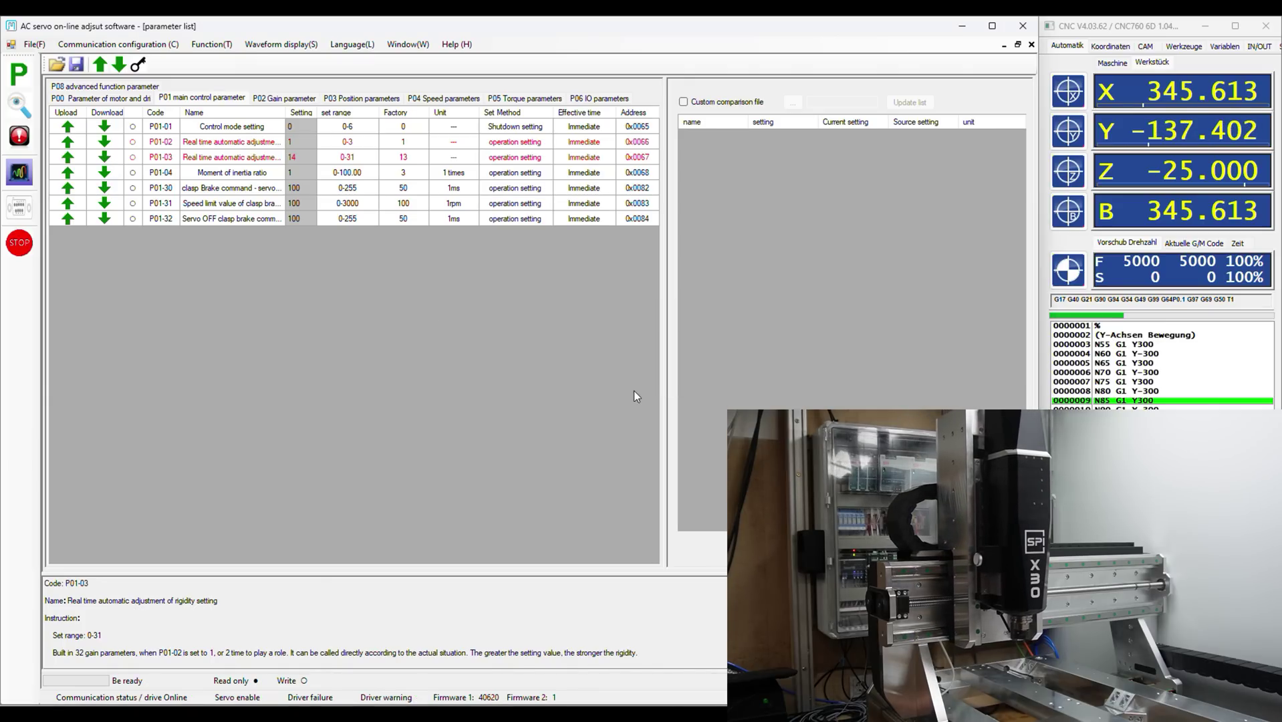
left_click(19, 173)
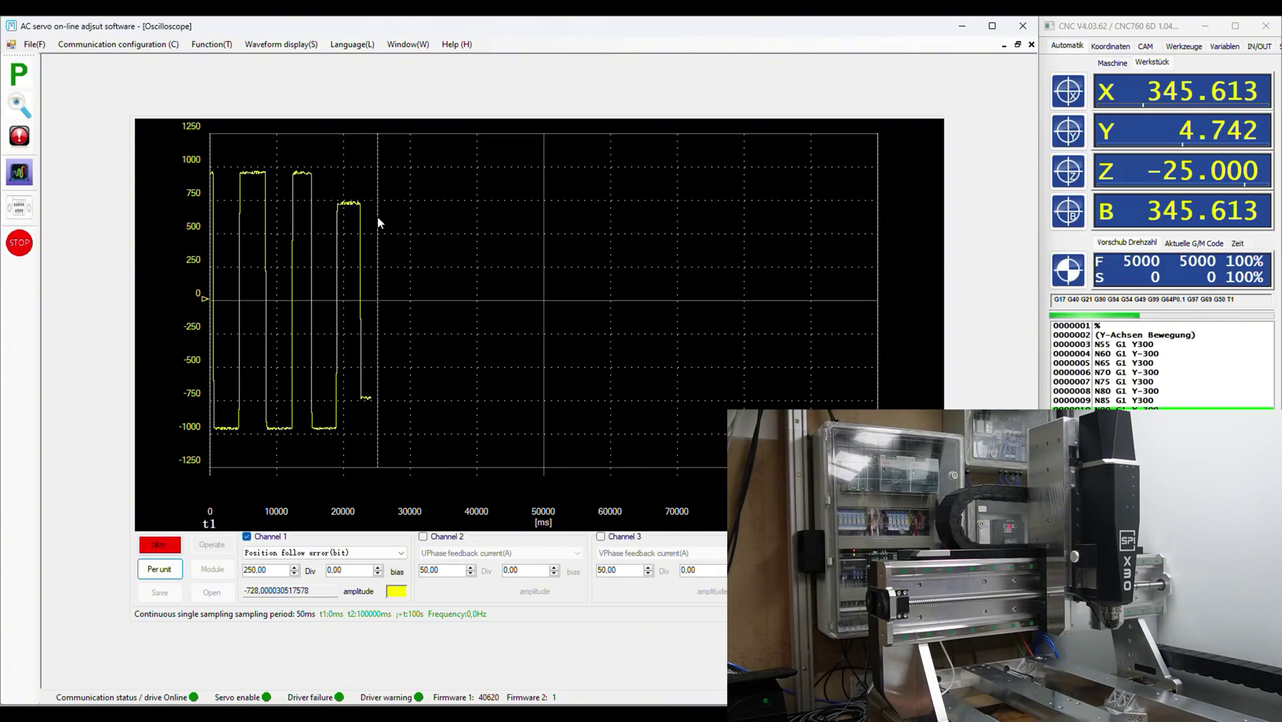
Step: Raise the rigidity P01-03 to 16, download it to the drive and check the follow error on the oscilloscope
left_click(20, 74)
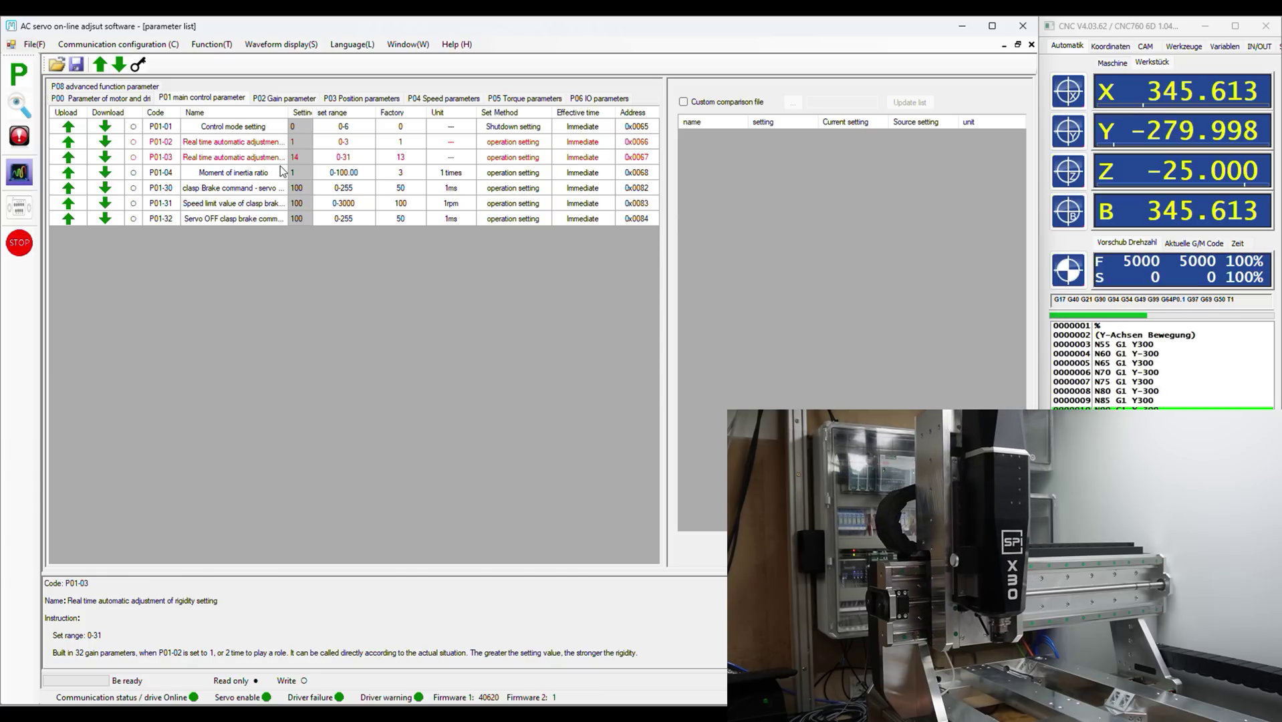
left_click(299, 157)
left_click(298, 157)
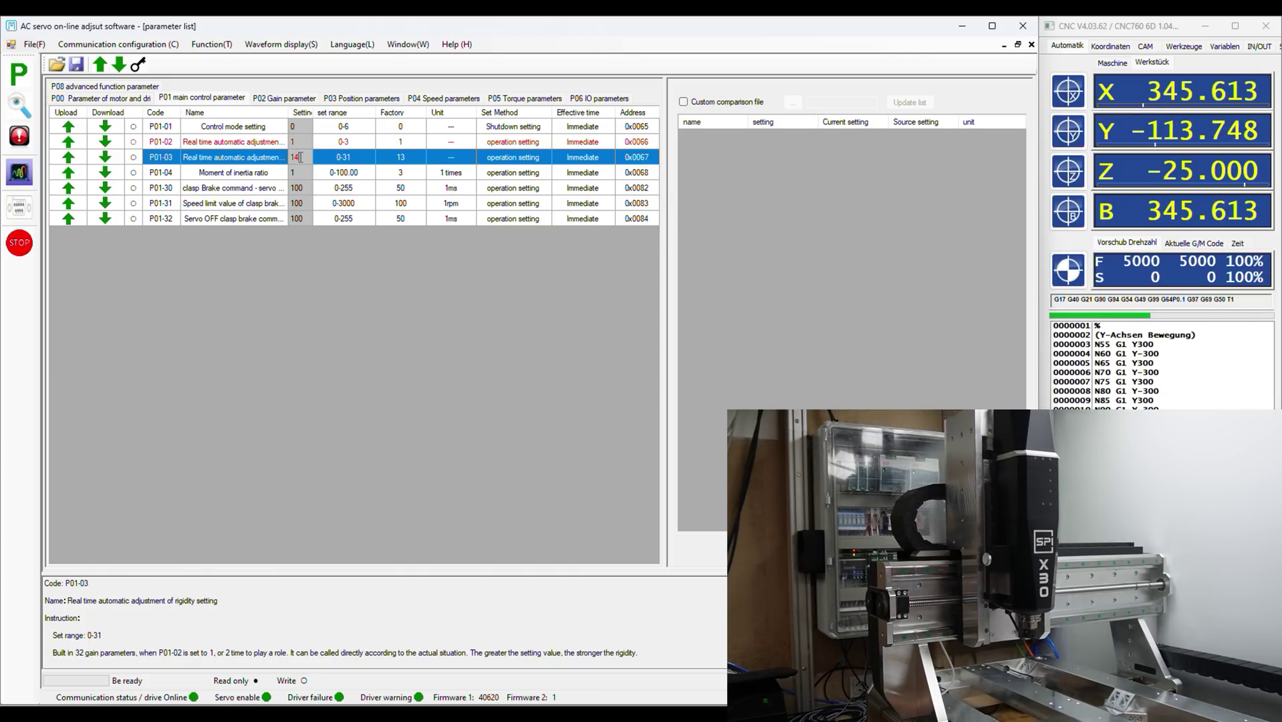
double_click(300, 157)
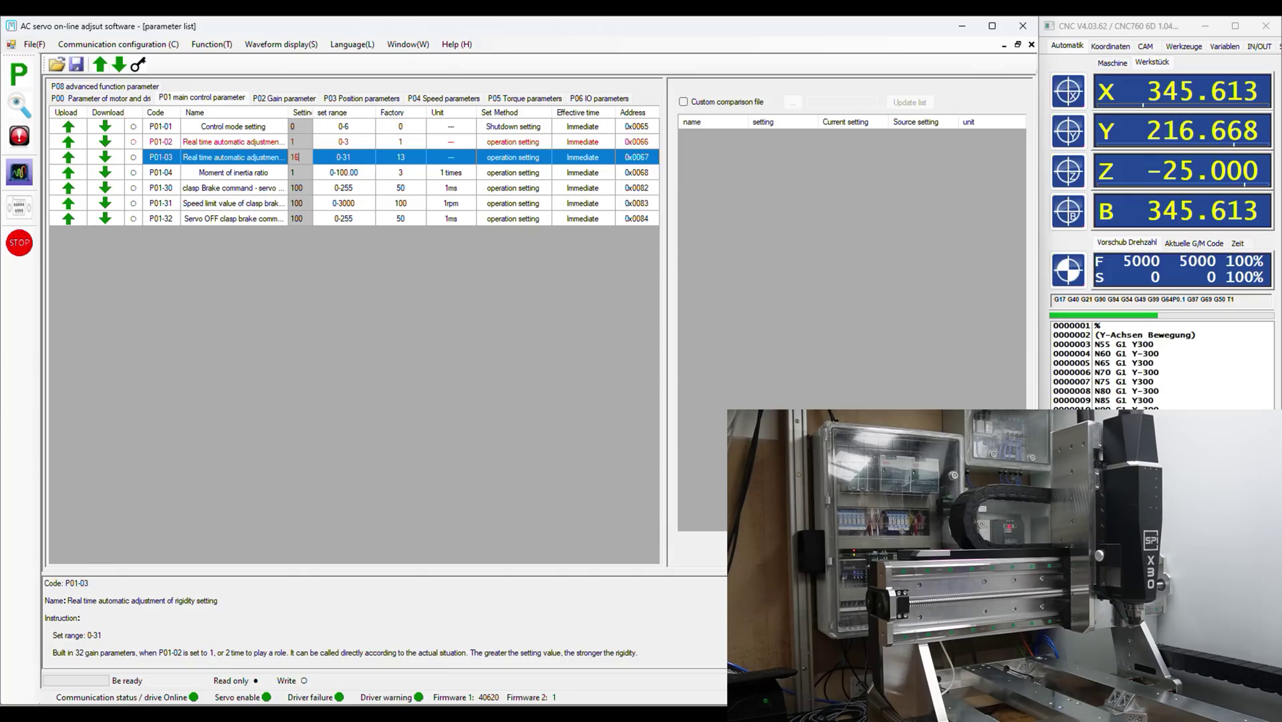
left_click(101, 161)
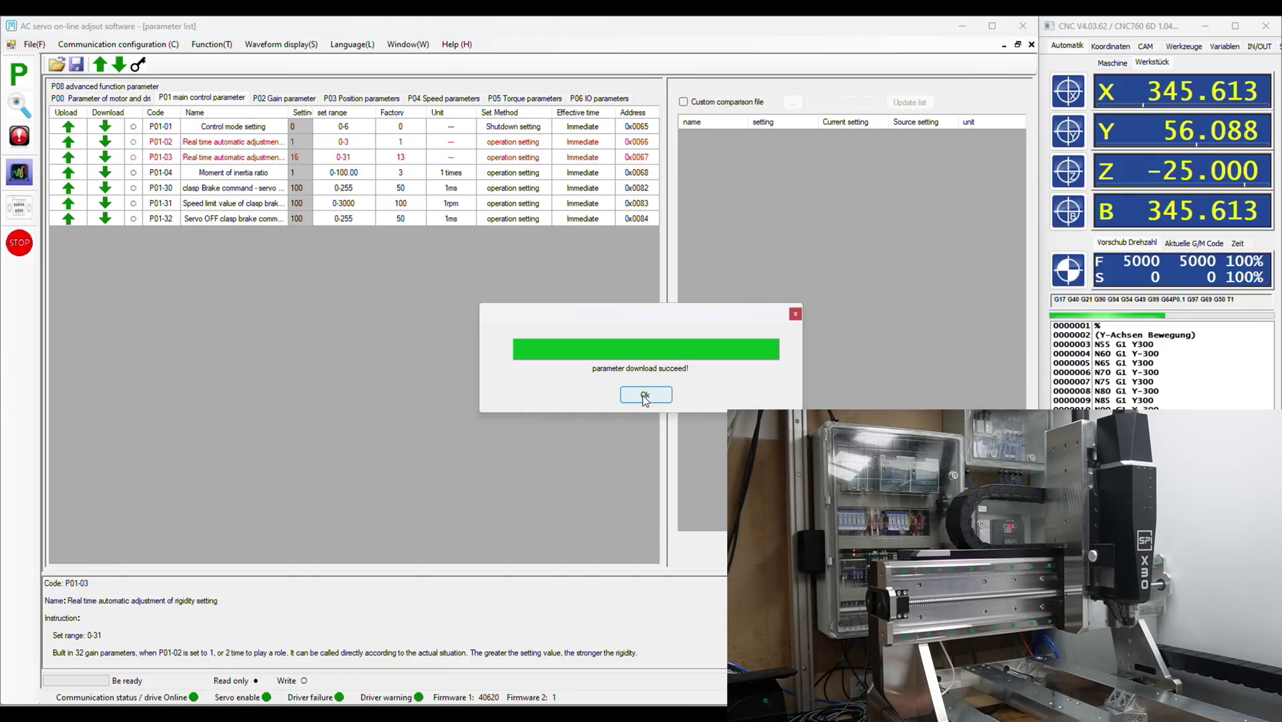
left_click(644, 396)
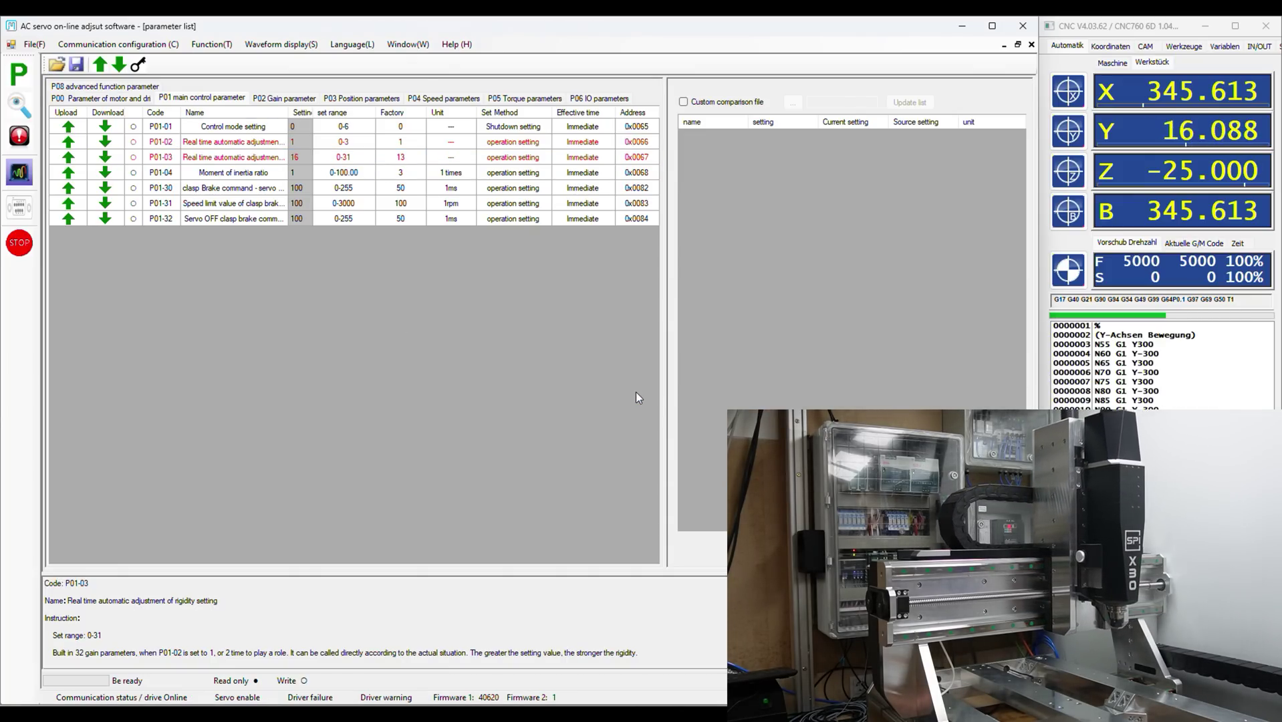
left_click(20, 175)
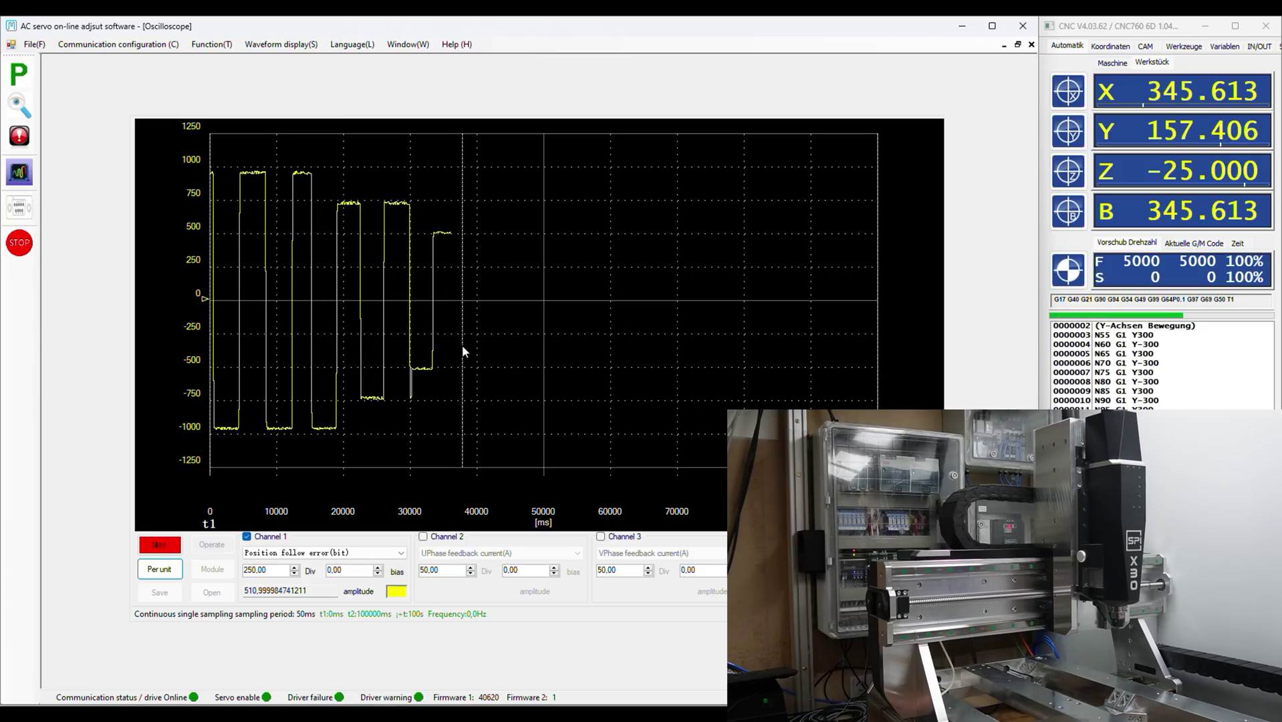
double_click(276, 570)
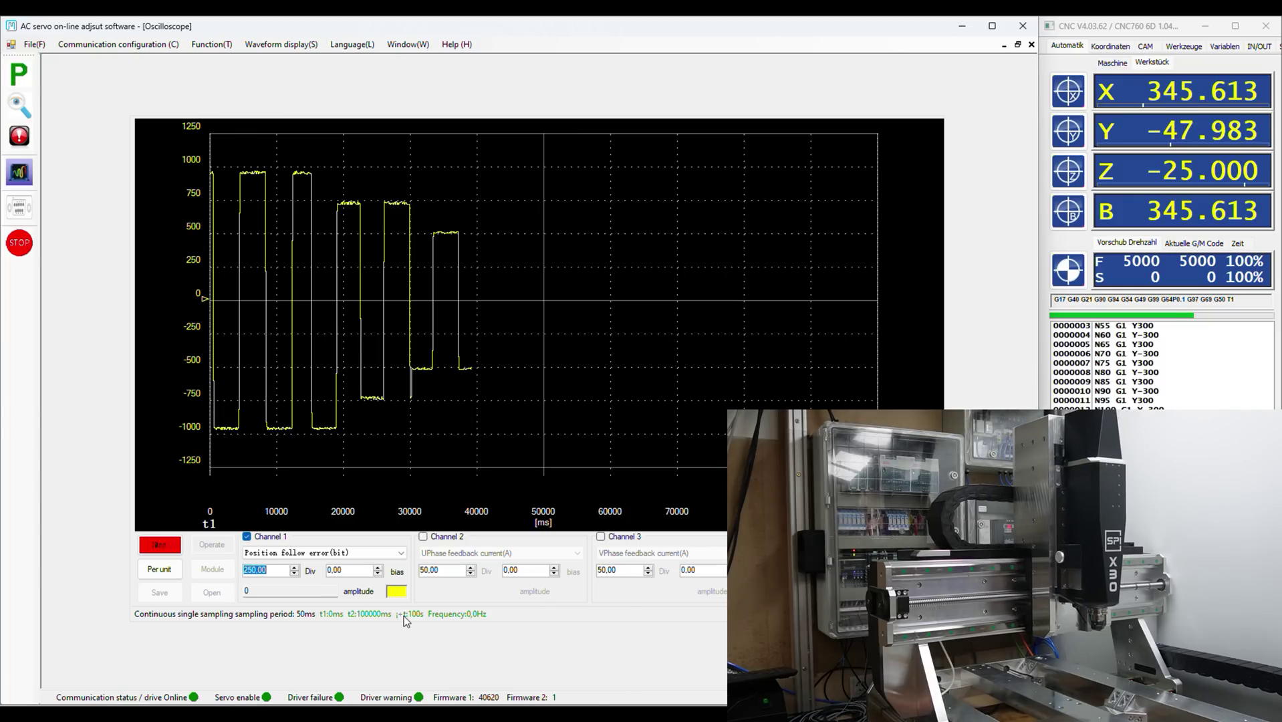
Step: Set the real-time adjustment rigidity P01-03 to 18 and download it to the drive
left_click(19, 74)
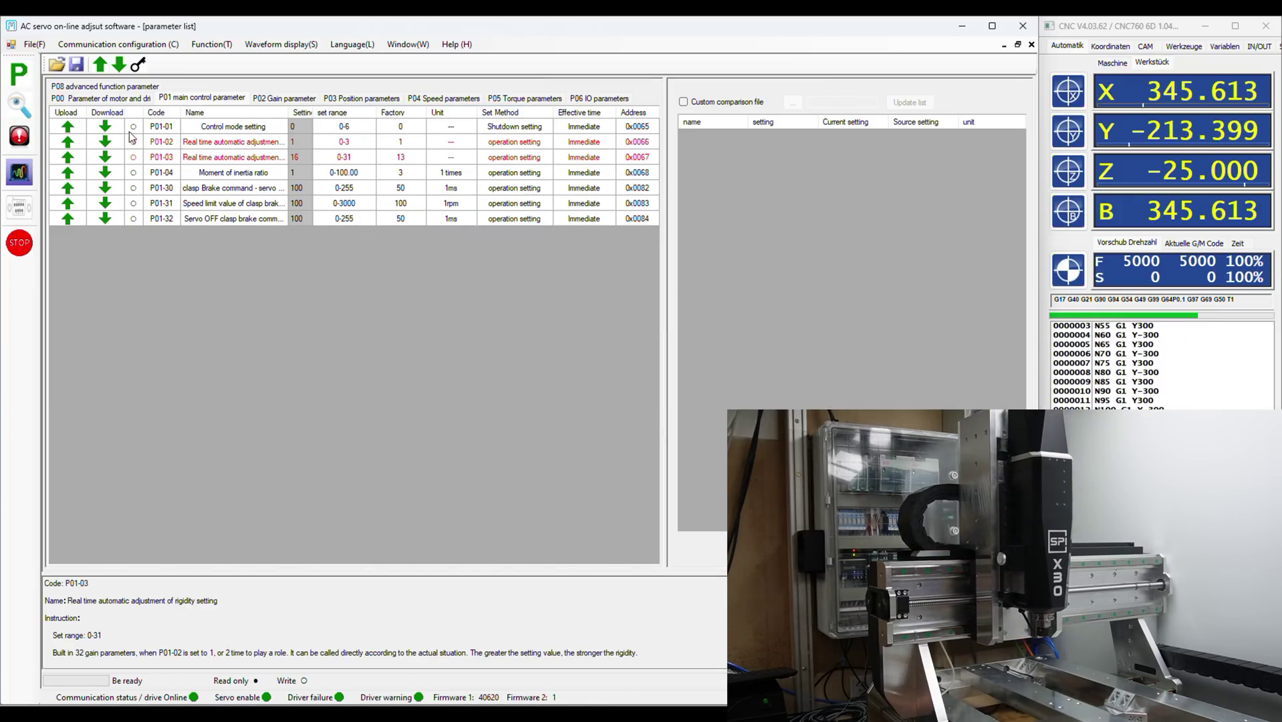
left_click(300, 161)
left_click(304, 156)
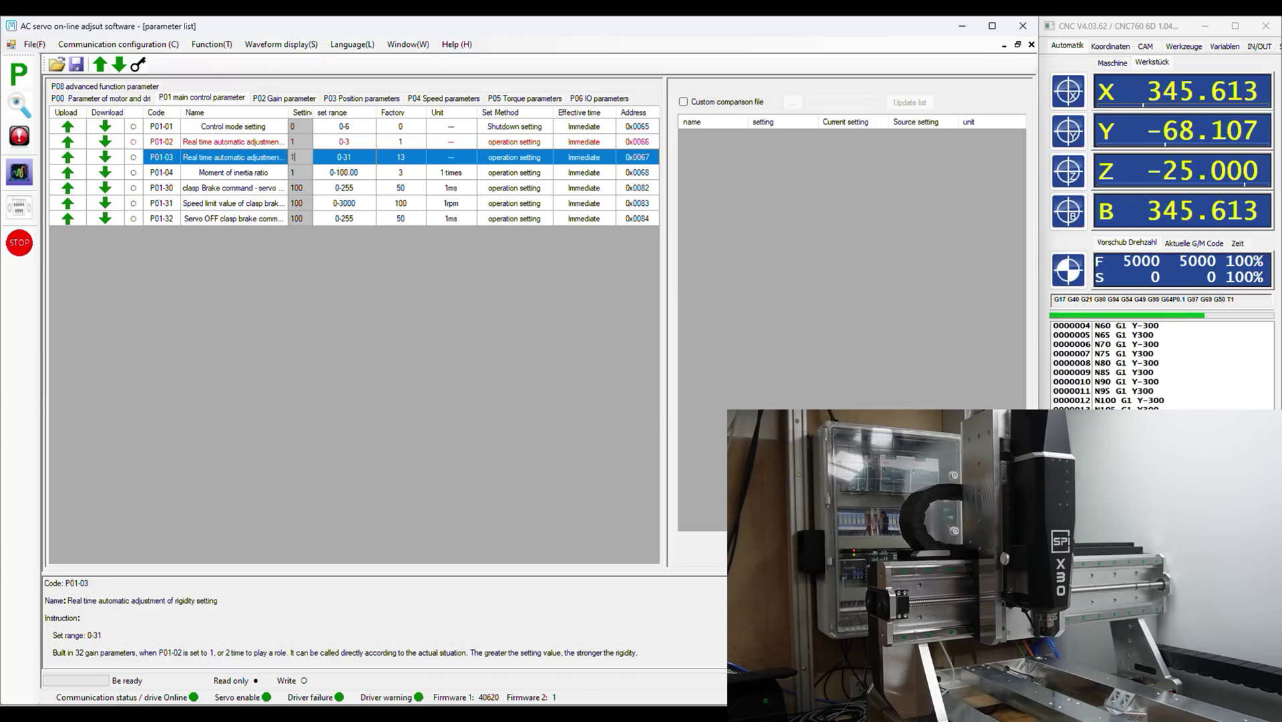
type("8")
key("Return")
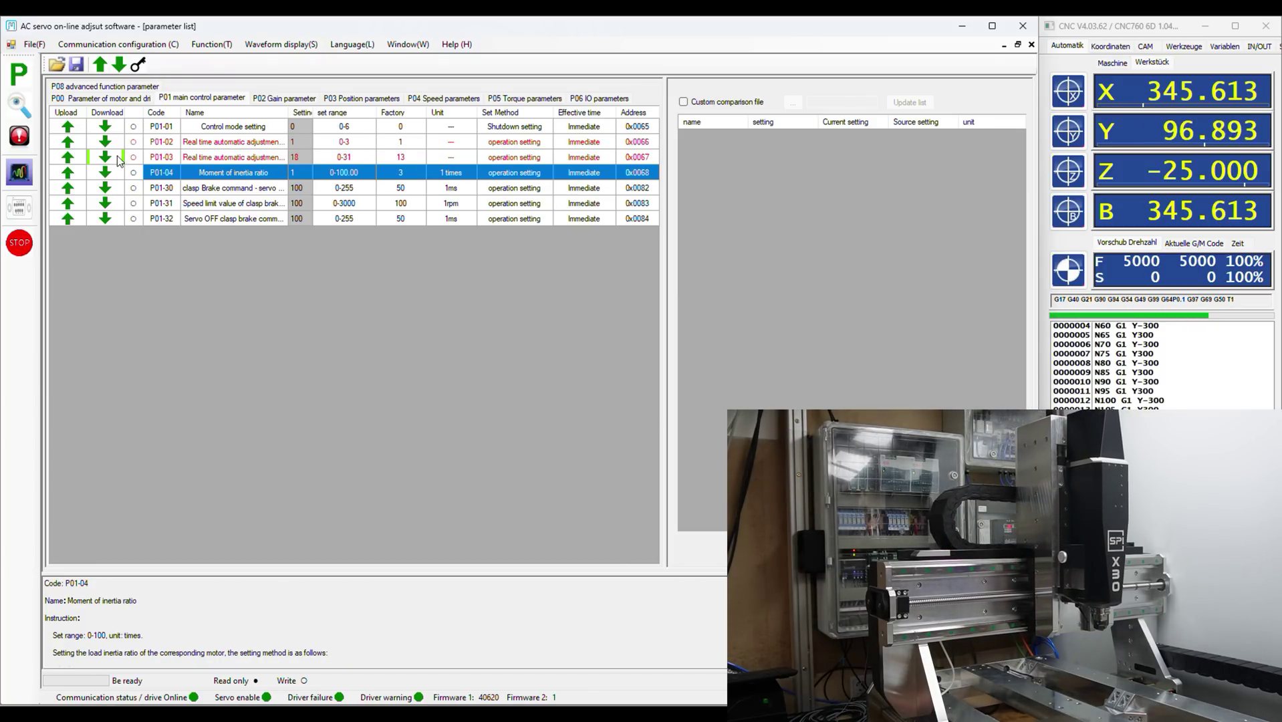
left_click(109, 161)
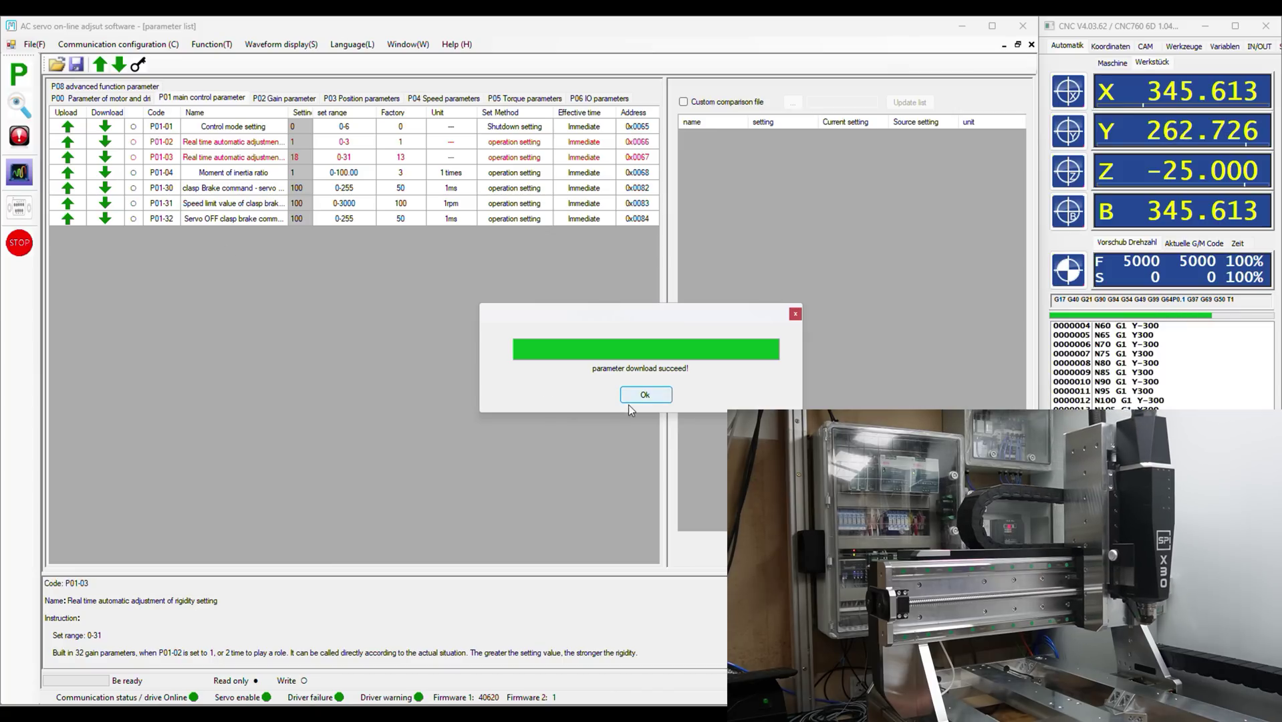
left_click(645, 394)
Step: Read the P02 gain parameters back from the drive and check the position follow error on the oscilloscope
left_click(284, 98)
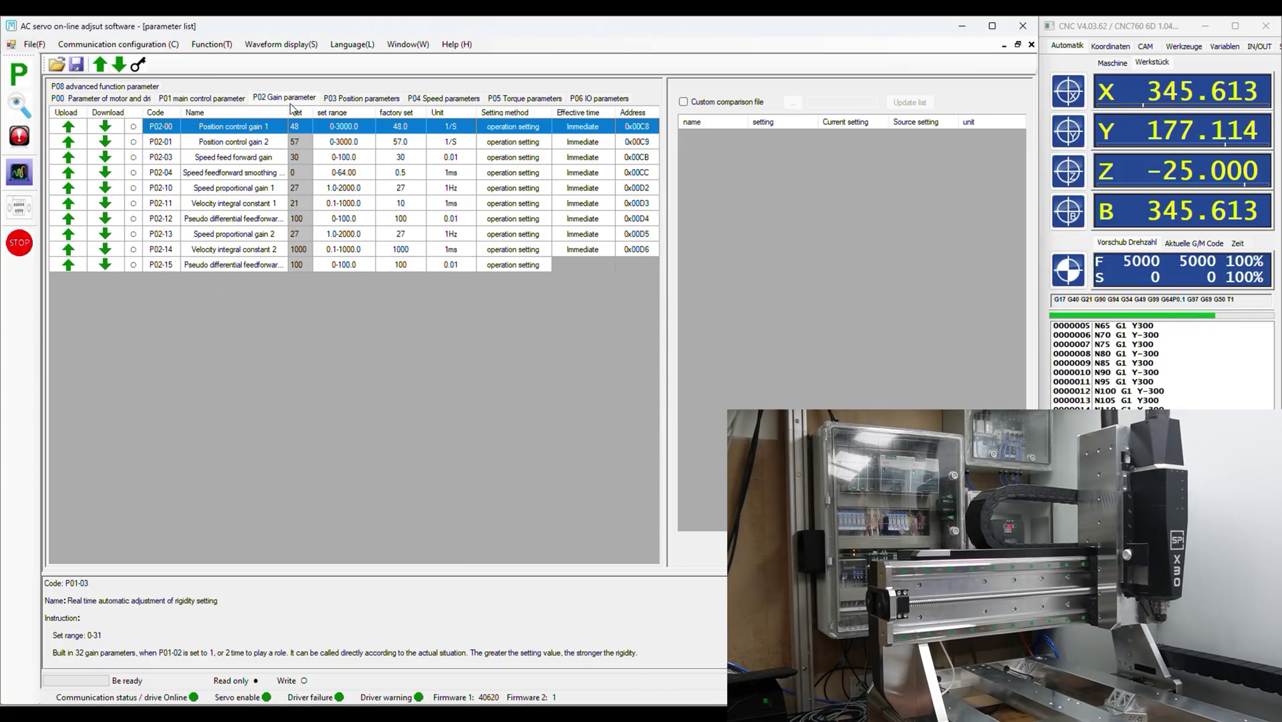
left_click(103, 69)
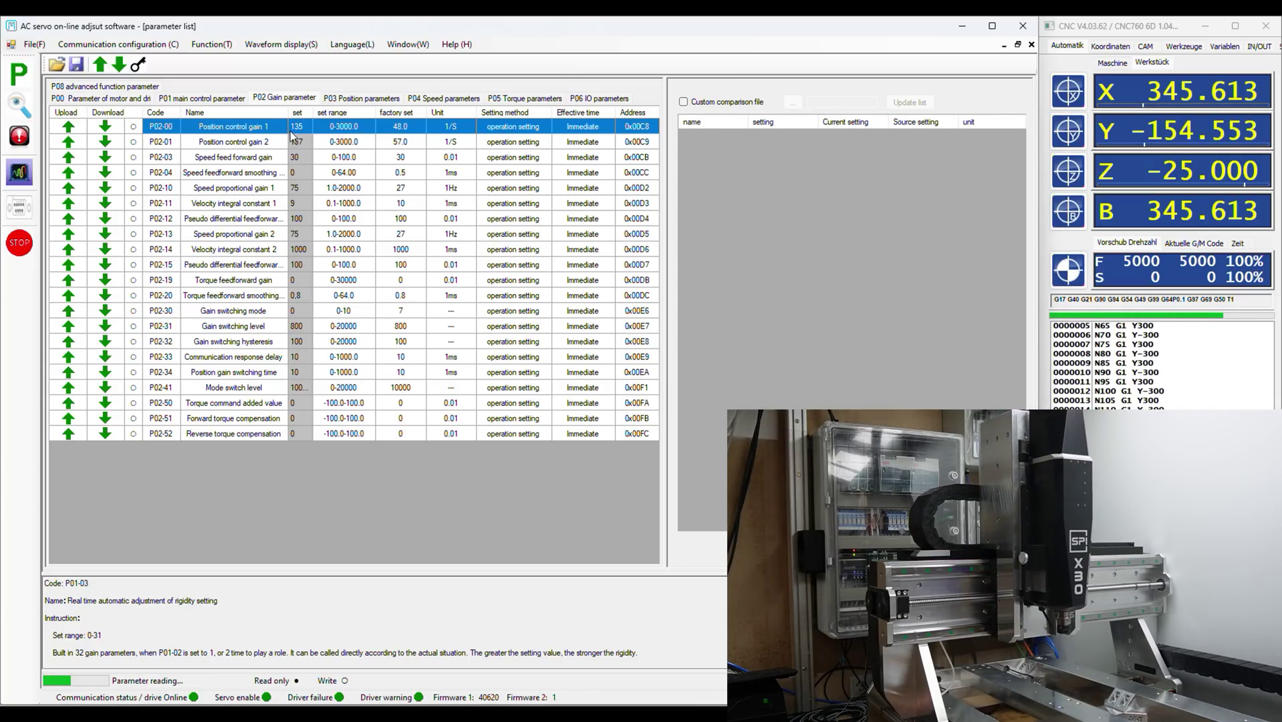
left_click(19, 174)
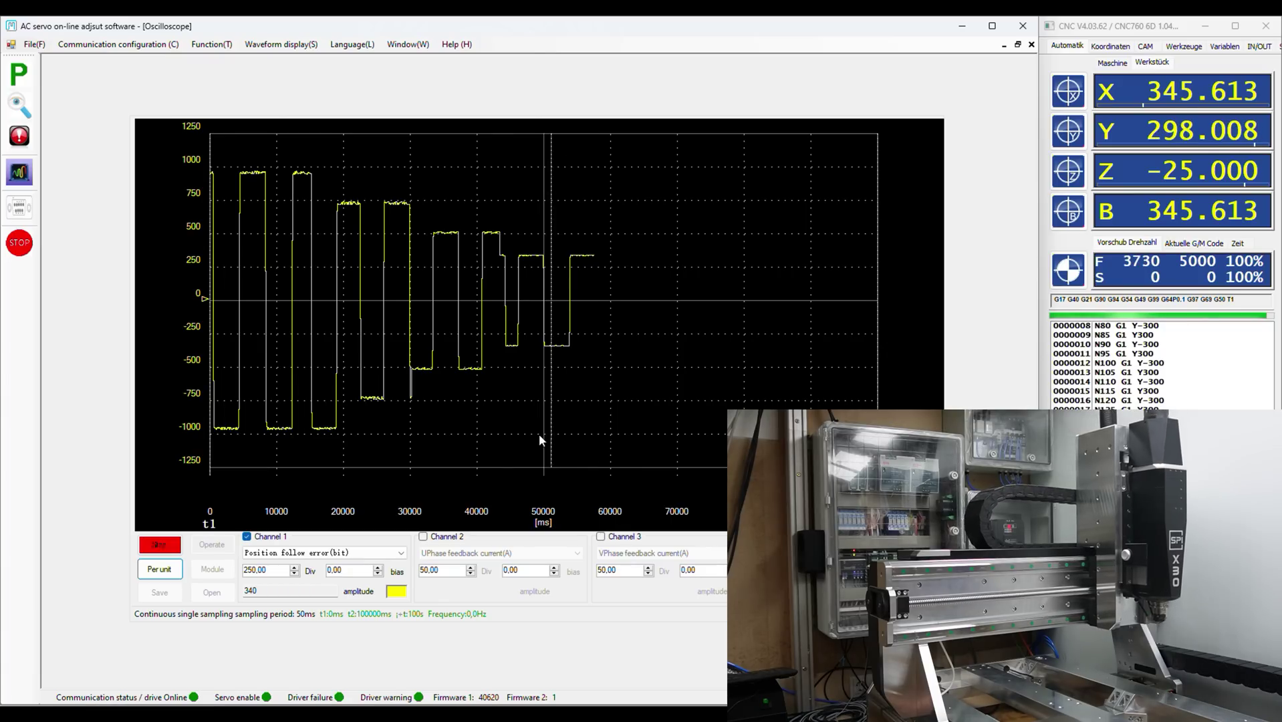
Step: Set the oscilloscope's channel 1 vertical scale to 100 per division
left_click_drag(276, 573, 230, 562)
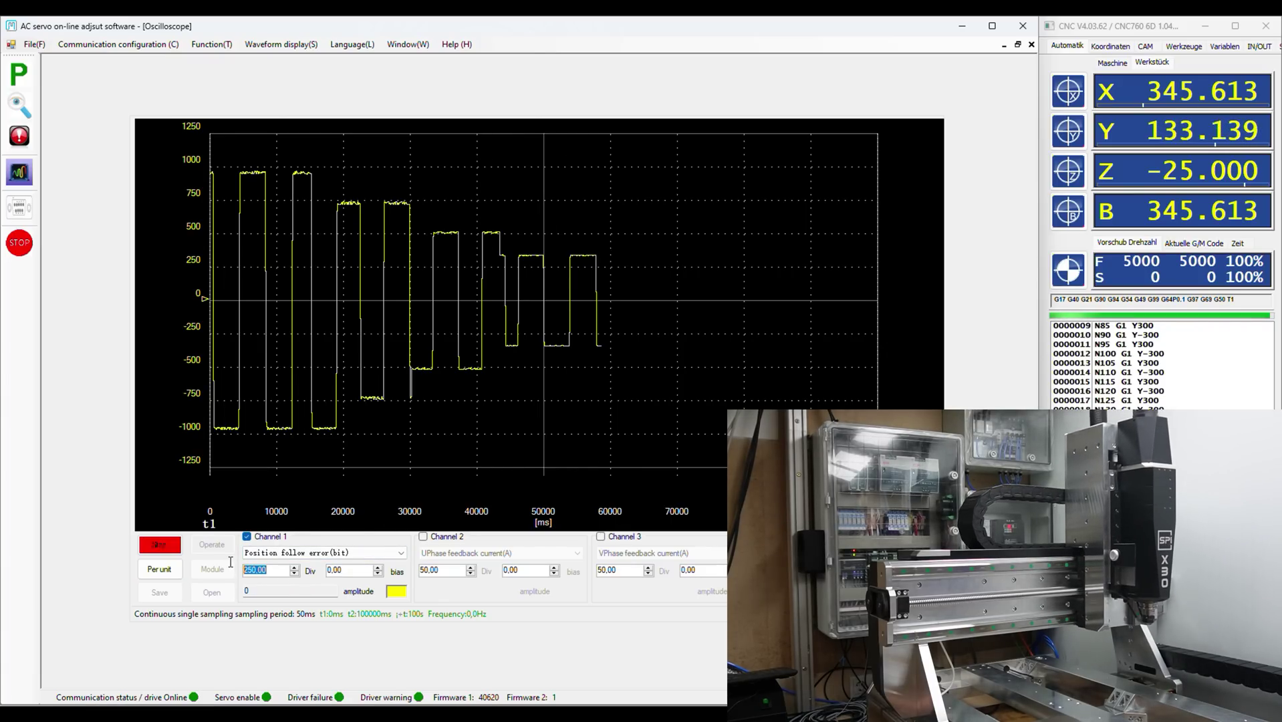
type("100")
key("Return")
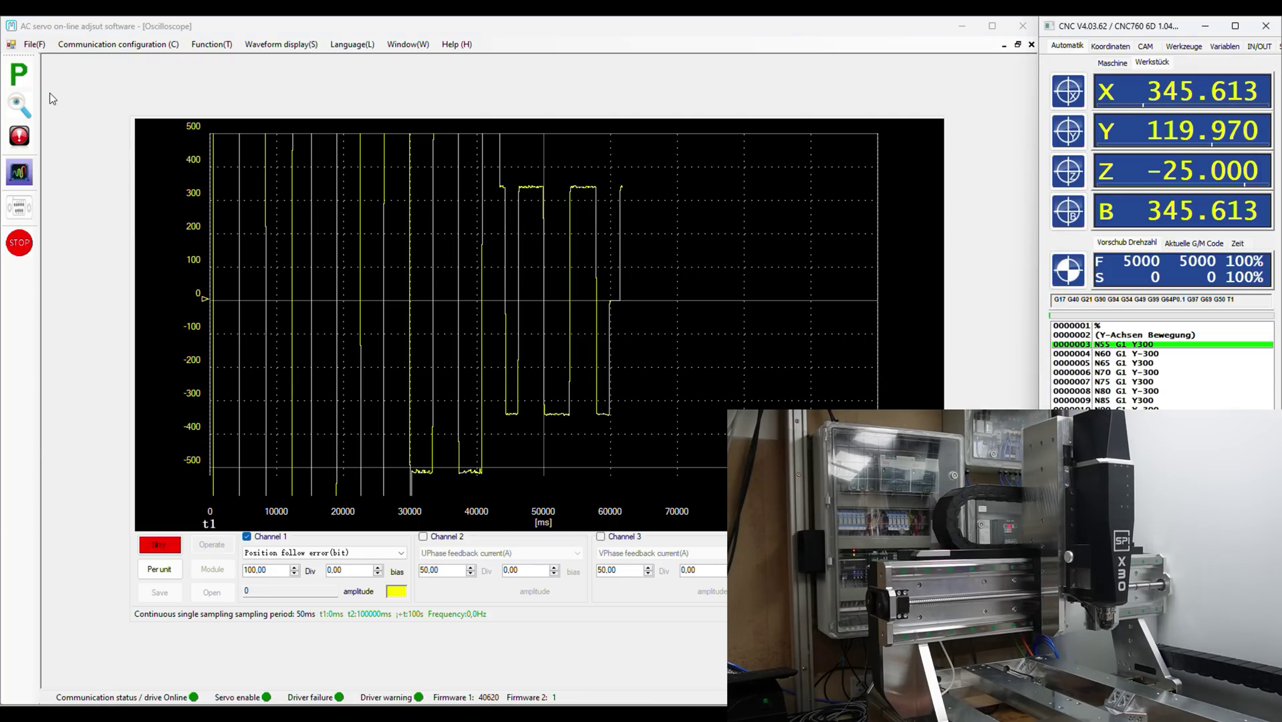
Step: Set the real-time adjustment rigidity P01-03 to 20 and download it to the drive
left_click(18, 73)
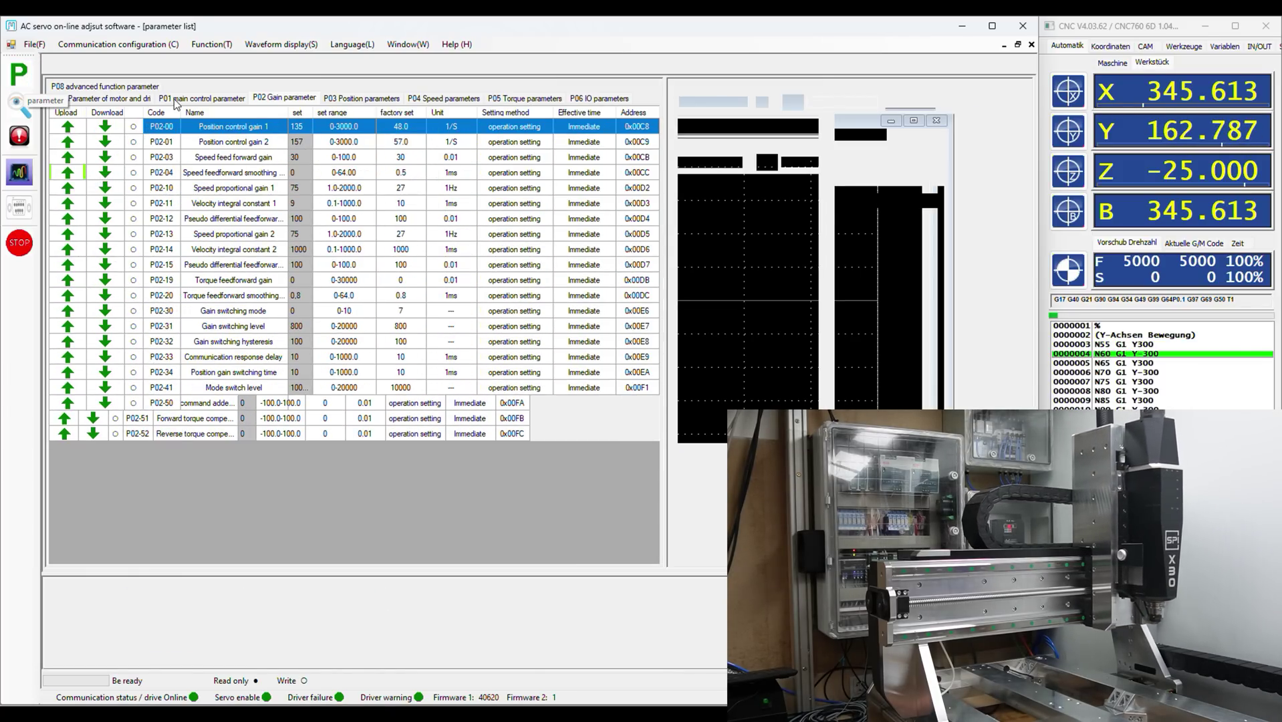
left_click(177, 100)
left_click(304, 160)
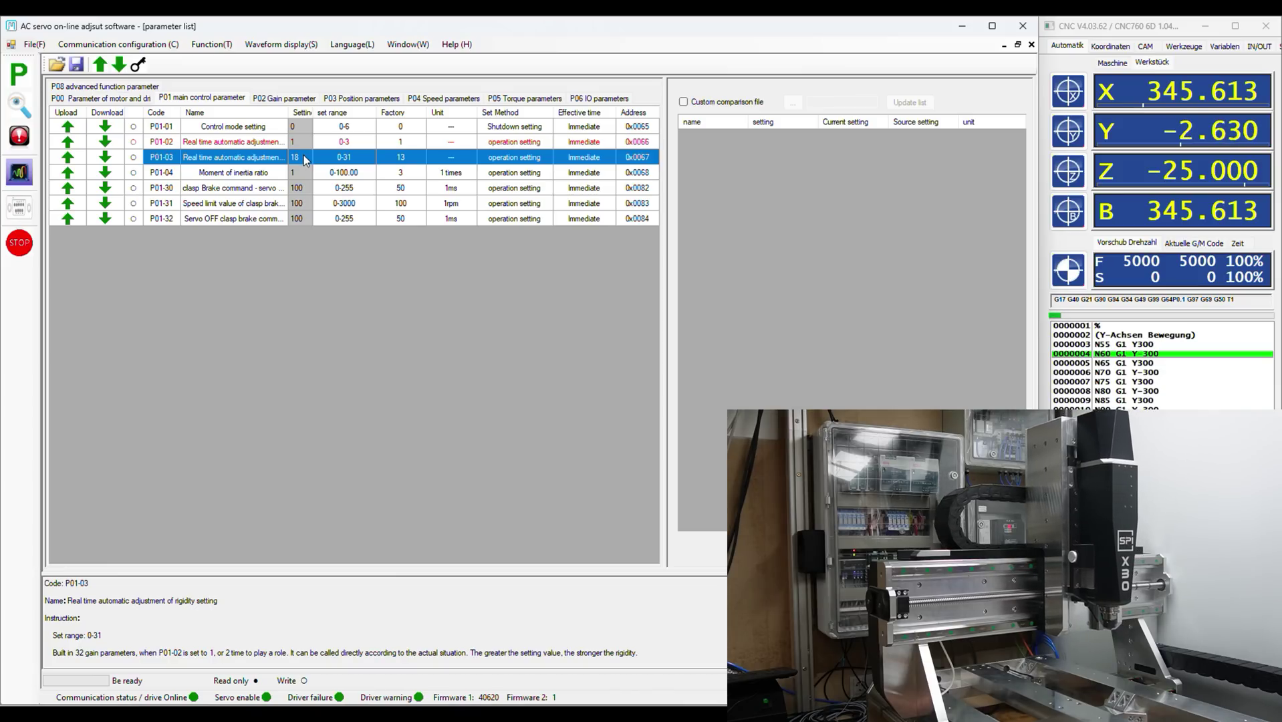
key("Return")
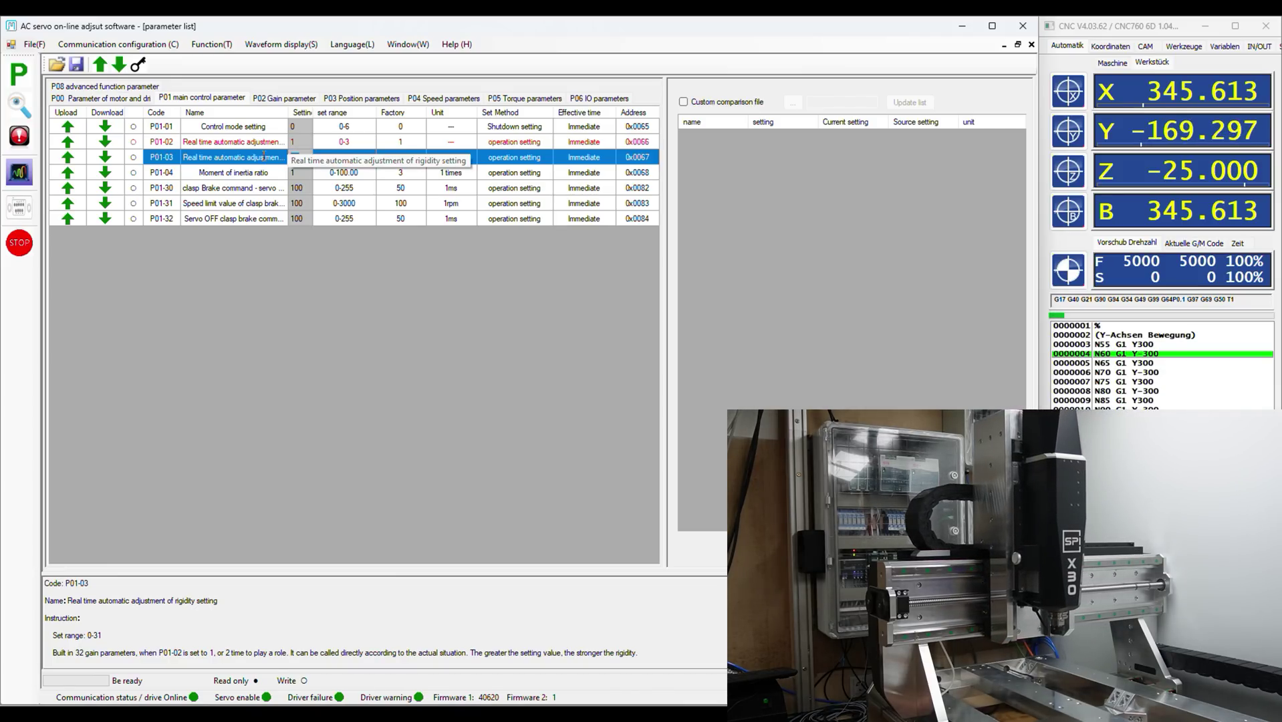
type("20")
key("Return")
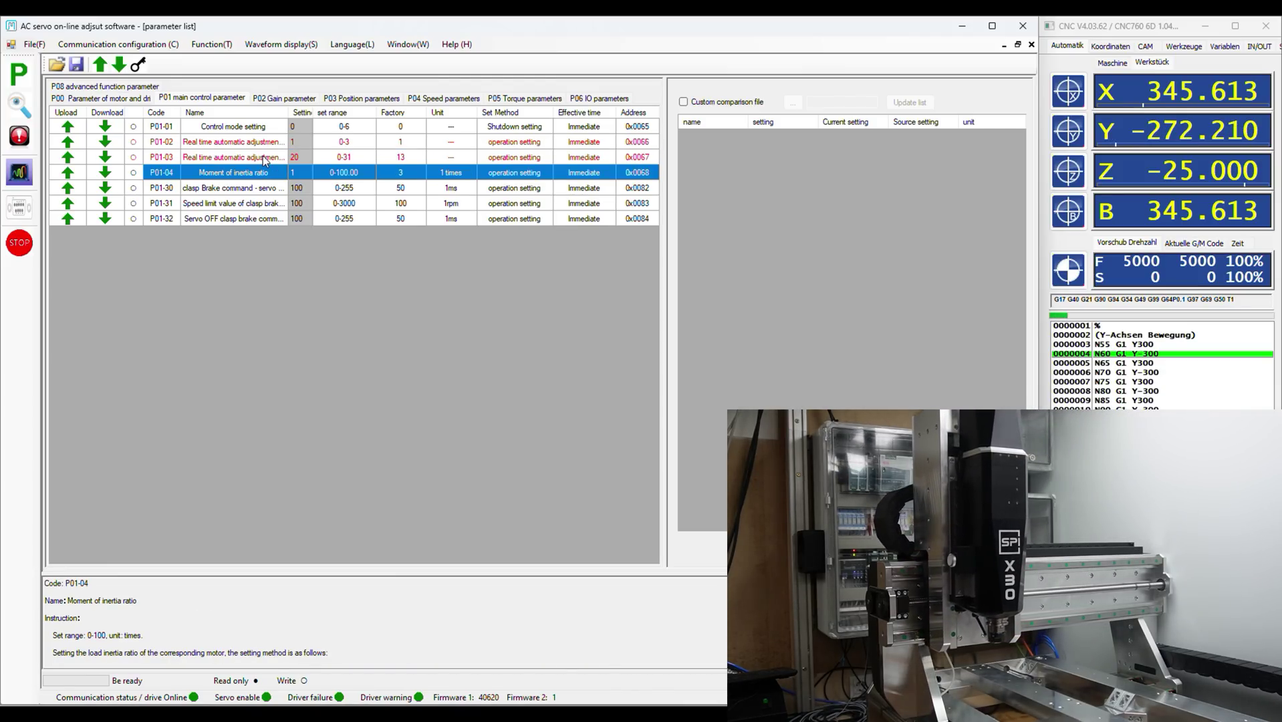
left_click(104, 157)
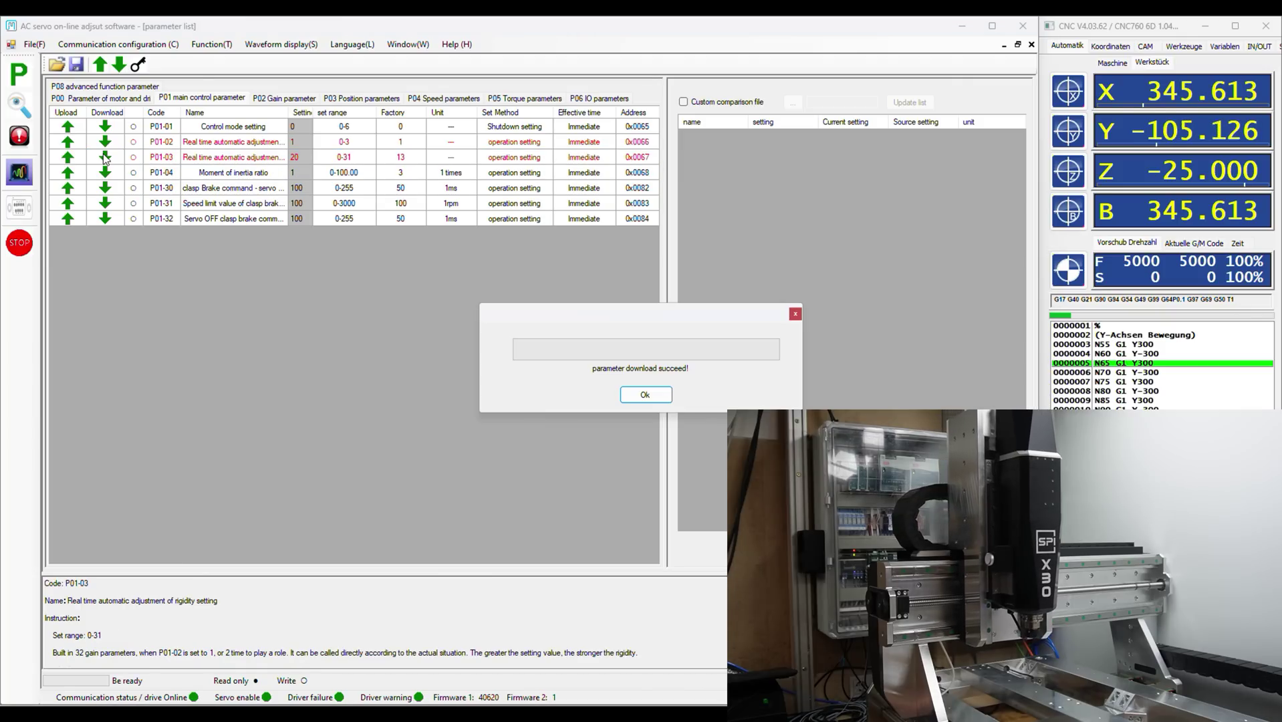
left_click(642, 395)
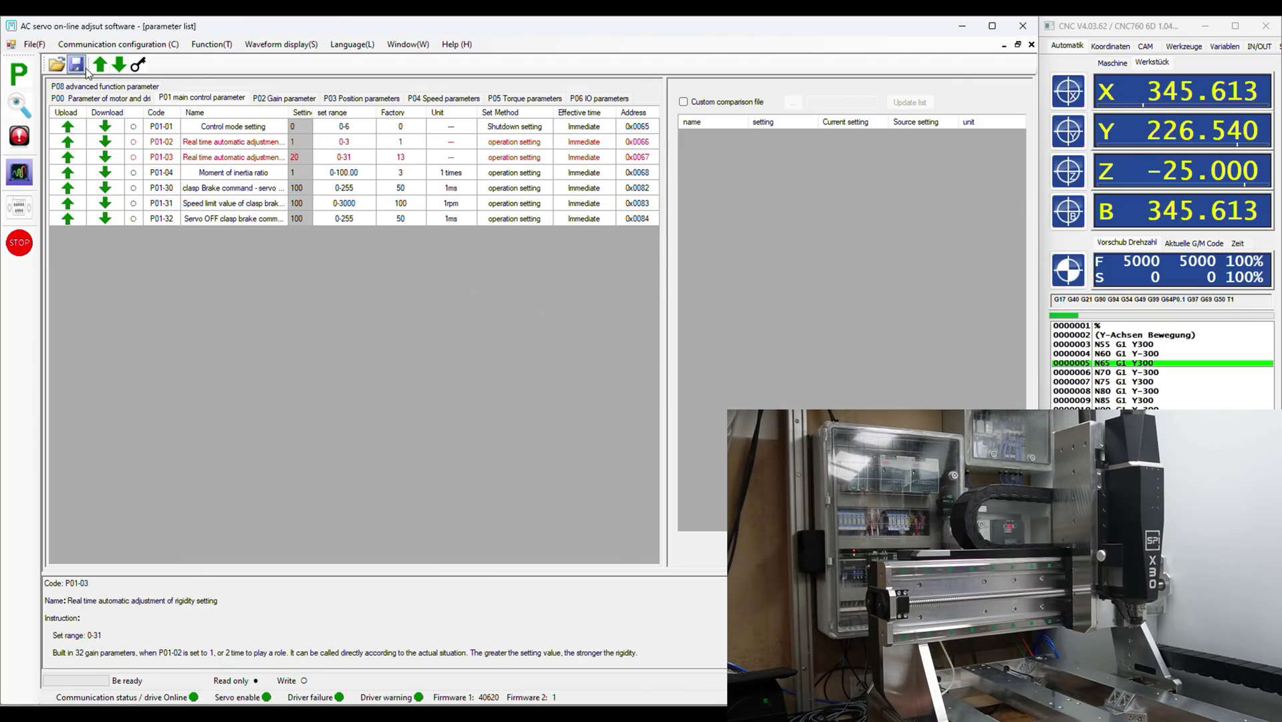
Step: Reread the P02 gain parameters, examine the follow error on the oscilloscope and return to the parameter list
left_click(284, 97)
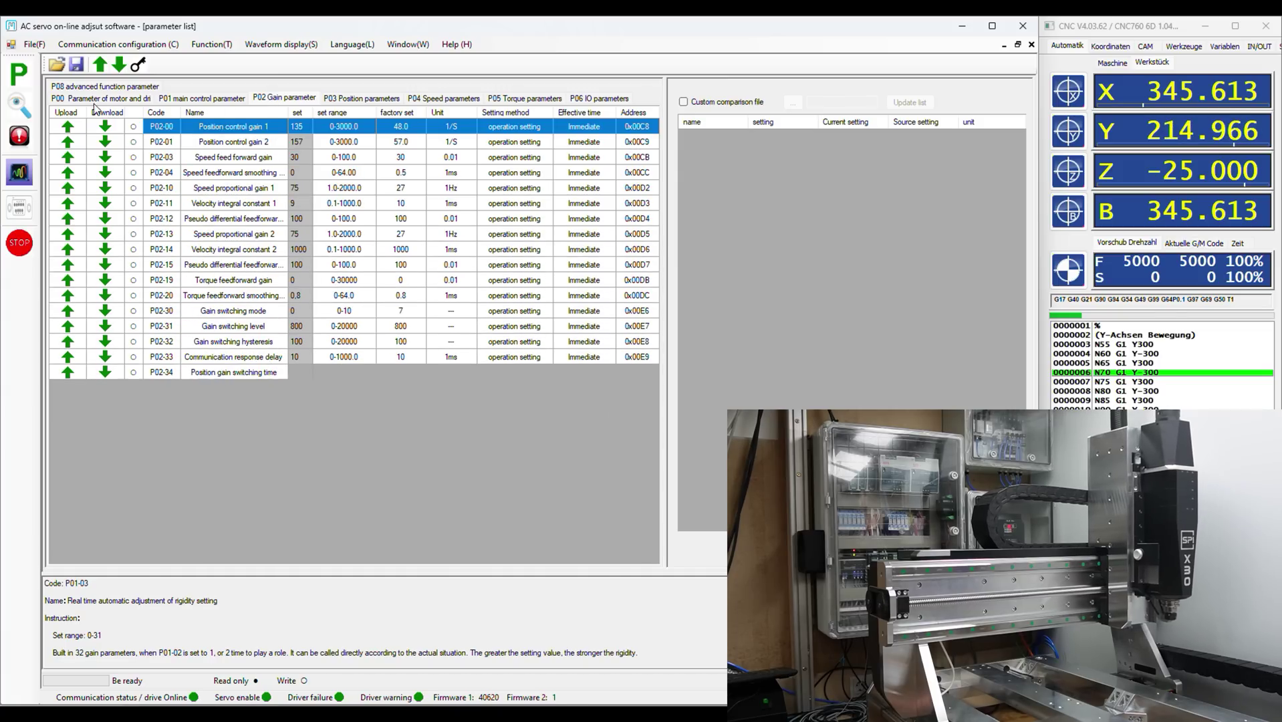
left_click(99, 67)
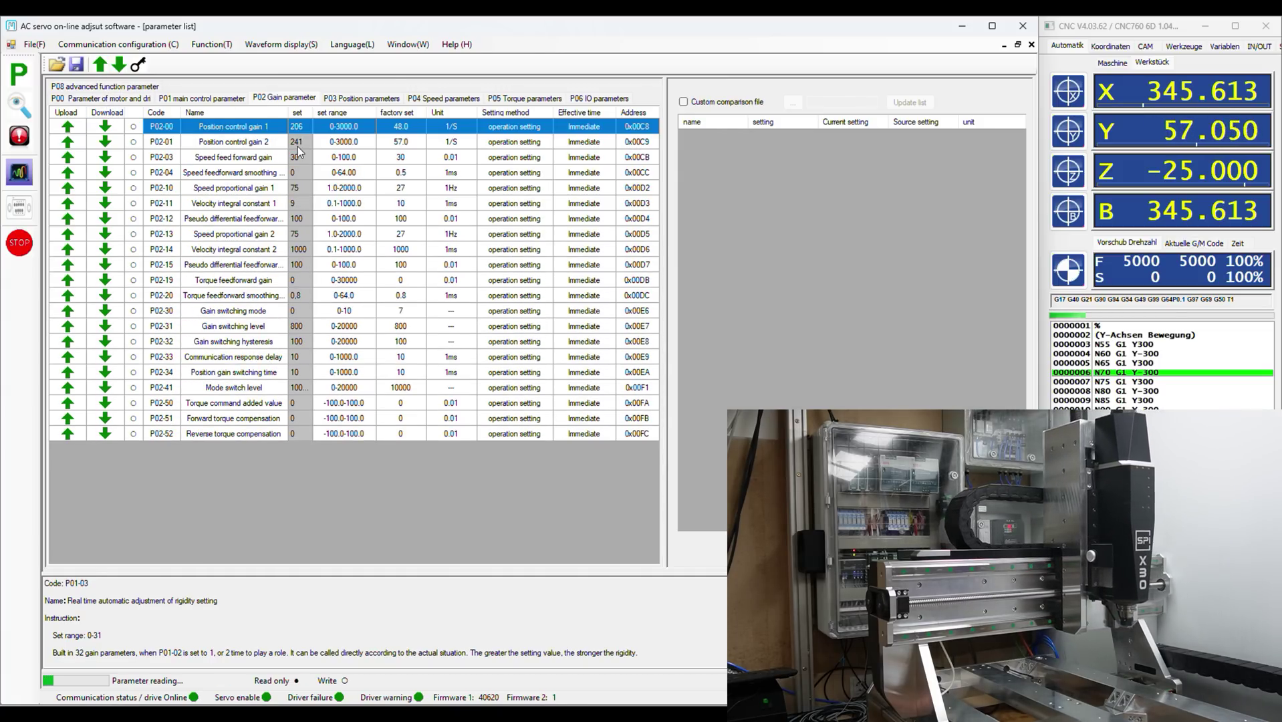
left_click(19, 174)
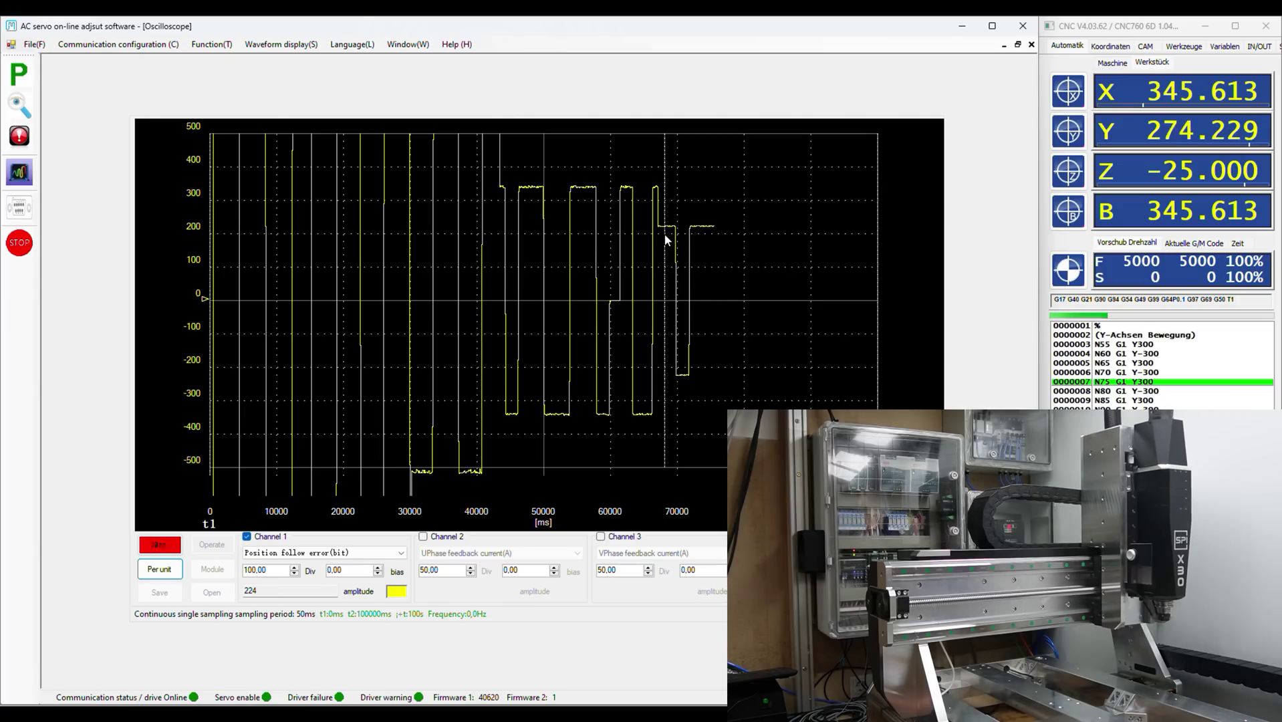
left_click(21, 75)
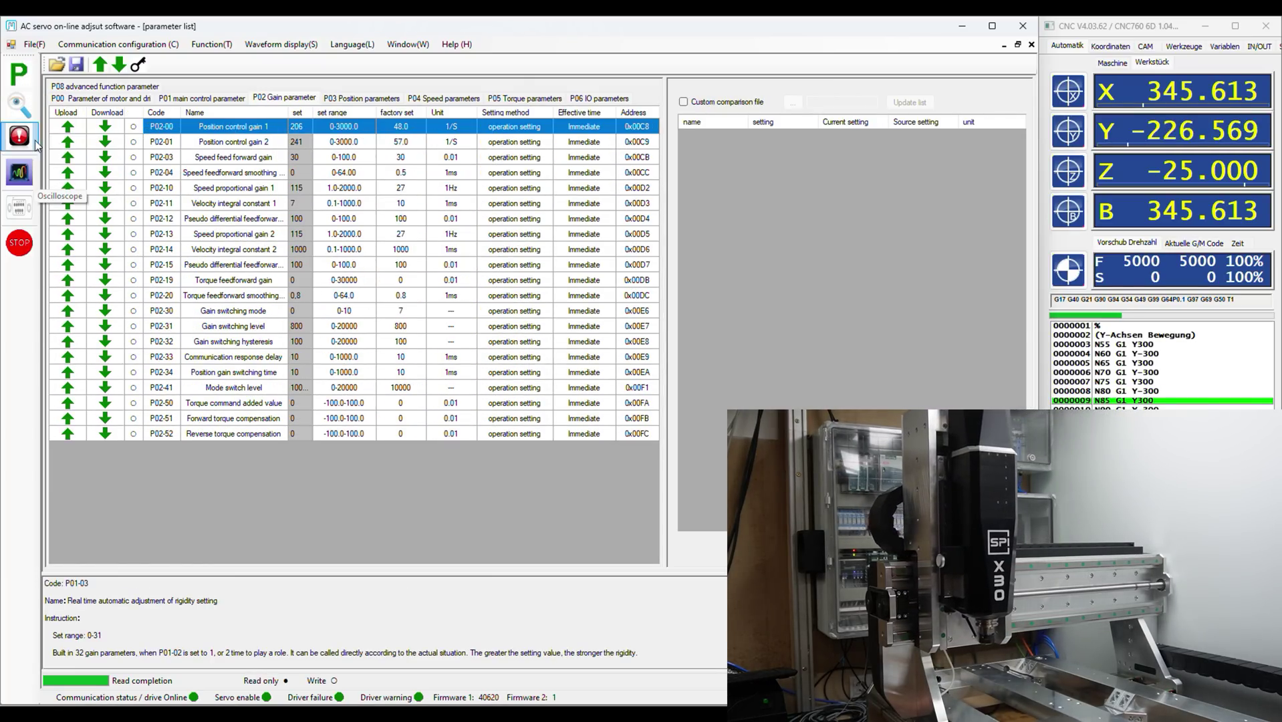
Step: Set the real-time adjustment rigidity P01-03 to 22 and download it to the drive
left_click(203, 98)
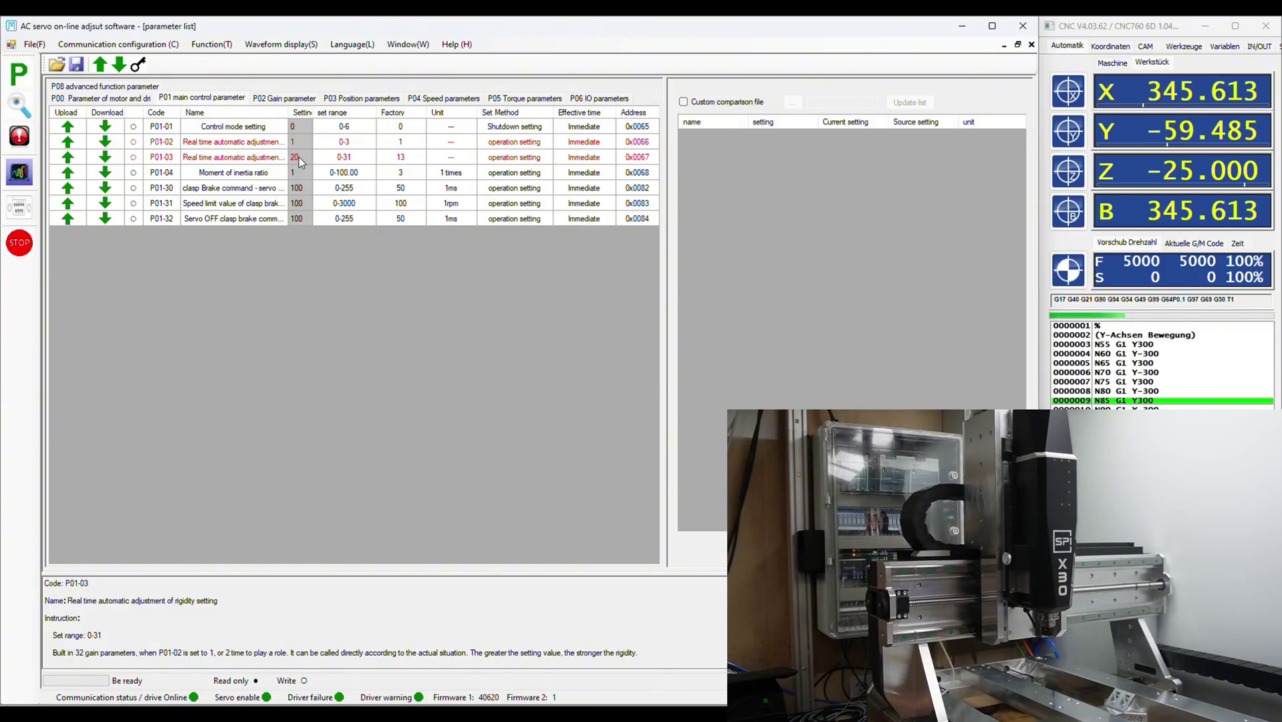
double_click(299, 158)
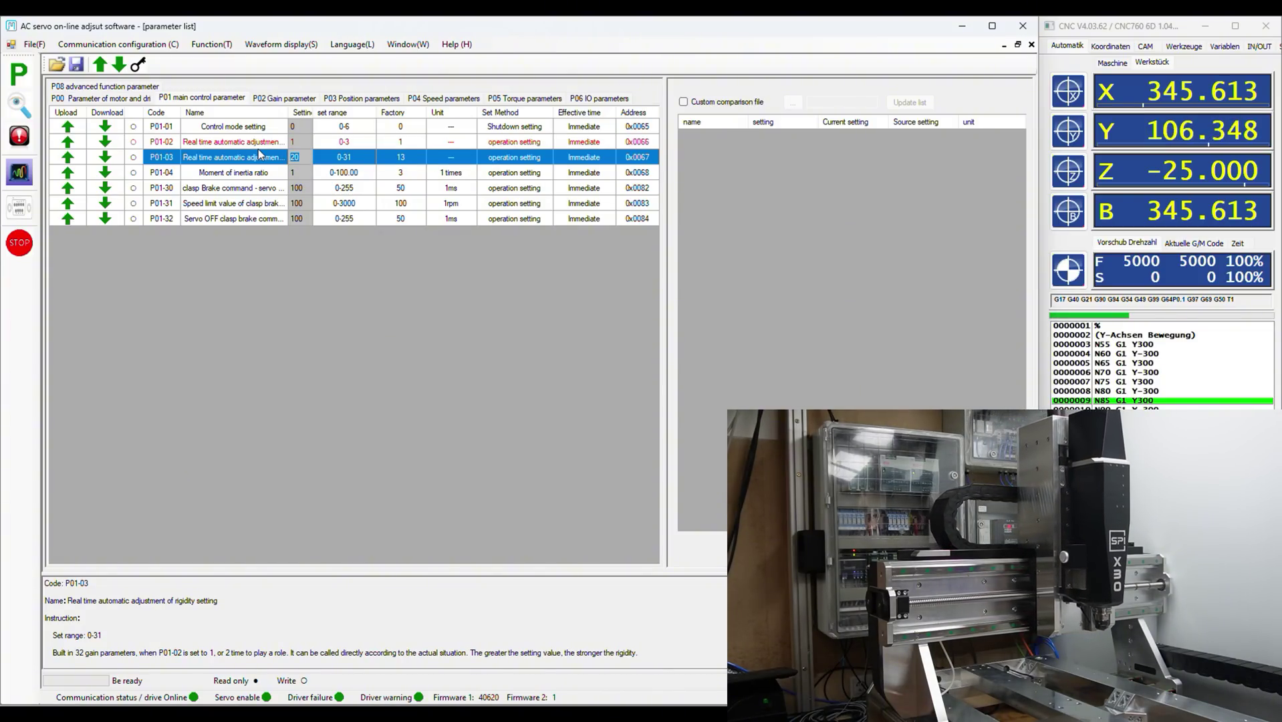
key("BackSpace")
type("2")
key("Return")
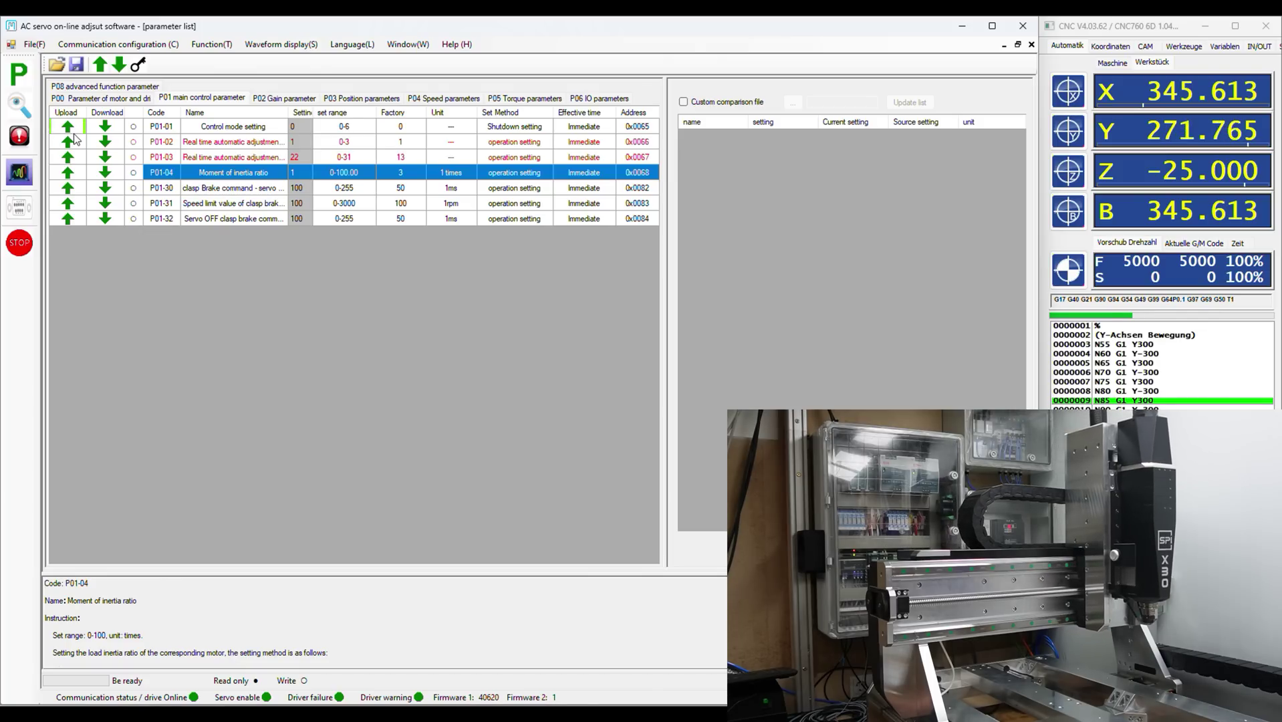
left_click(105, 158)
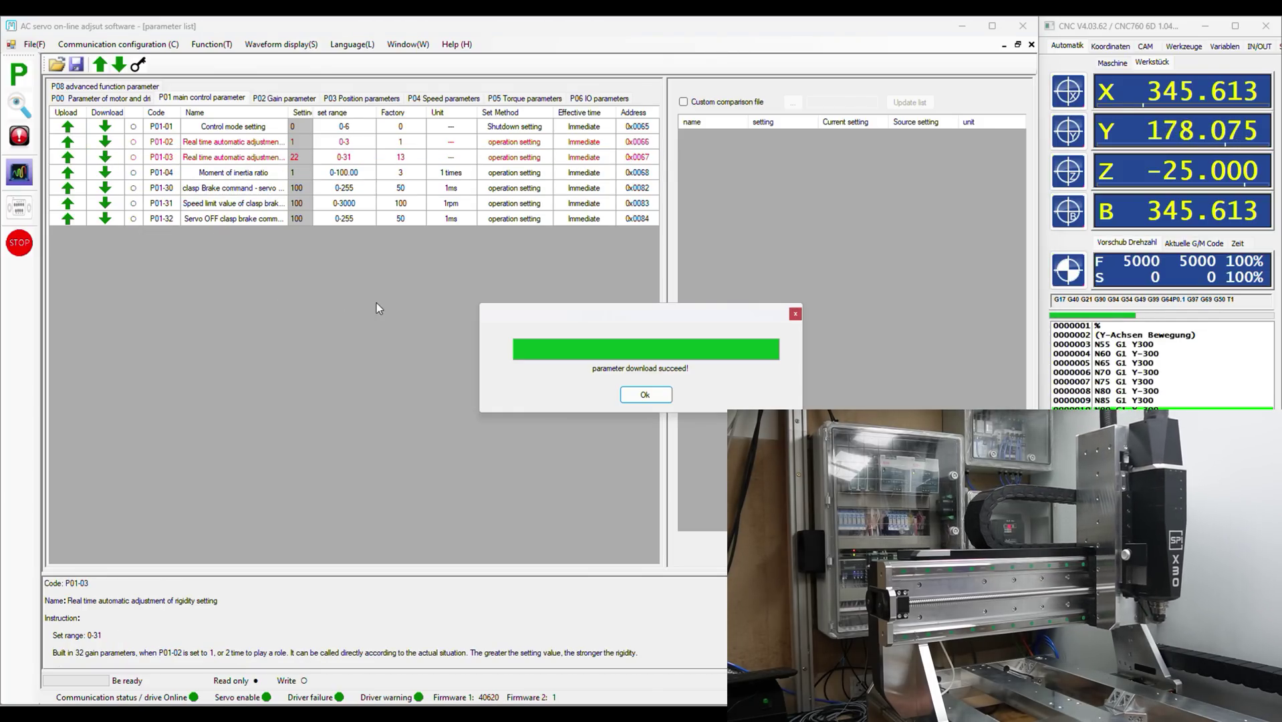
left_click(645, 395)
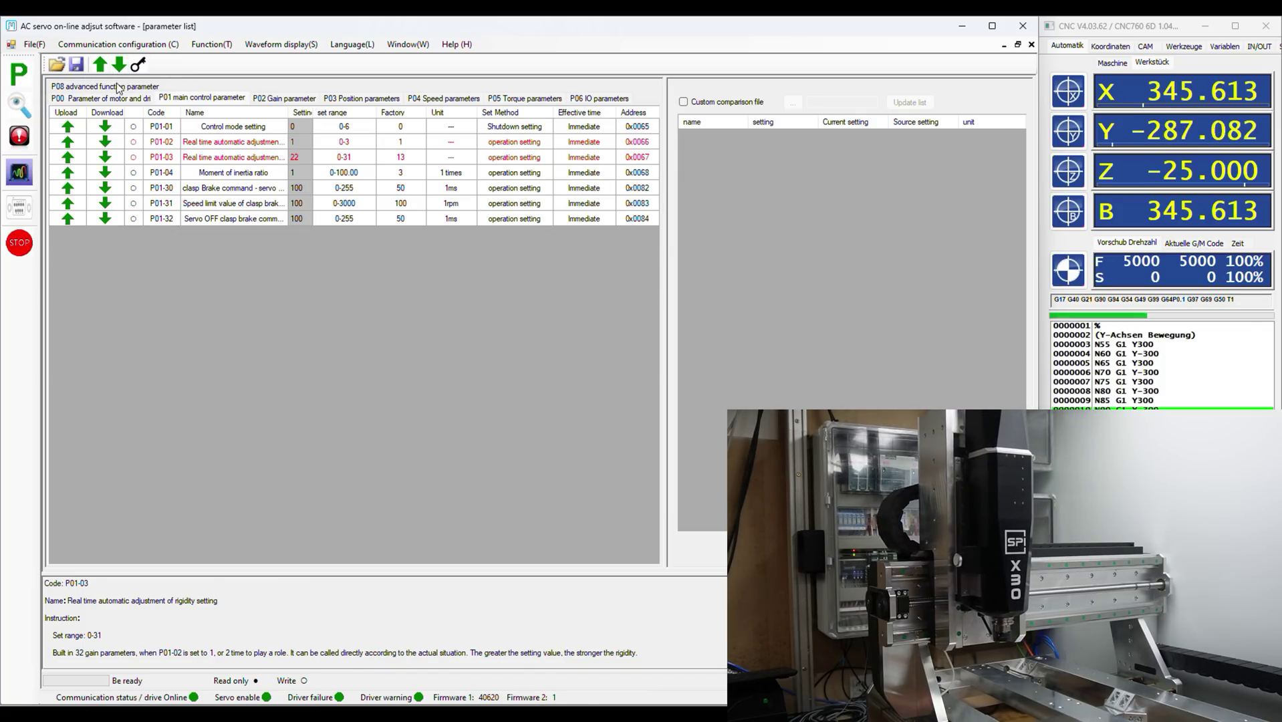
Step: Upload the P02 gain parameters from the drive and examine the position follow error on the oscilloscope
left_click(104, 66)
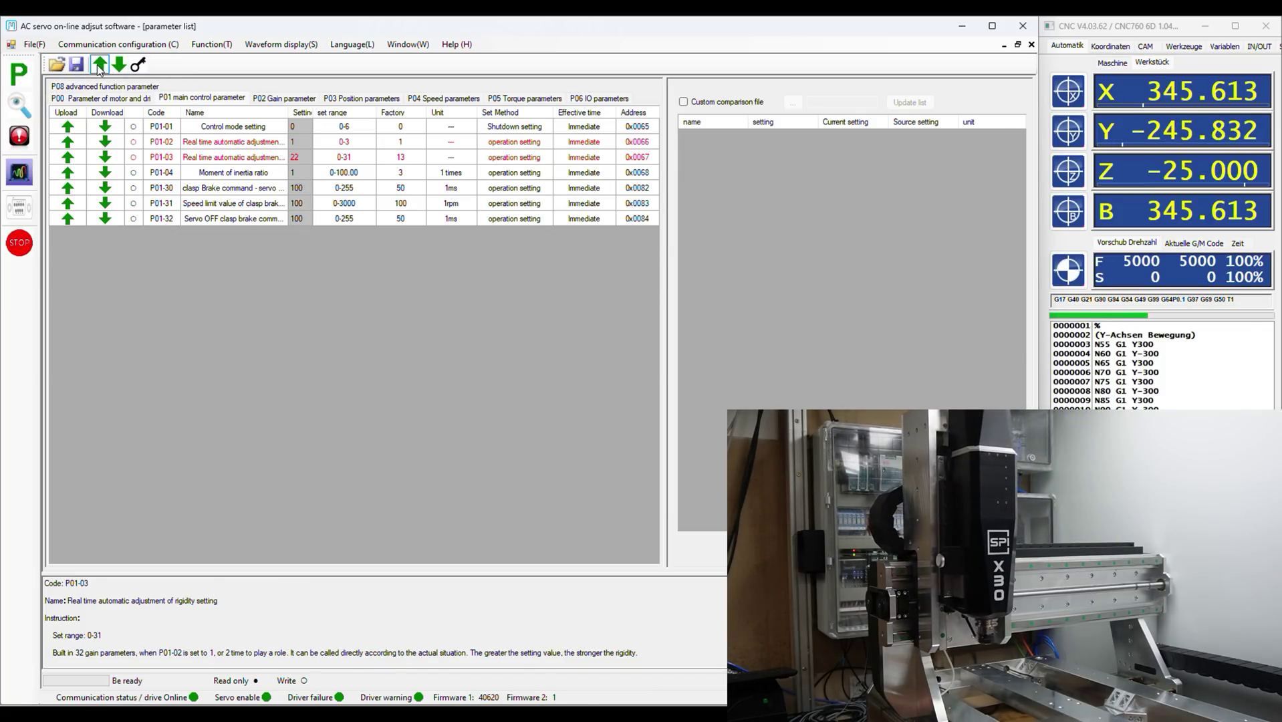
left_click(285, 101)
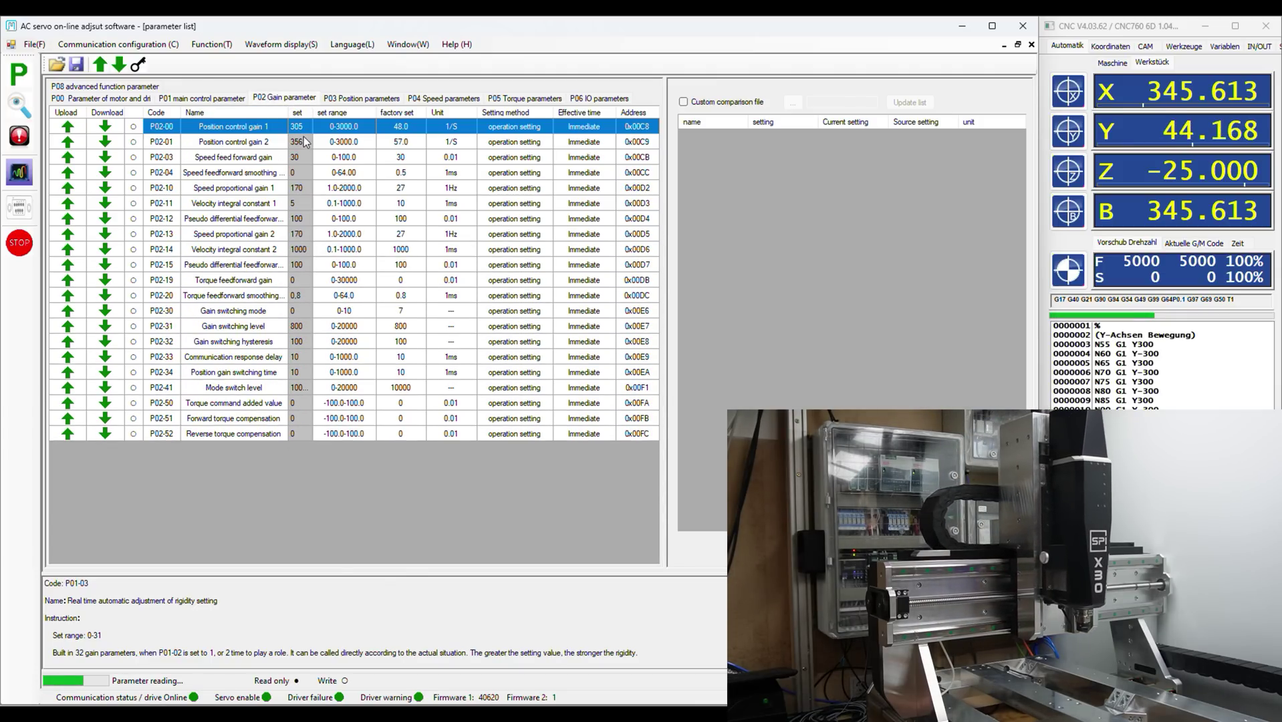
left_click(19, 173)
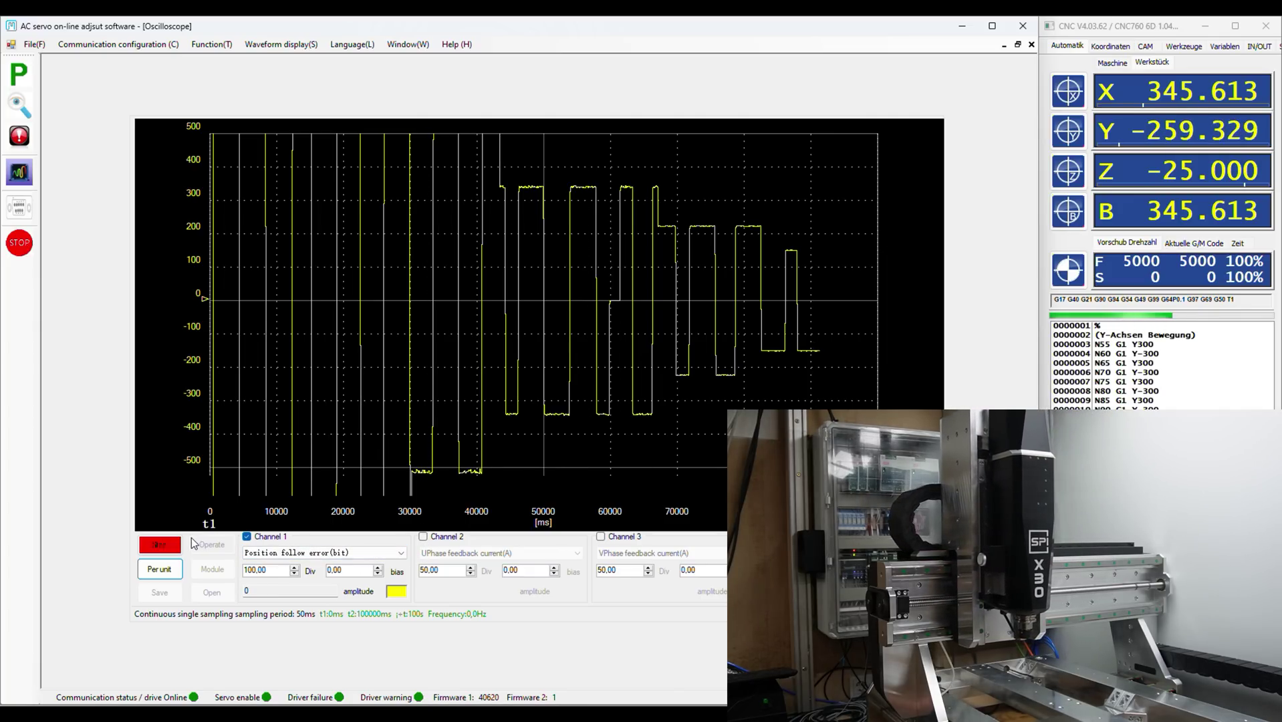
Step: Restart the oscilloscope recording and set channel 1's vertical scale to 50 per division
left_click(160, 547)
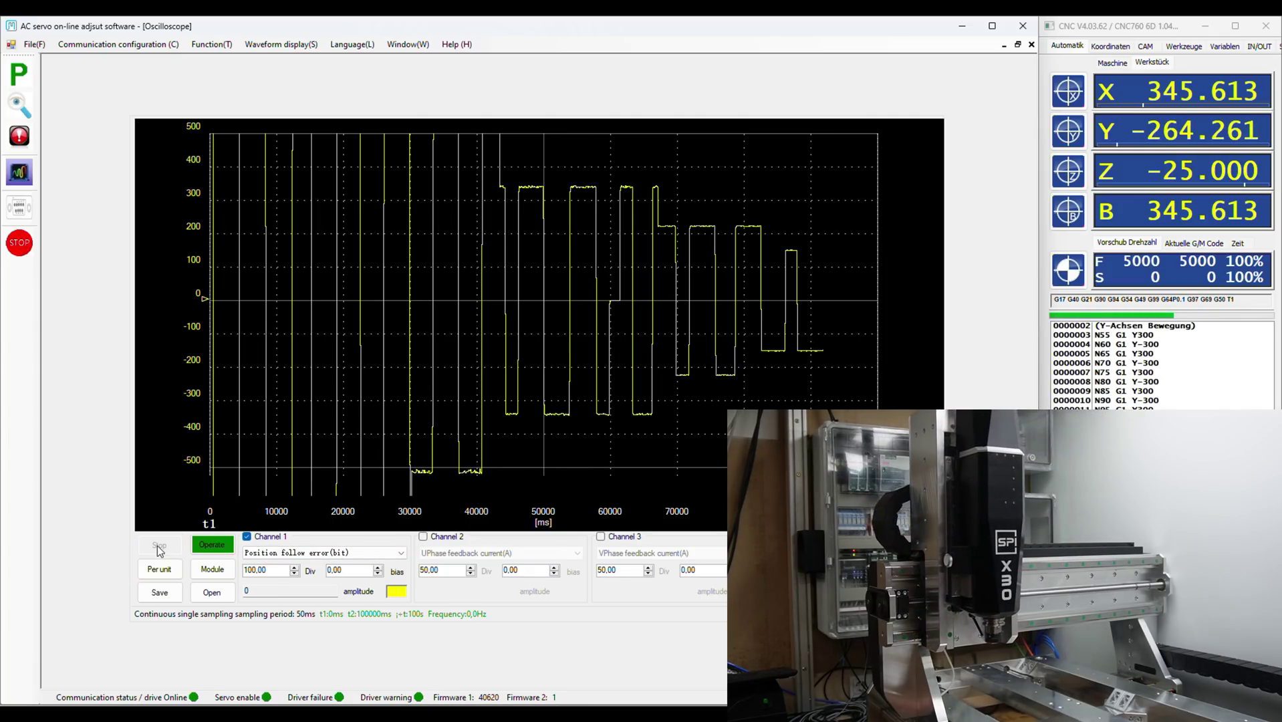
left_click(211, 547)
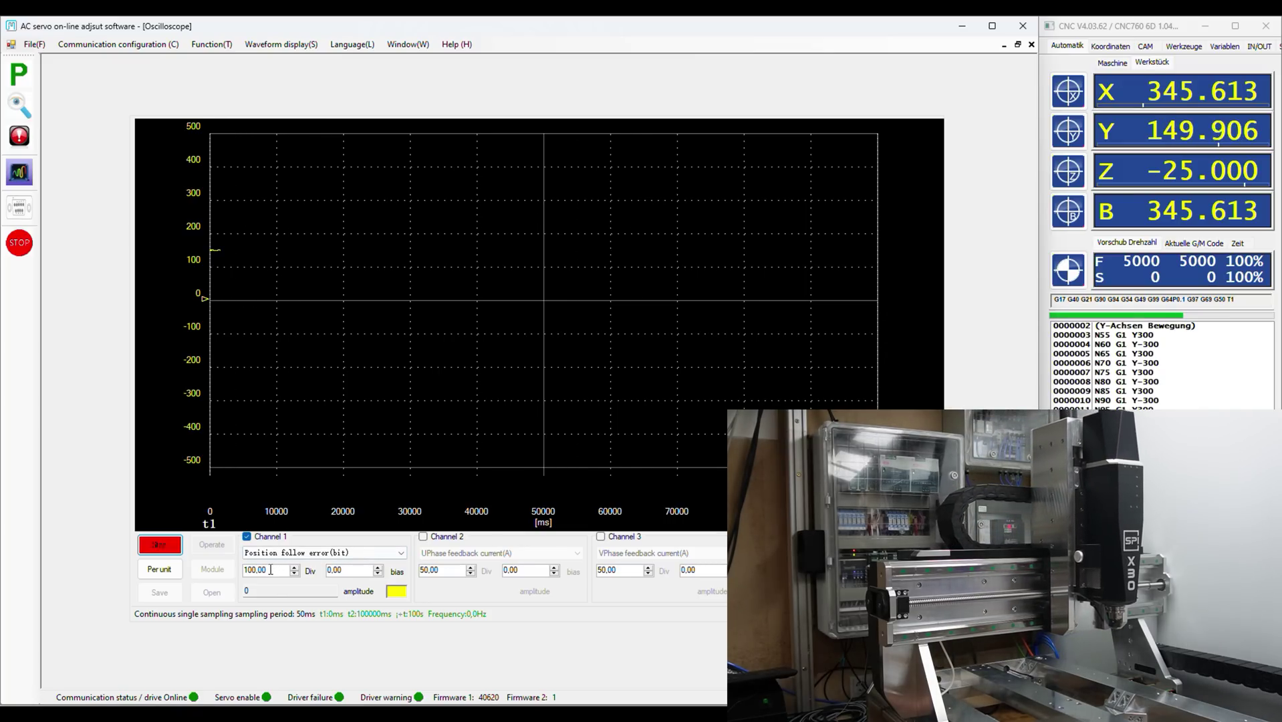
type("50")
key("Return")
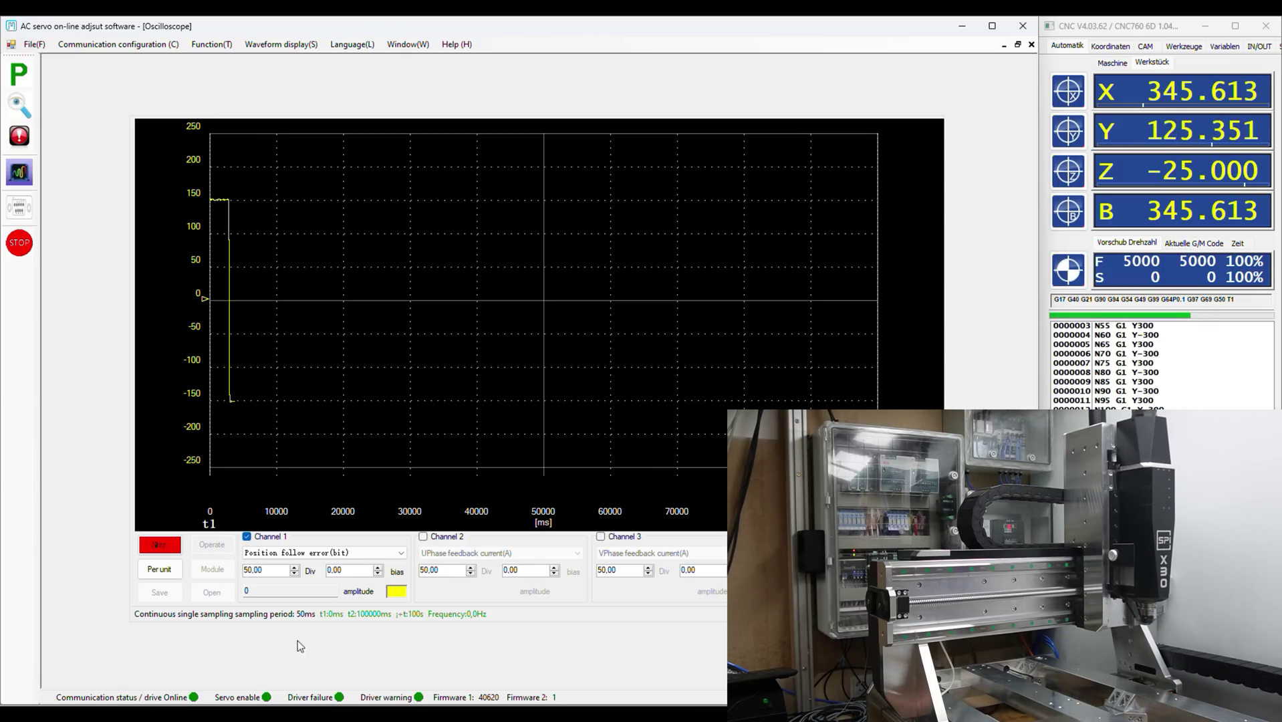
Step: Set the real-time adjustment rigidity P01-03 to 24 and download it to the drive
left_click(18, 79)
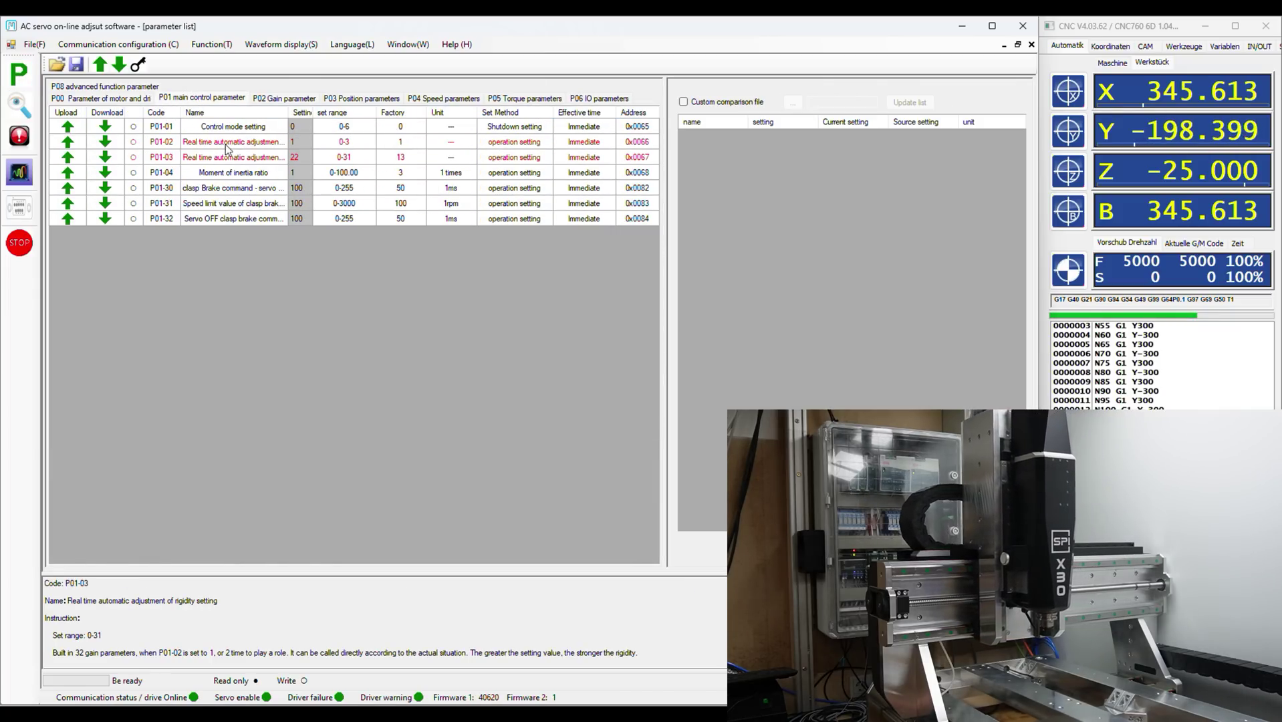
left_click(305, 161)
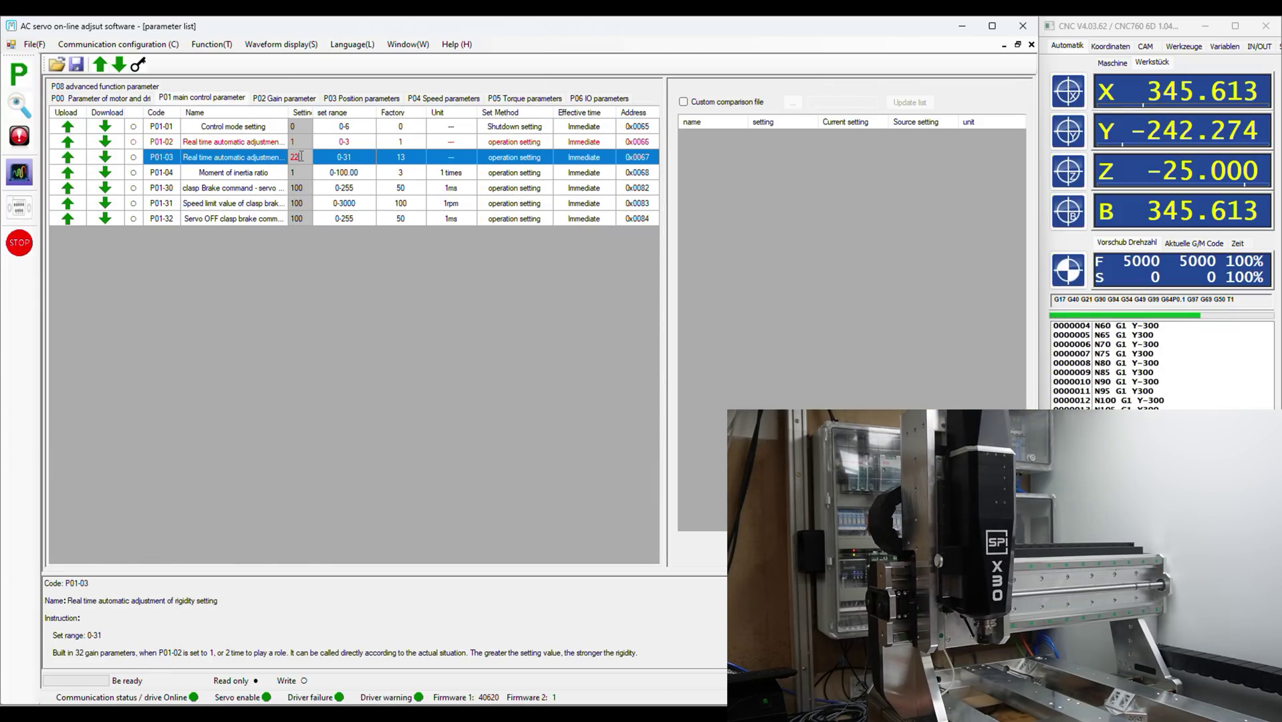
type("2")
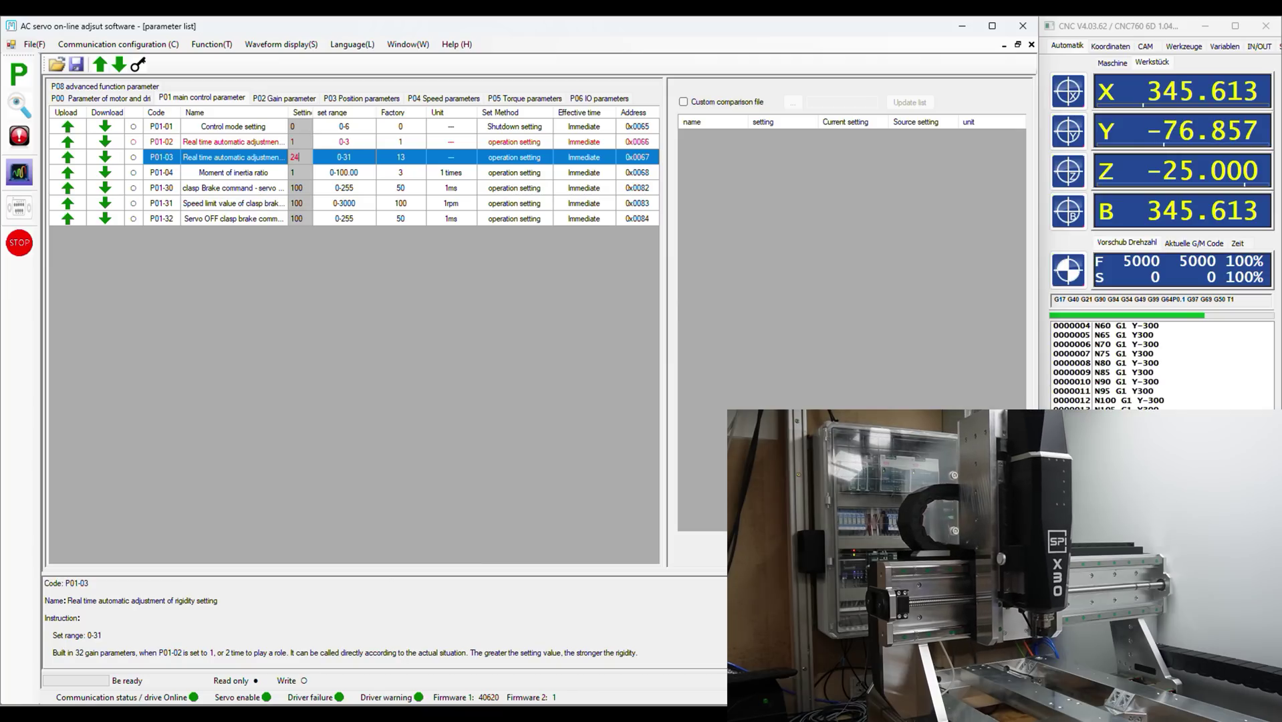
key("Return")
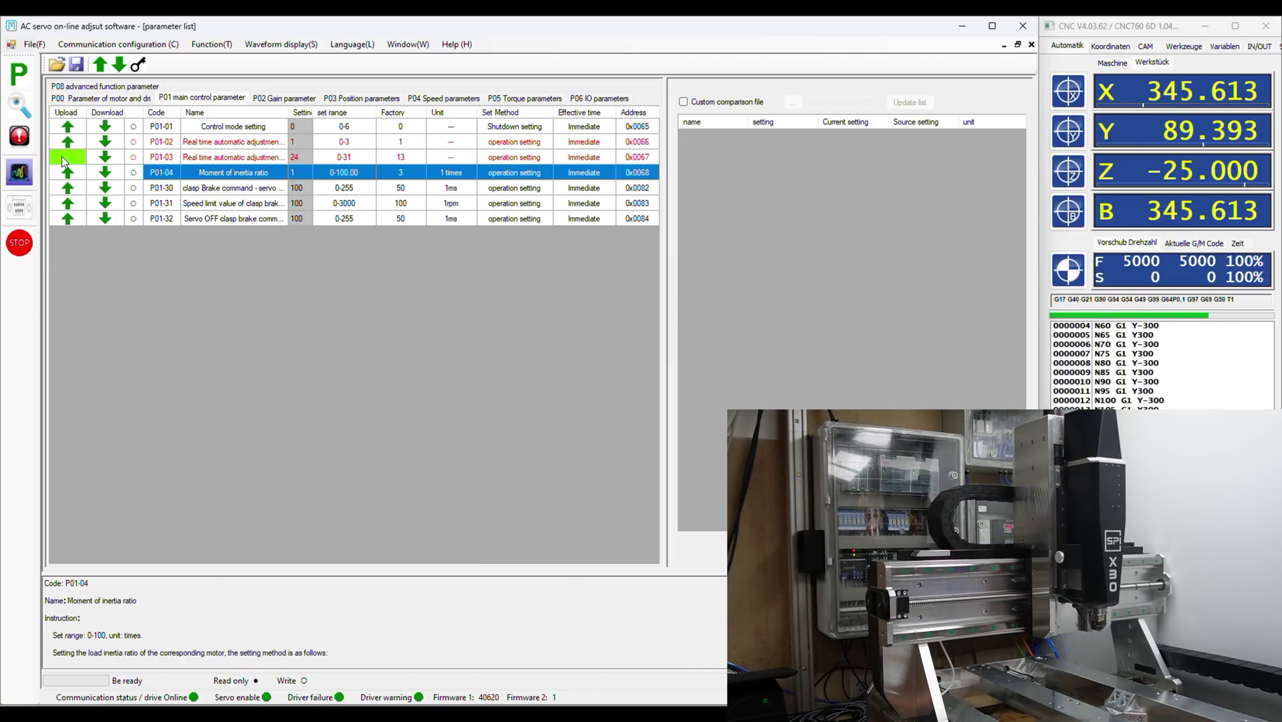
left_click(102, 162)
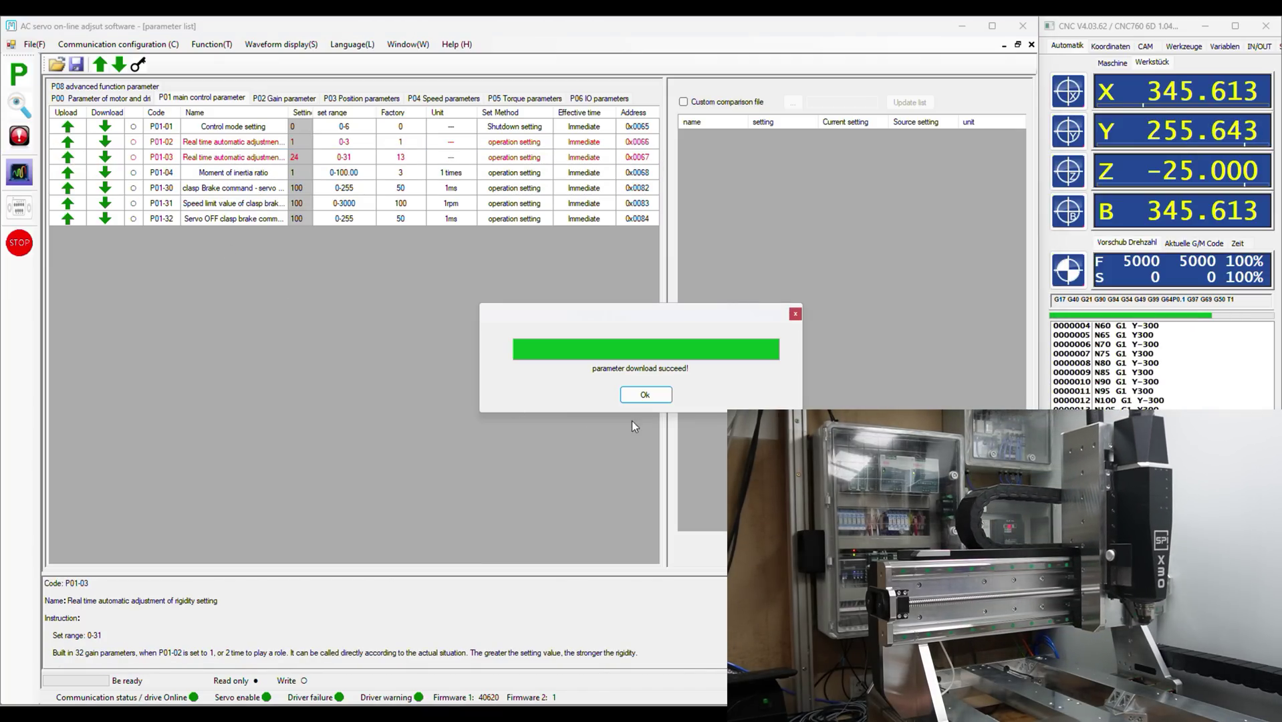
left_click(645, 395)
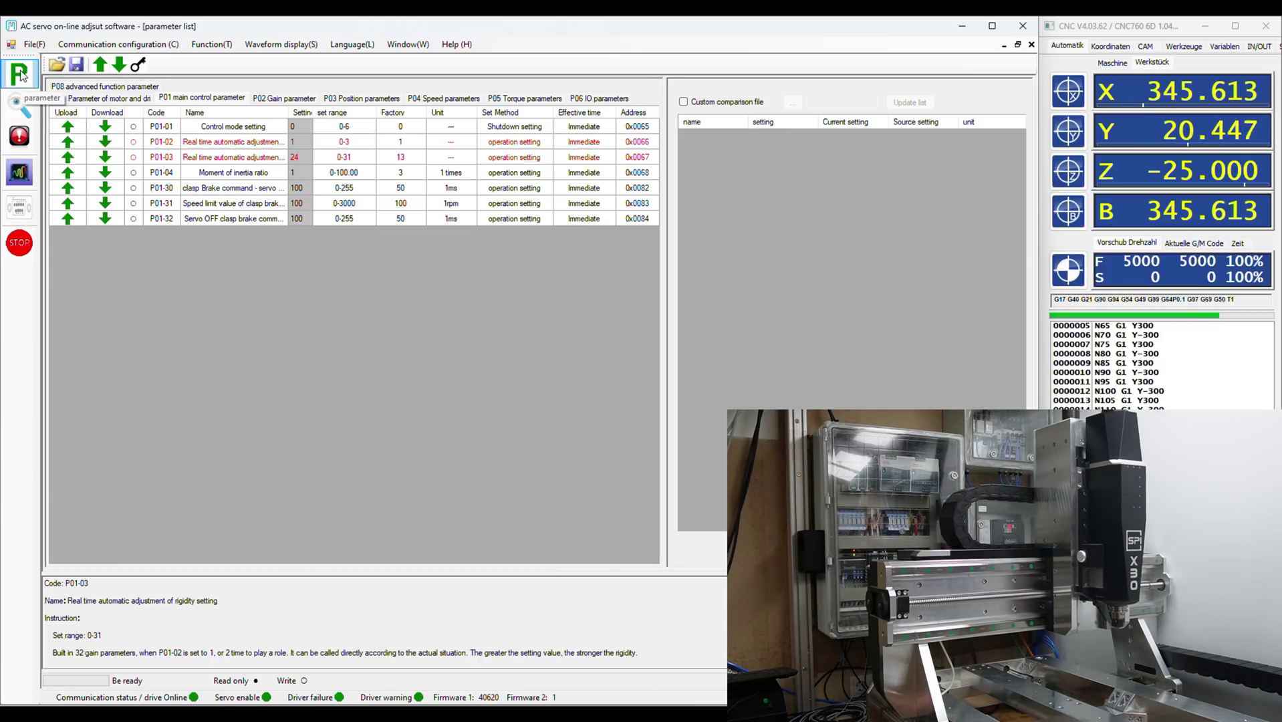
Step: Refresh the P02 gain values from the drive and view the follow error curve on the oscilloscope
left_click(267, 98)
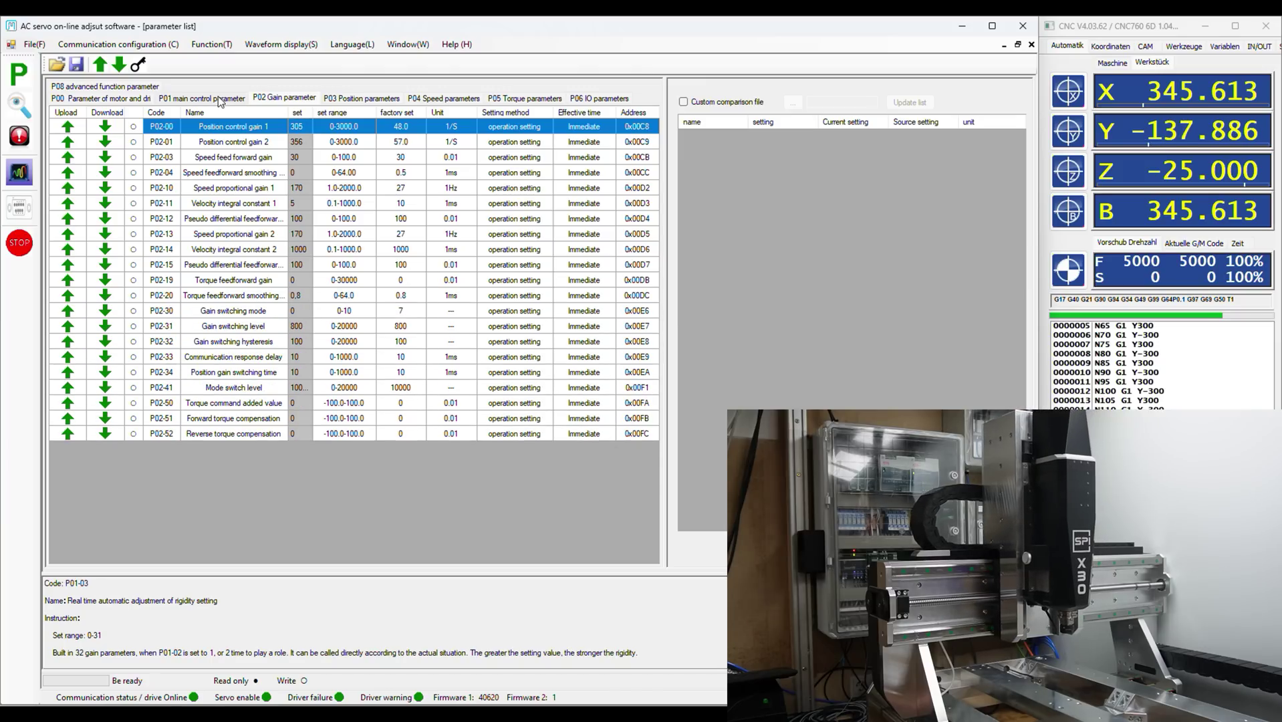
left_click(116, 70)
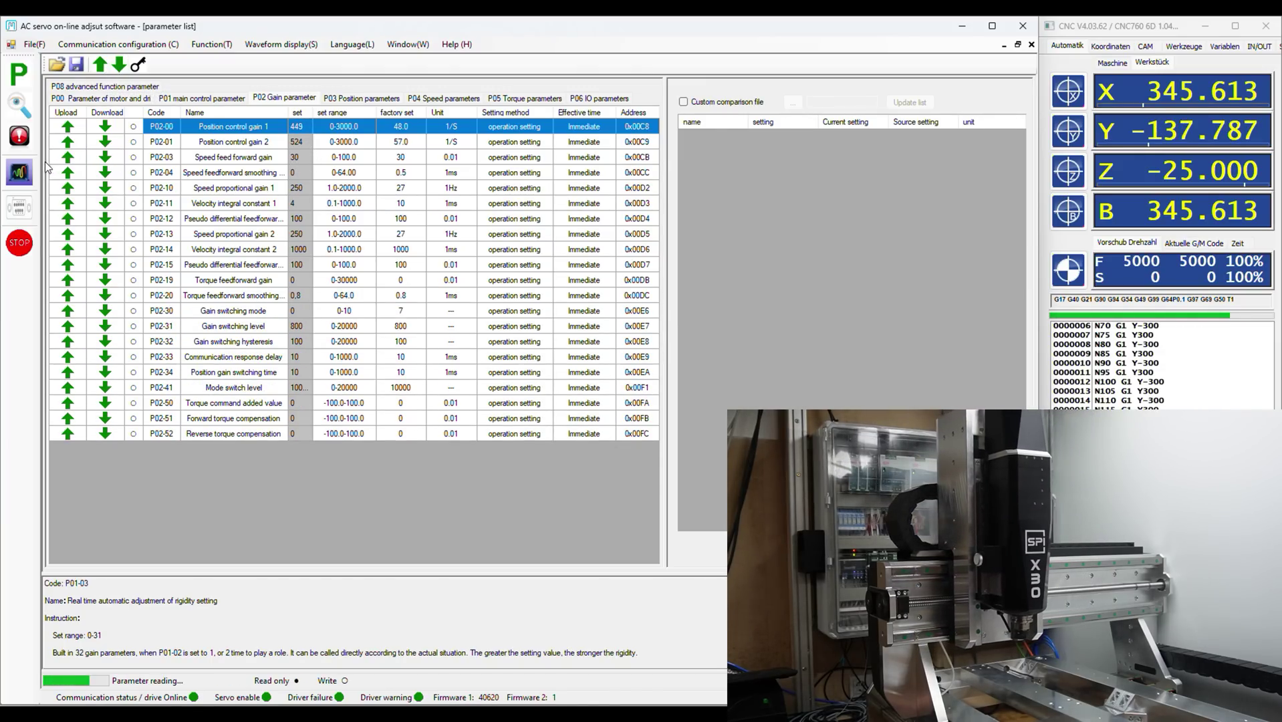
left_click(19, 172)
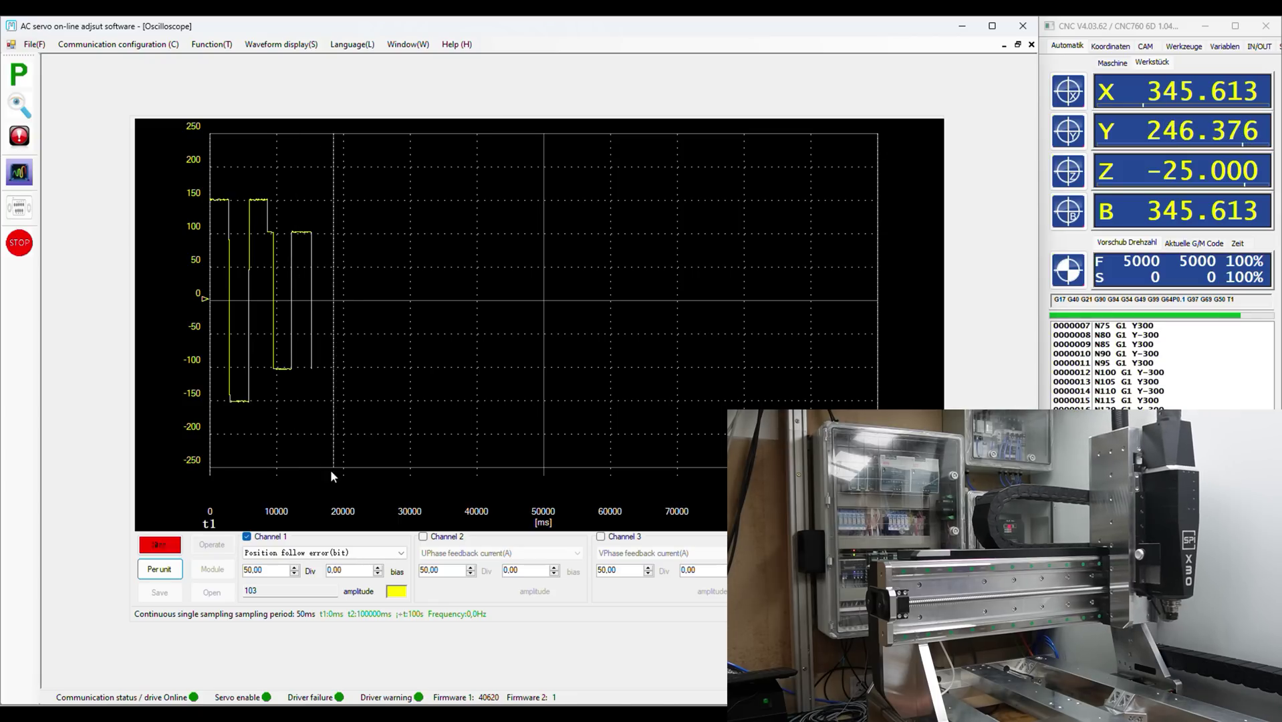
Step: Try a vertical scale of 20 per division for oscilloscope channel 1
left_click(249, 571)
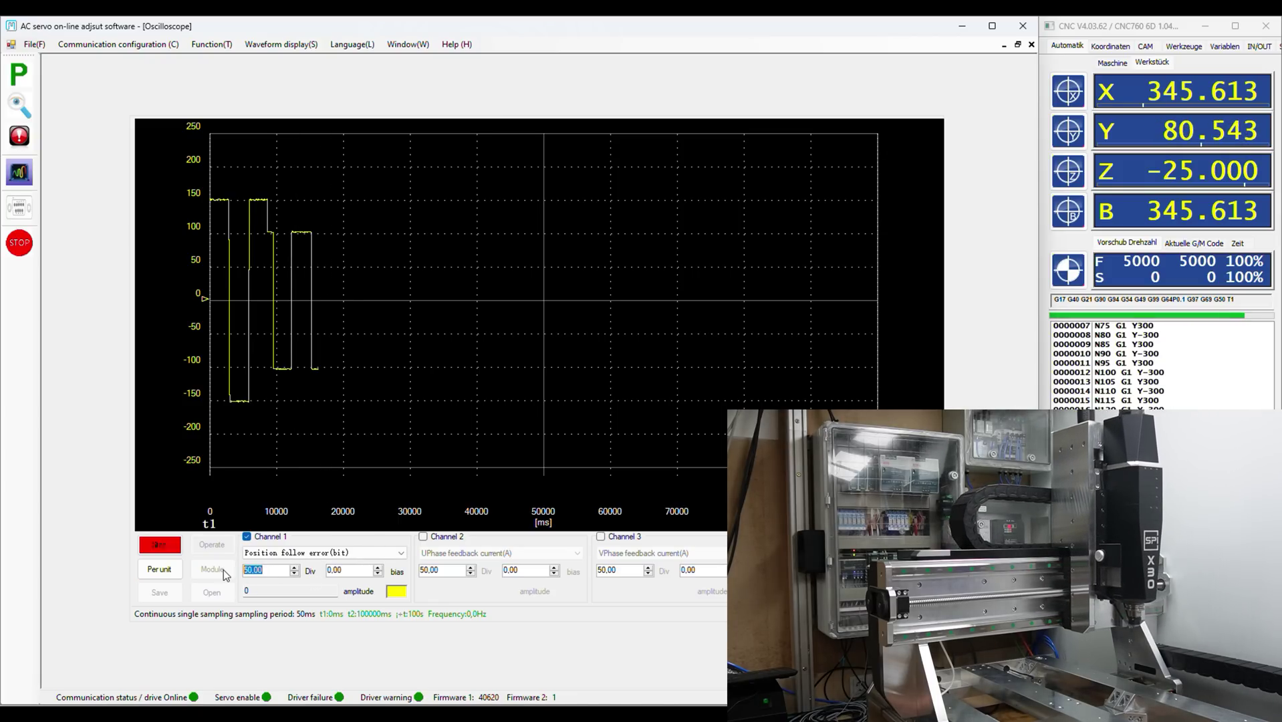
type("20")
key("Return")
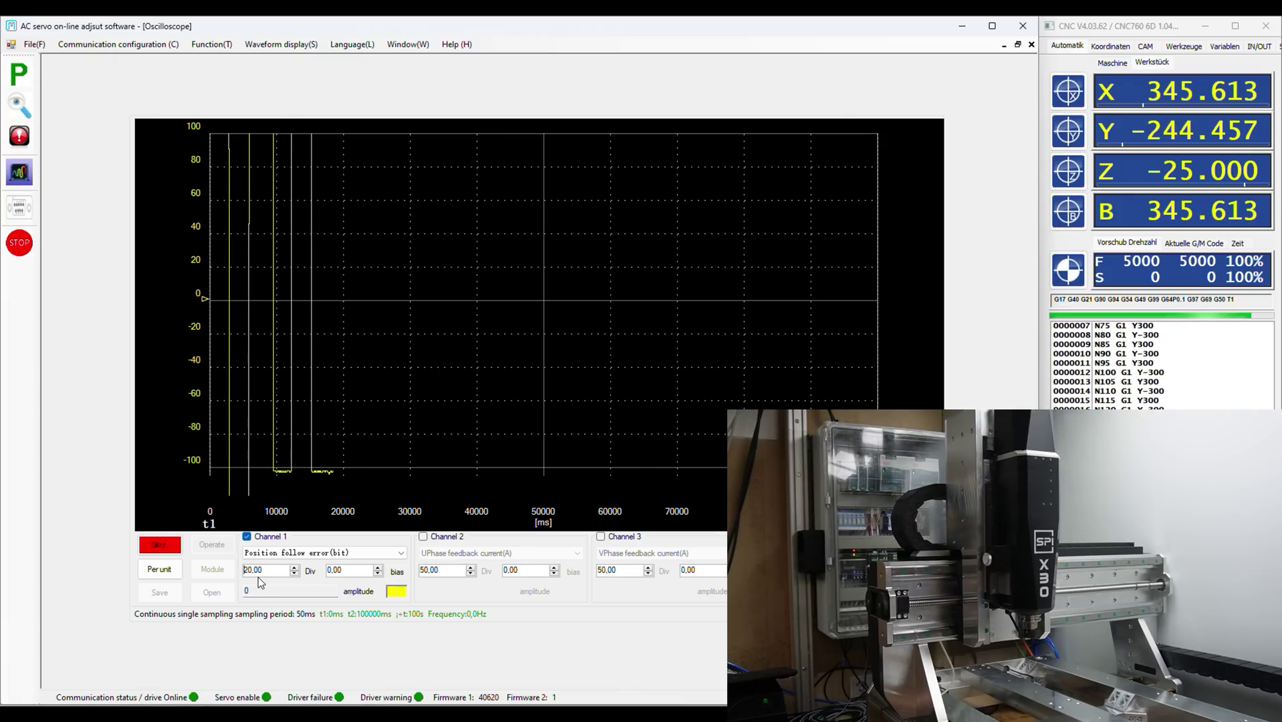
Step: Set the oscilloscope's channel 1 vertical scale to 25 per division
left_click_drag(281, 570, 205, 574)
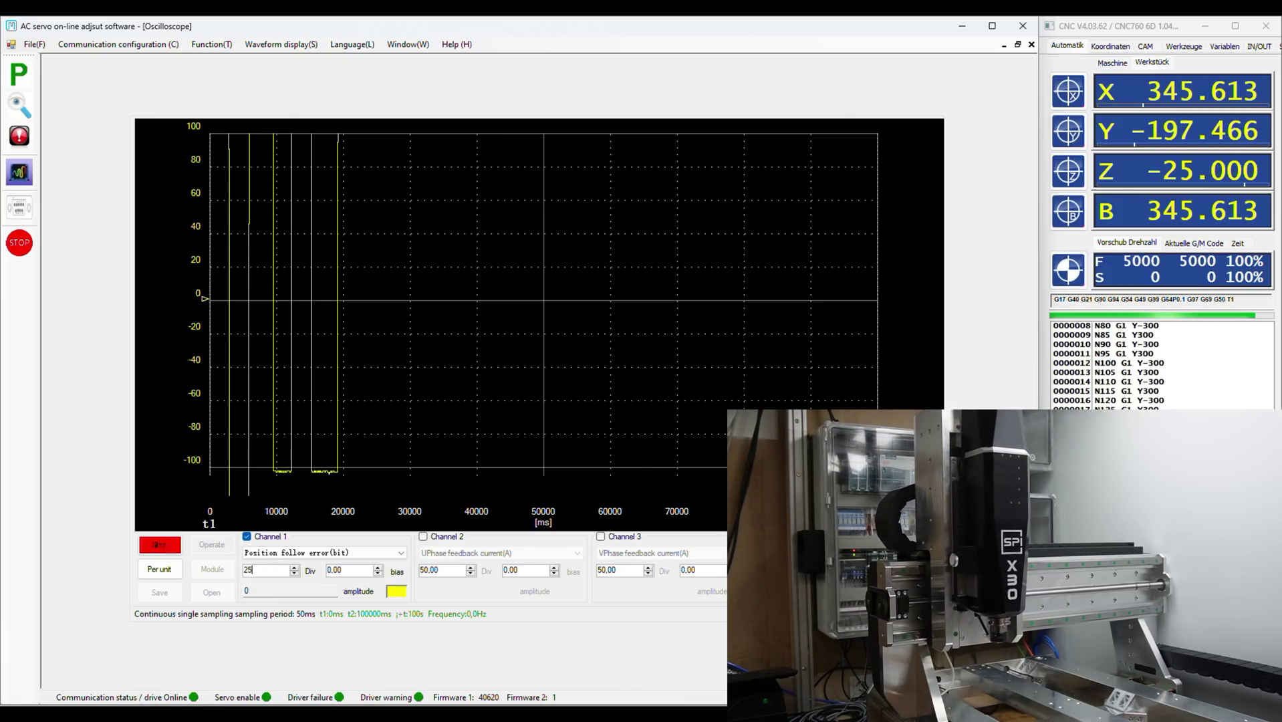
type("25")
key("Return")
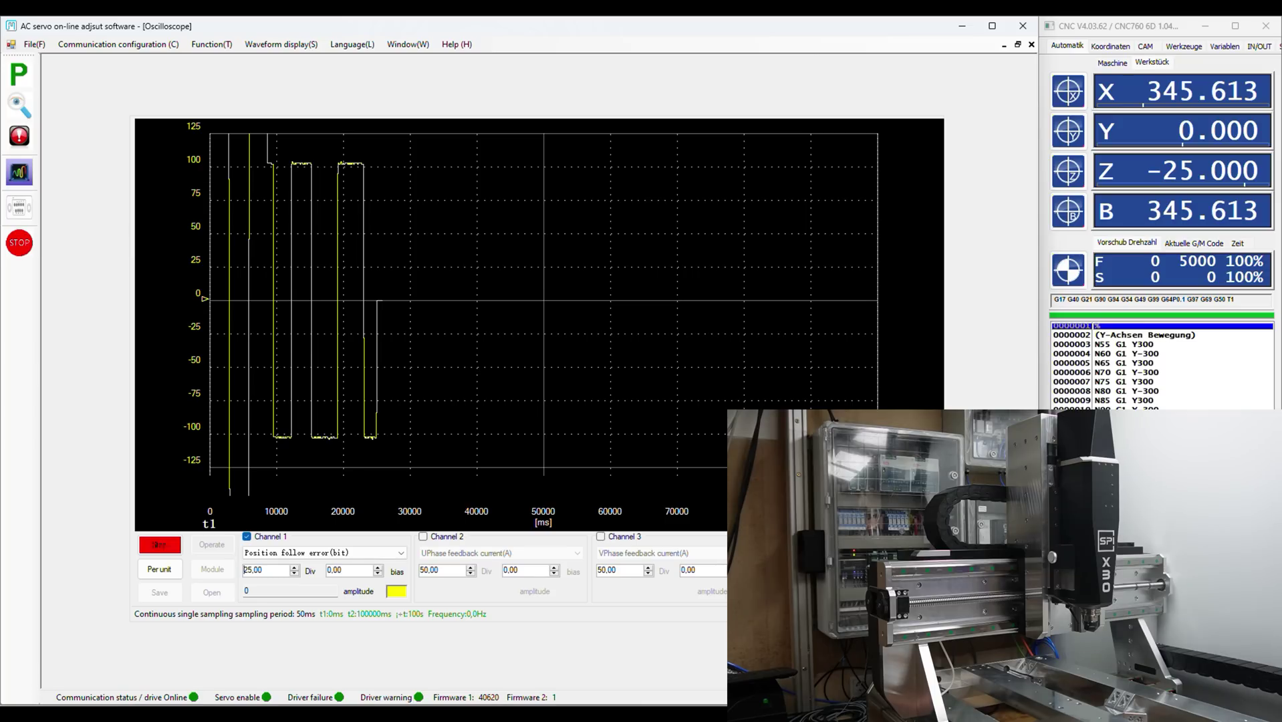
Step: Switch to the CNC control window and run the Y-axis movement program again
key("alt+Tab")
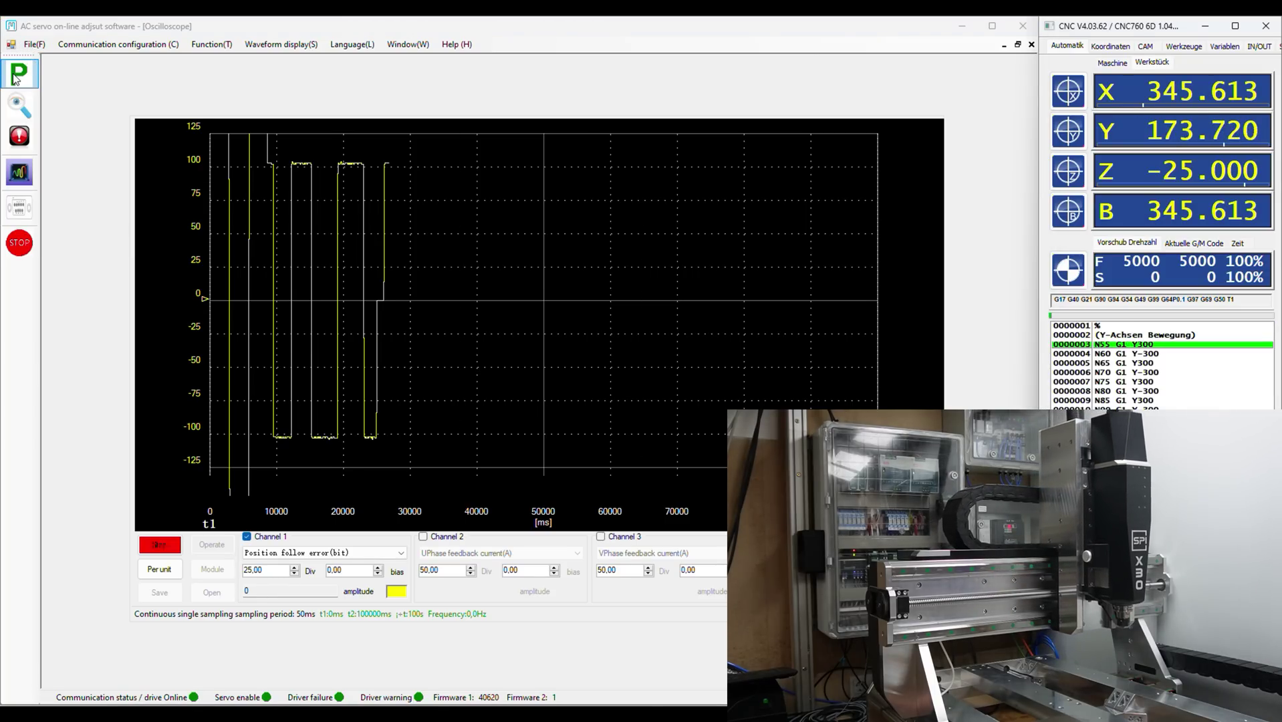
Step: Set the real-time adjustment rigidity P01-03 to 26 in the servo software and download it to the drive
left_click(21, 80)
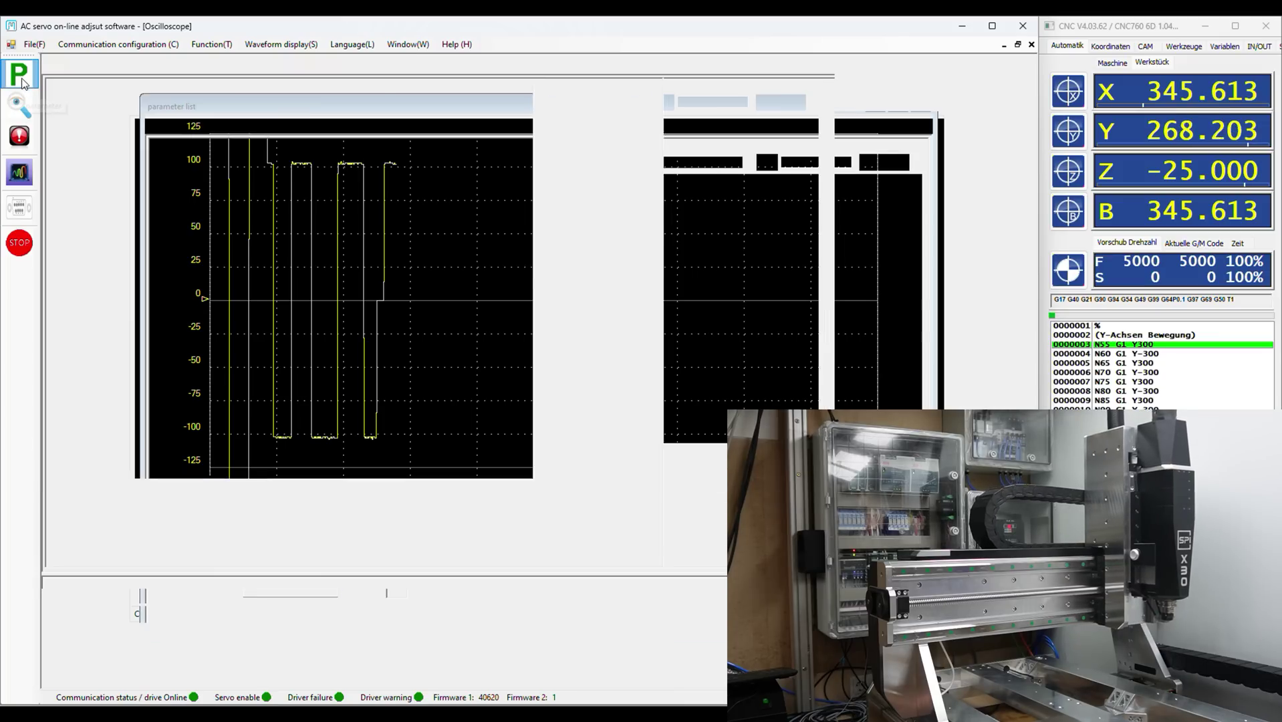
left_click(187, 100)
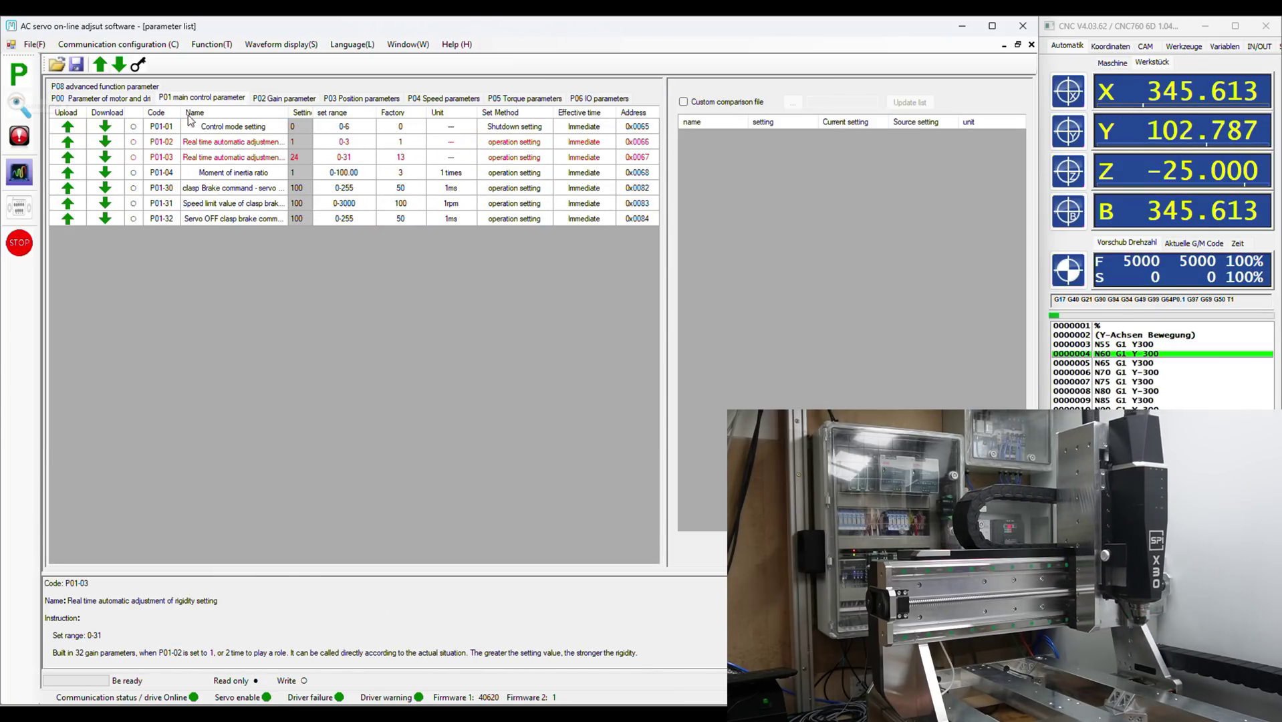
left_click(298, 159)
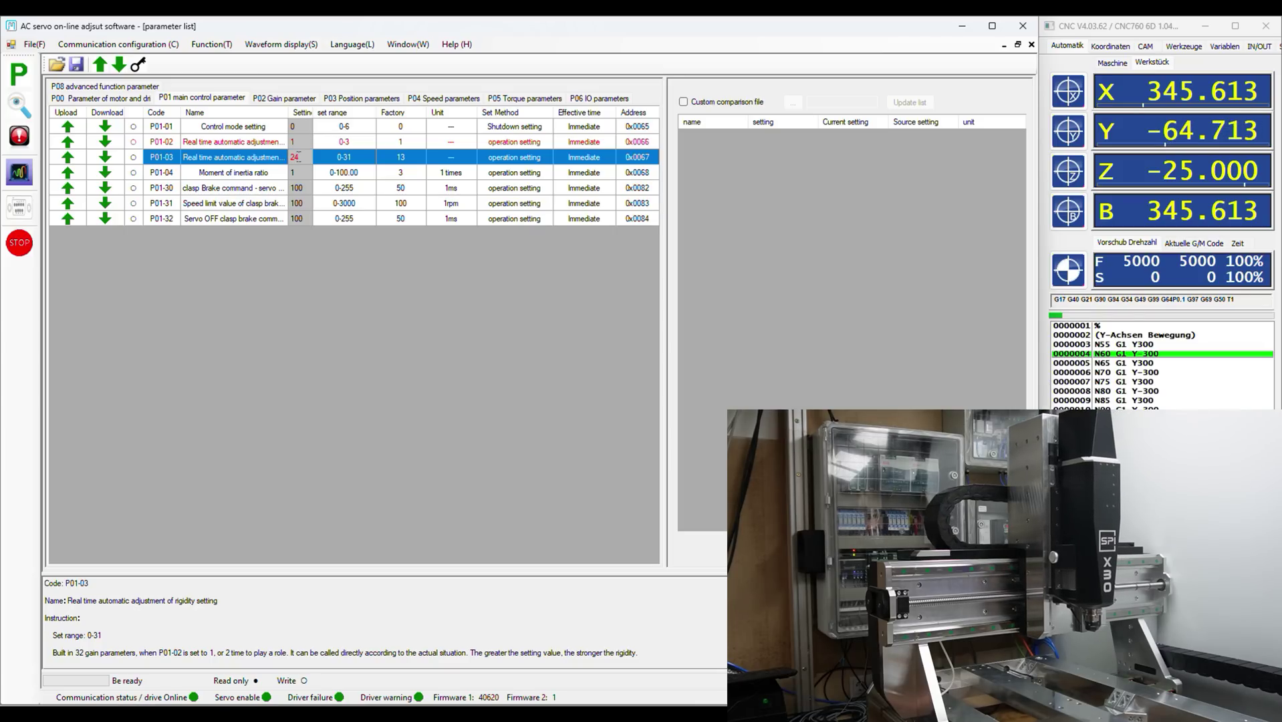
key("BackSpace")
type("6")
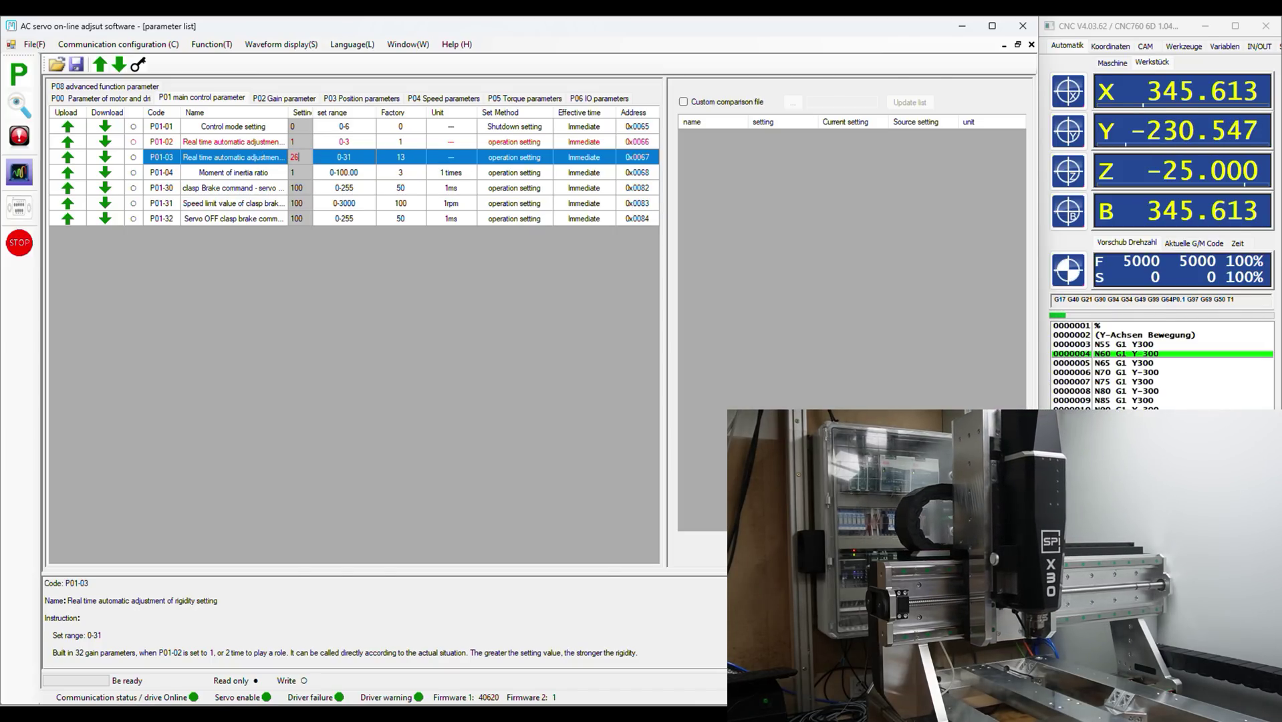
key("Return")
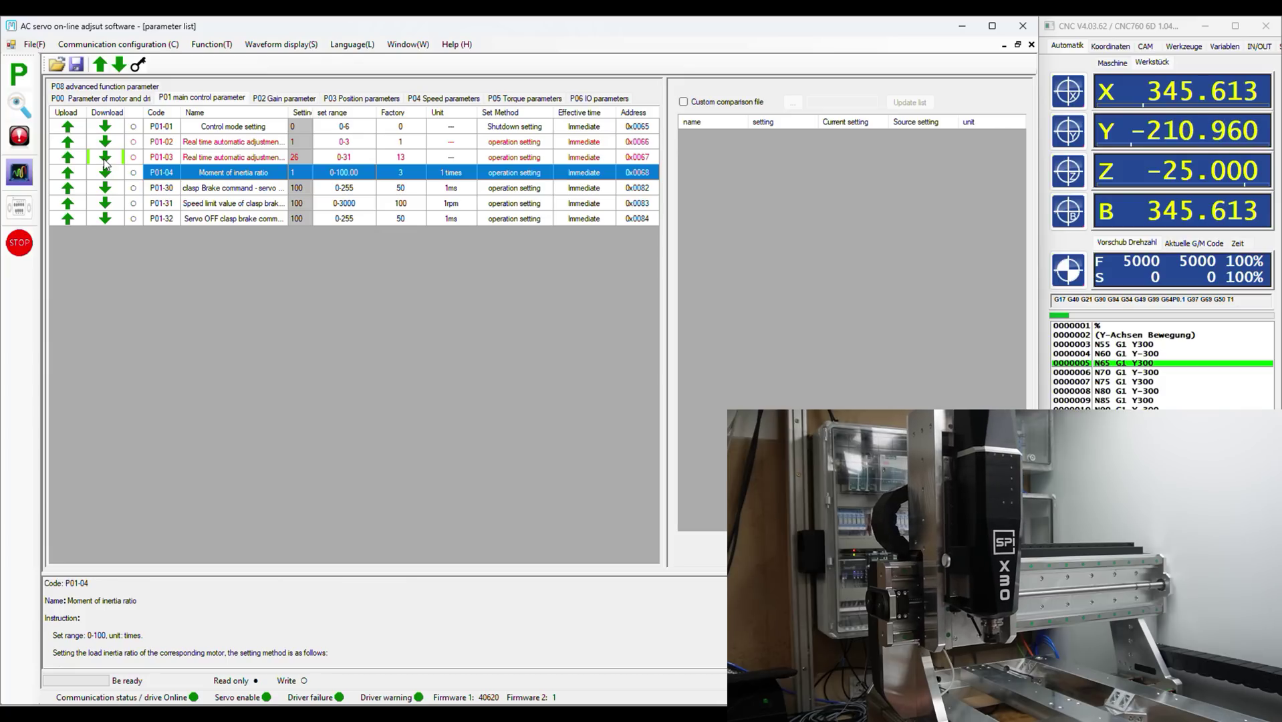
left_click(104, 161)
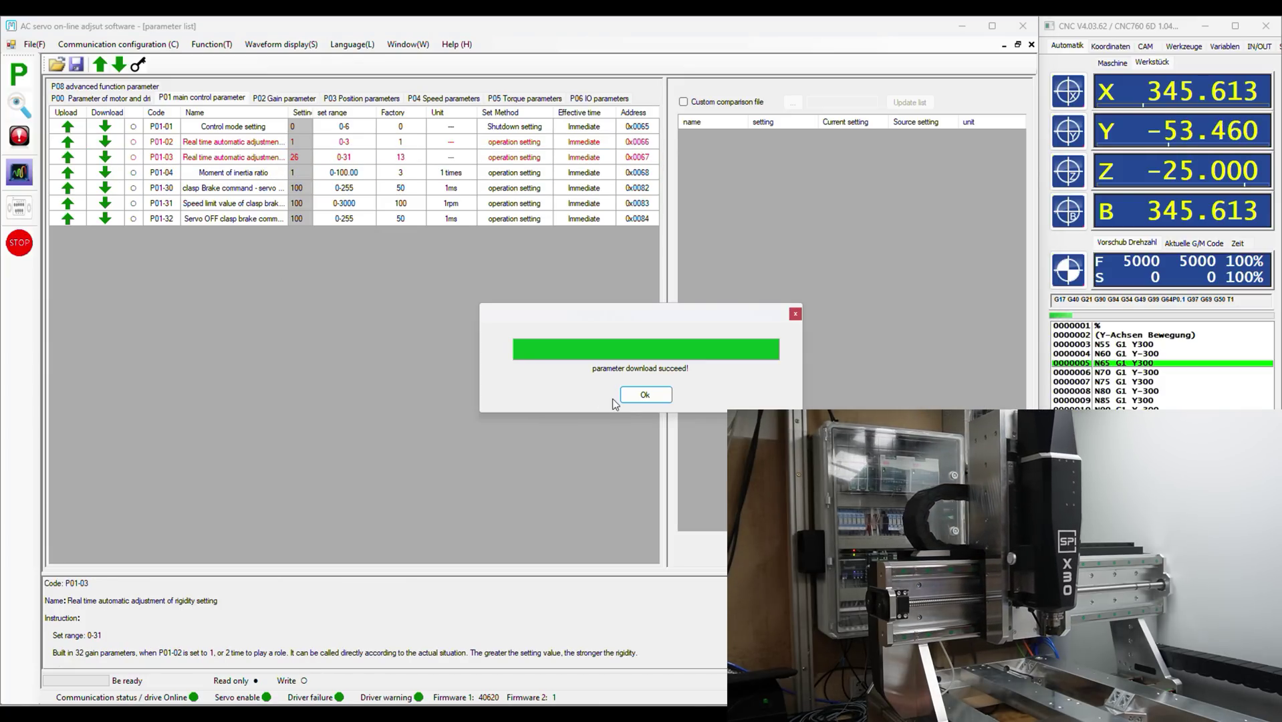
left_click(634, 400)
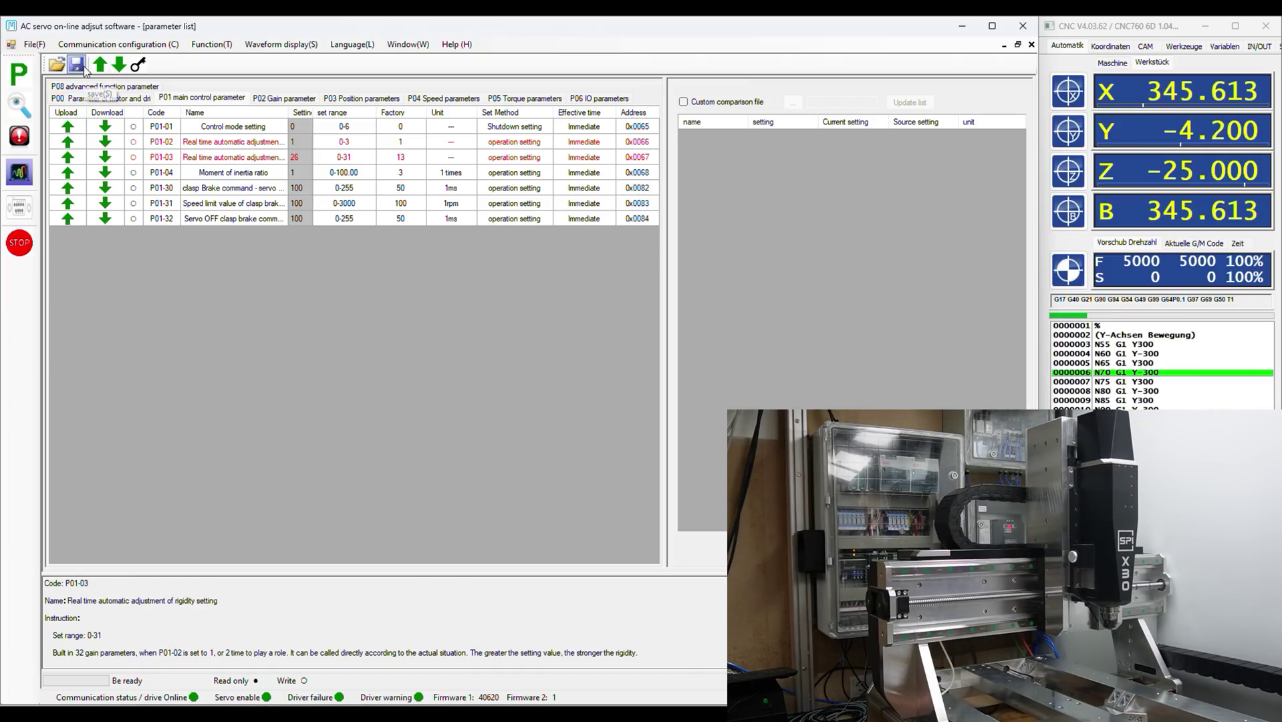
Step: Read the P02 gain parameters from the drive again and compare the follow error on the oscilloscope
left_click(289, 99)
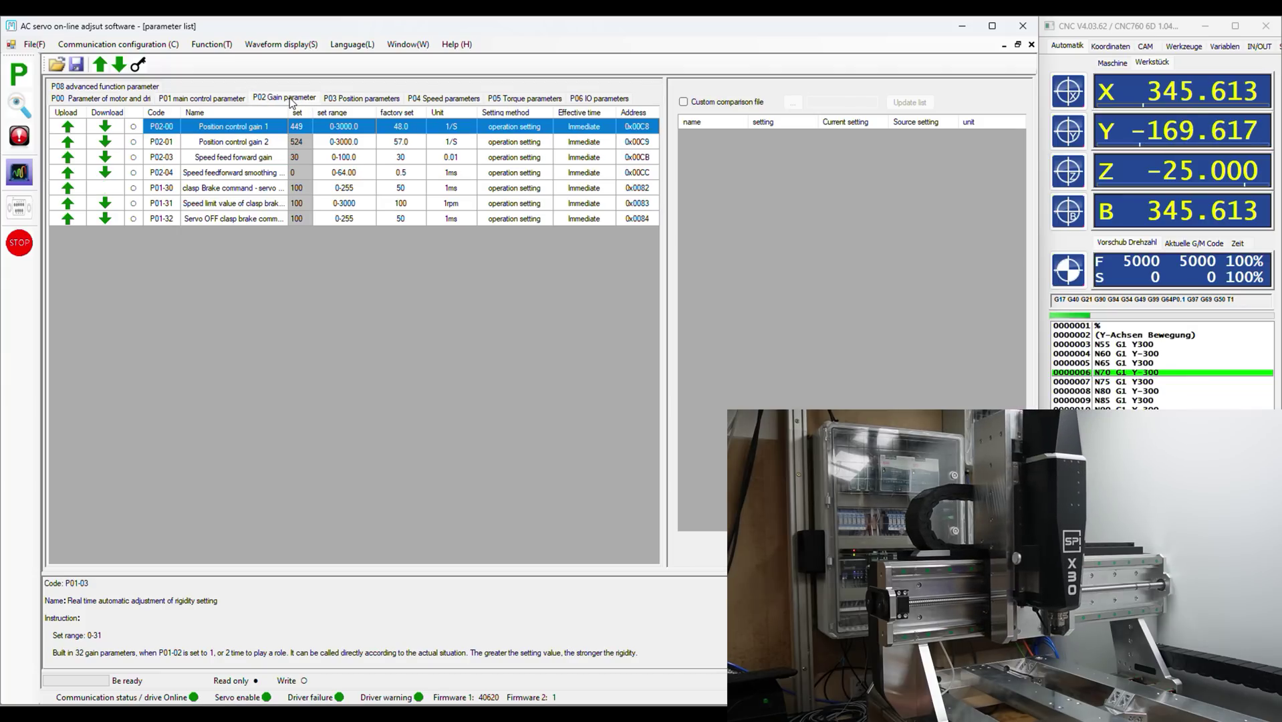
left_click(100, 64)
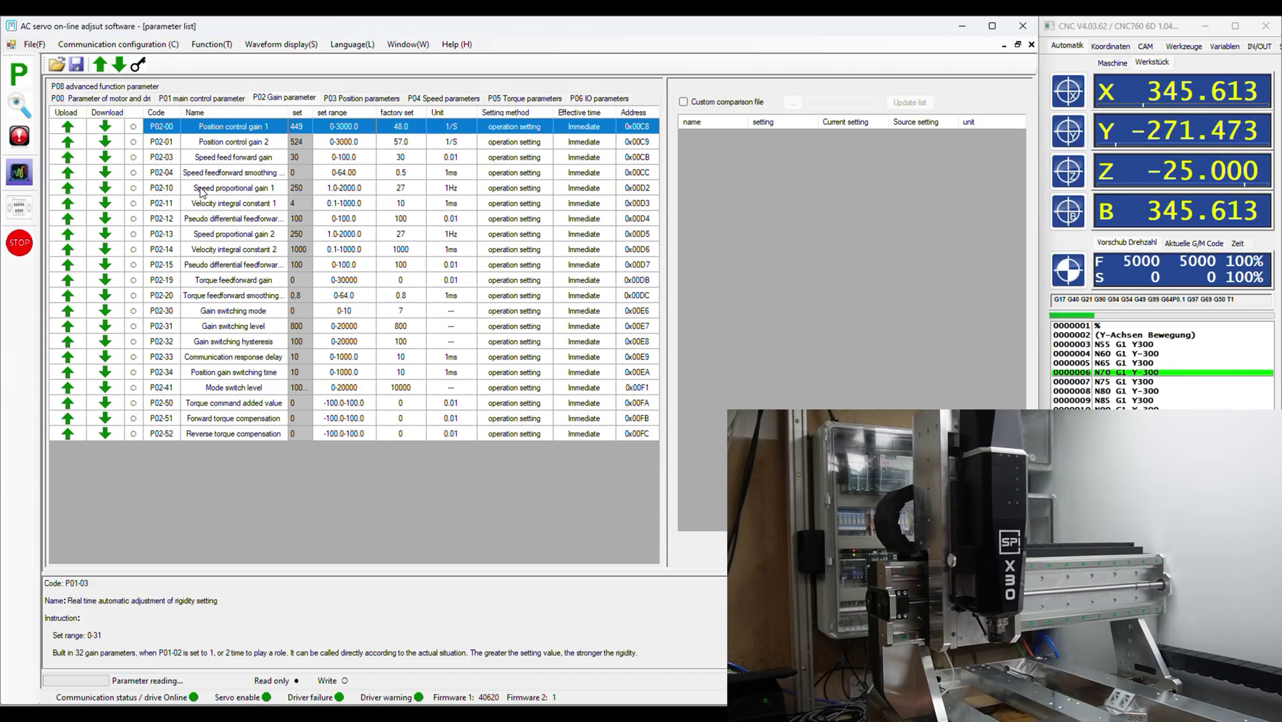
left_click(19, 173)
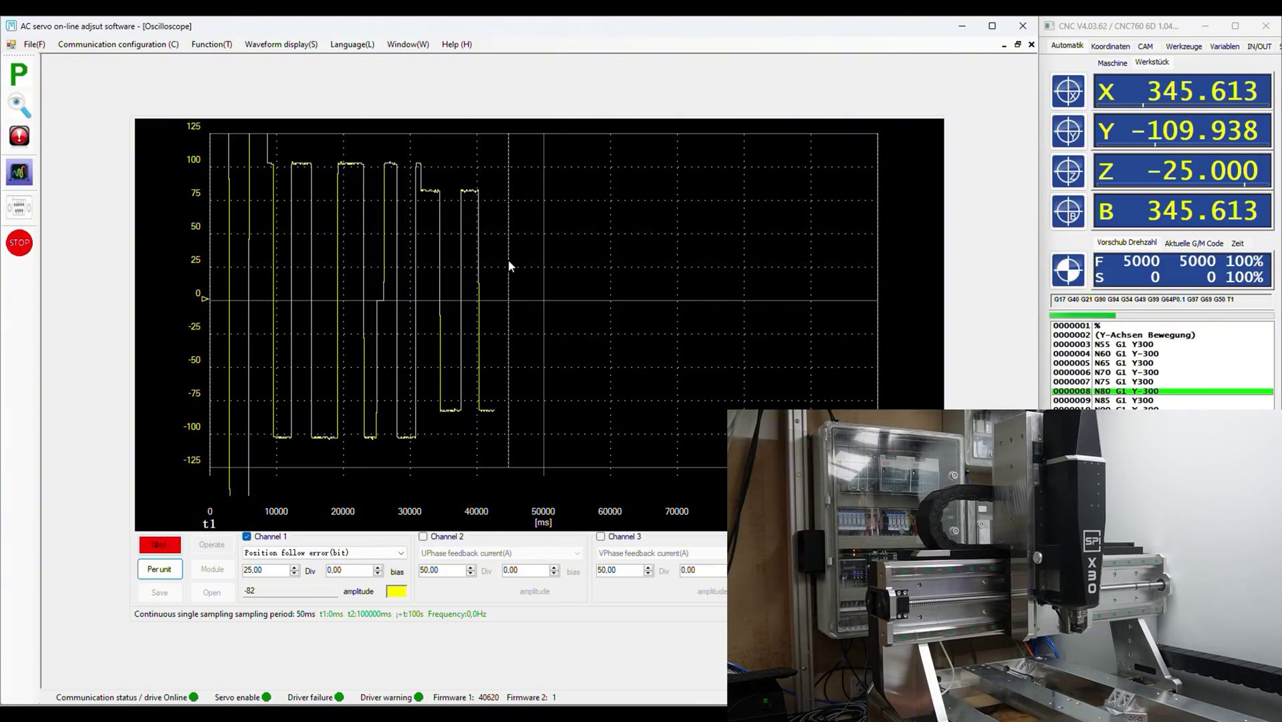
Step: Set the real-time adjustment rigidity P01-03 to 21 in the parameter list and download it to the drive
left_click(19, 75)
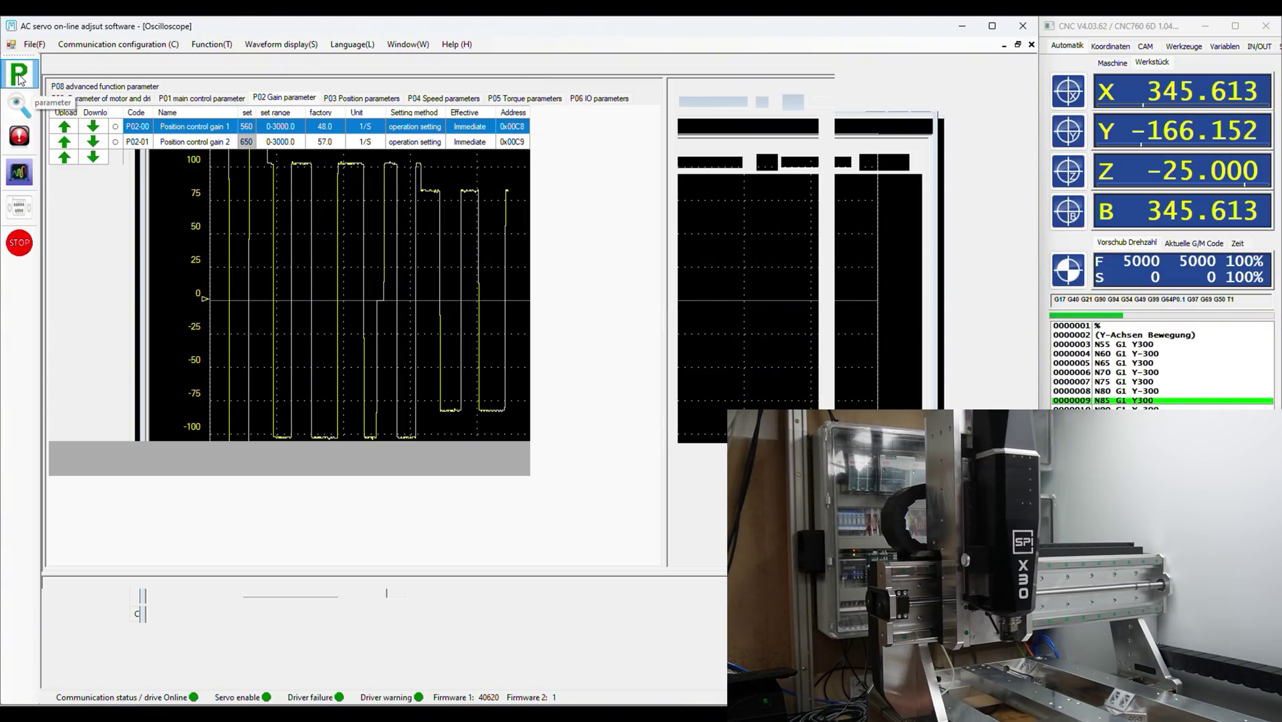
left_click(208, 100)
left_click(302, 159)
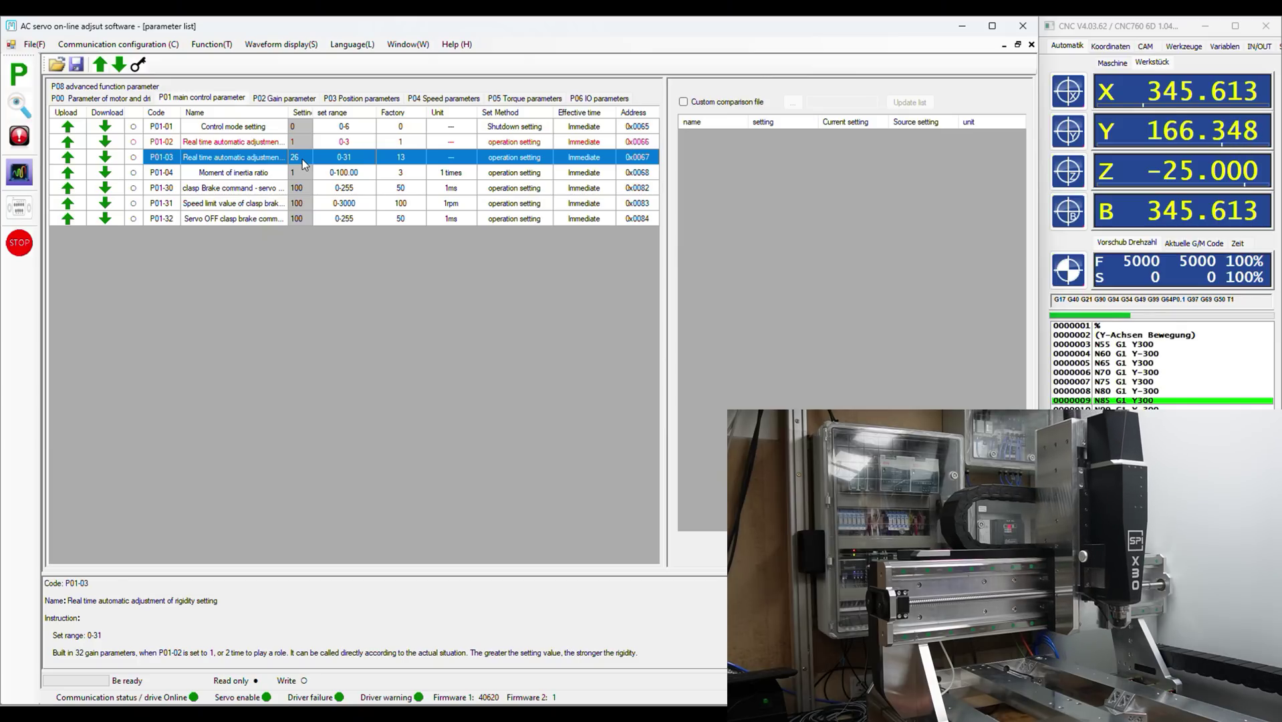
type("21")
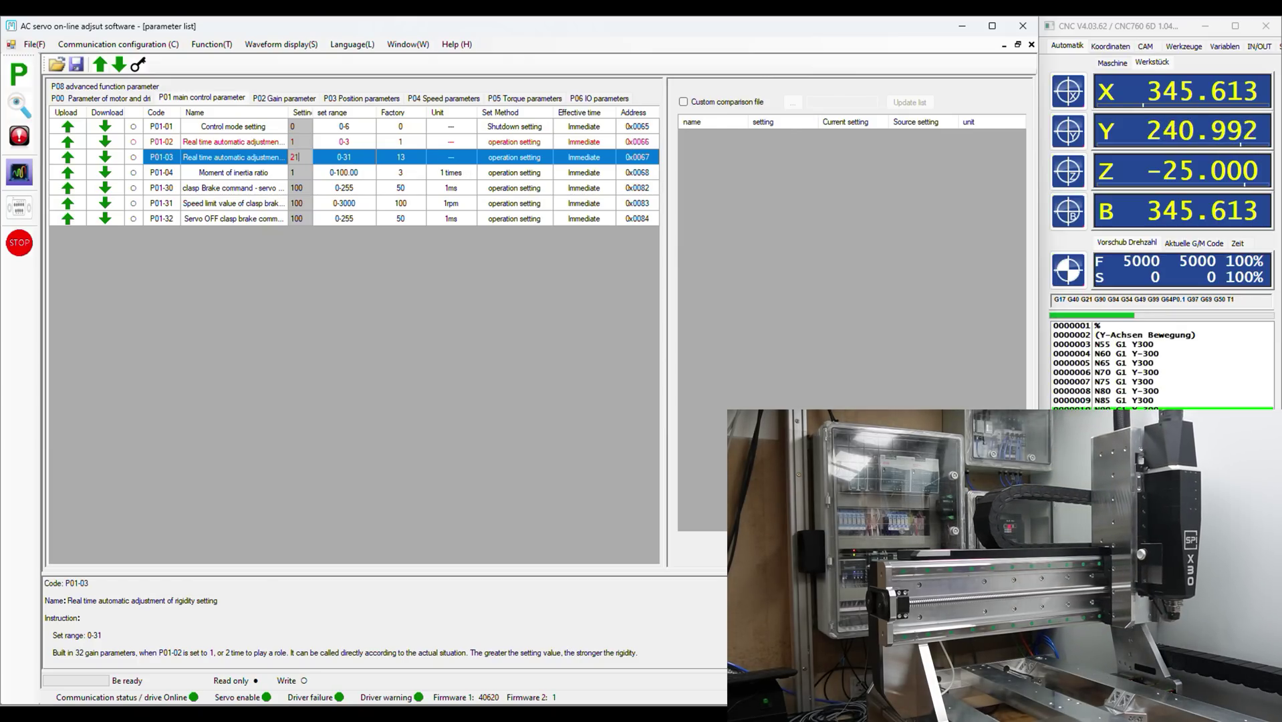
key("Return")
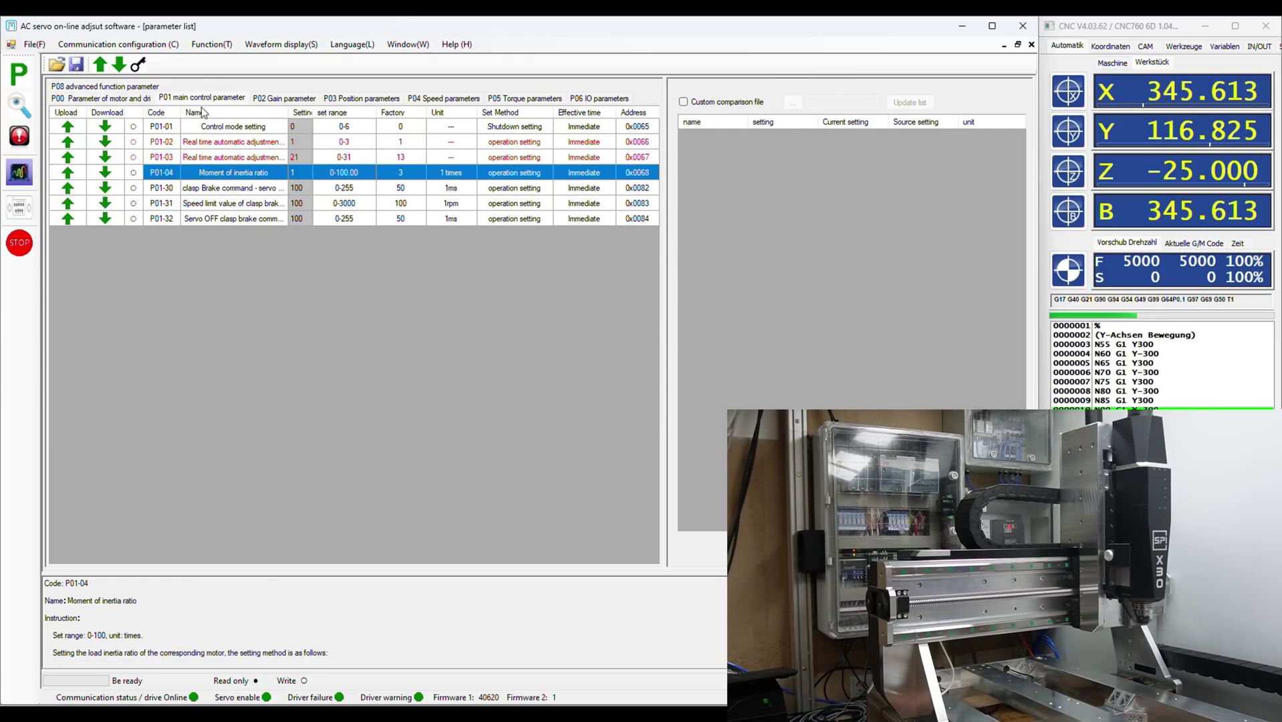
left_click(105, 159)
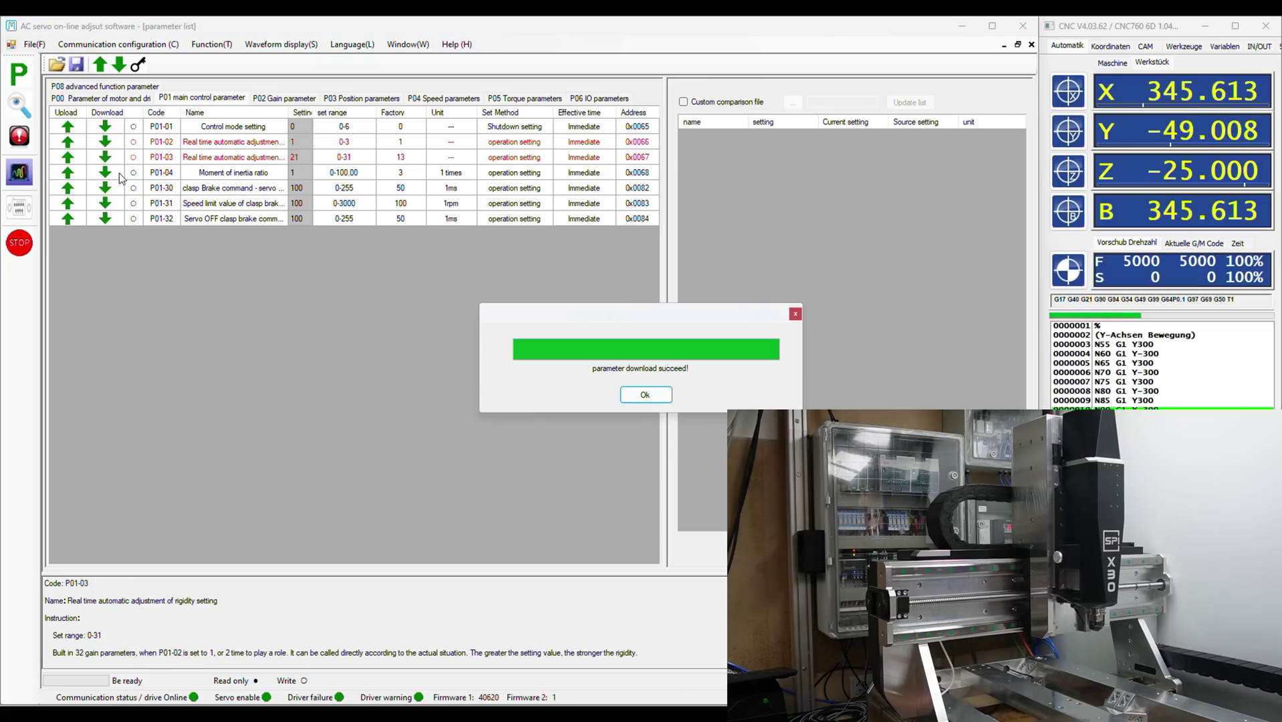
left_click(645, 395)
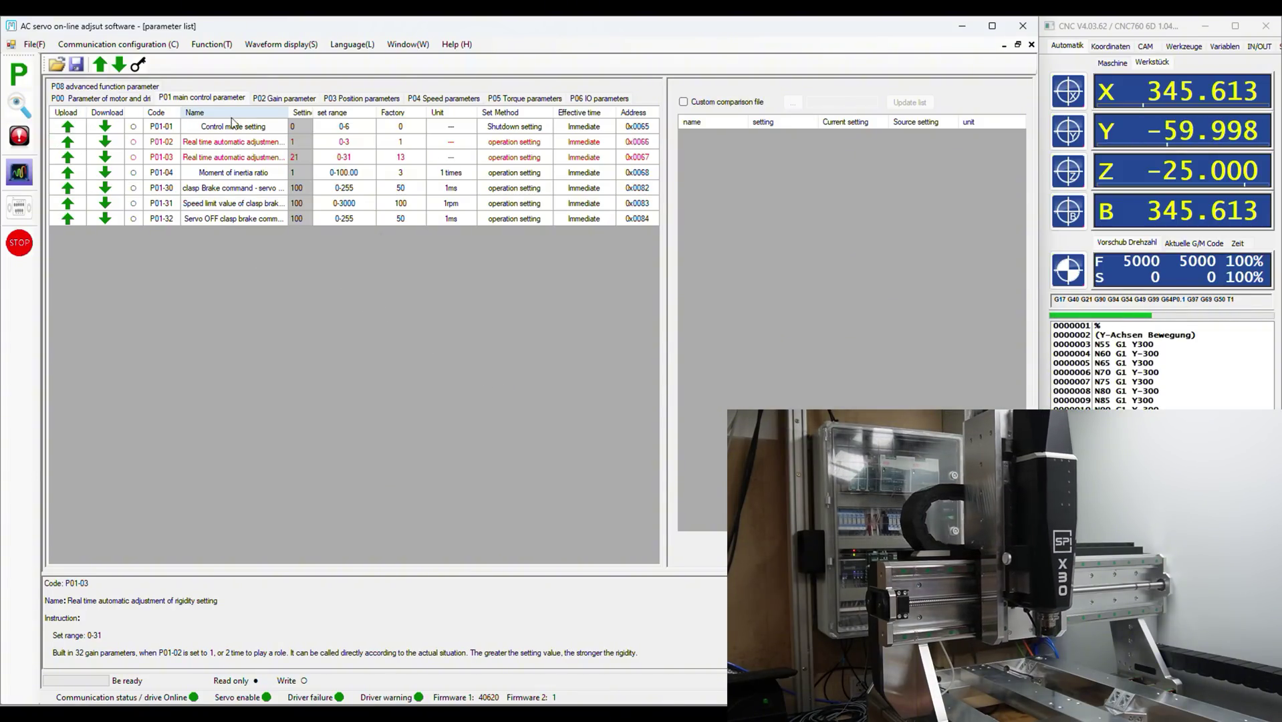
Step: Read the P02 gain parameters from the drive and examine the position follow error on the oscilloscope
left_click(306, 100)
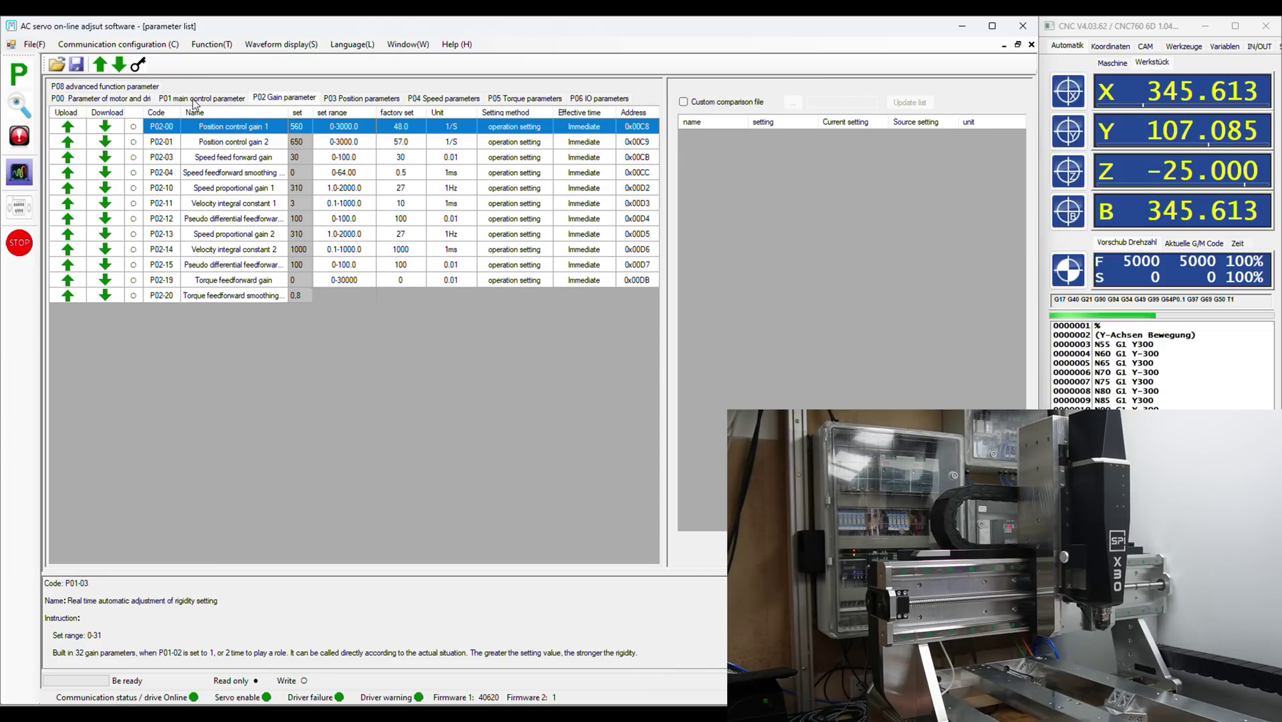
left_click(100, 64)
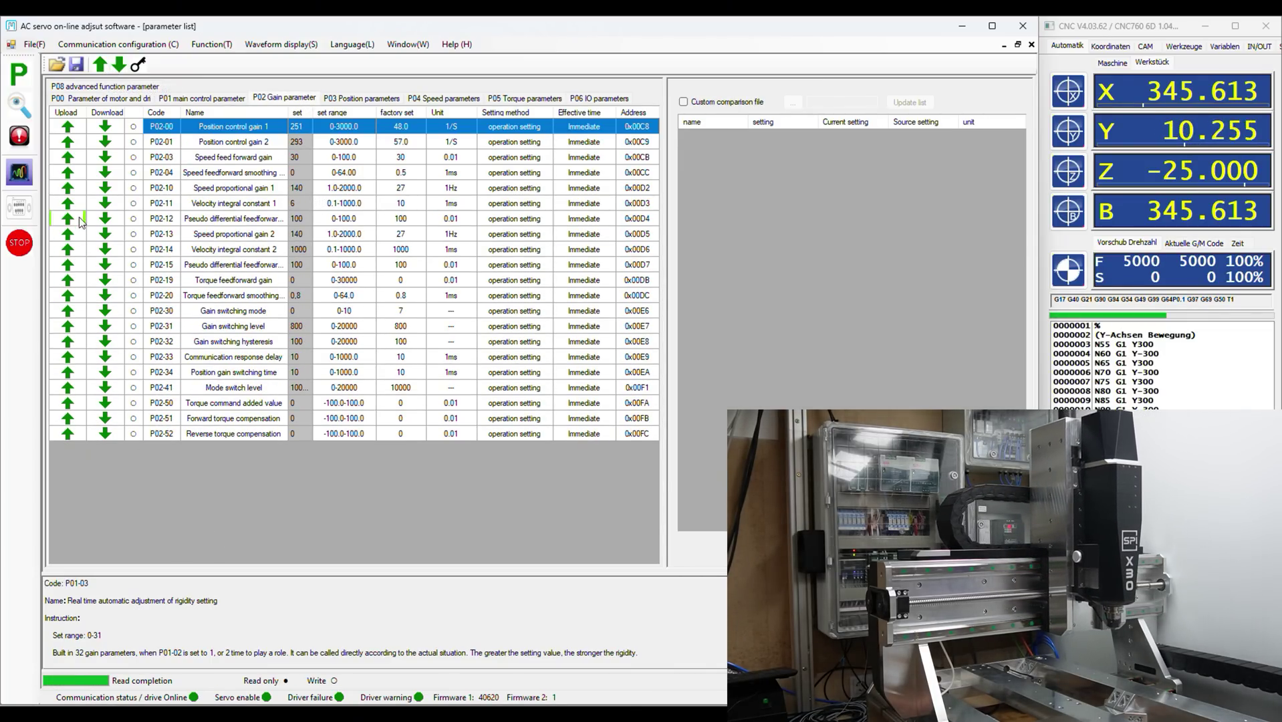
left_click(20, 172)
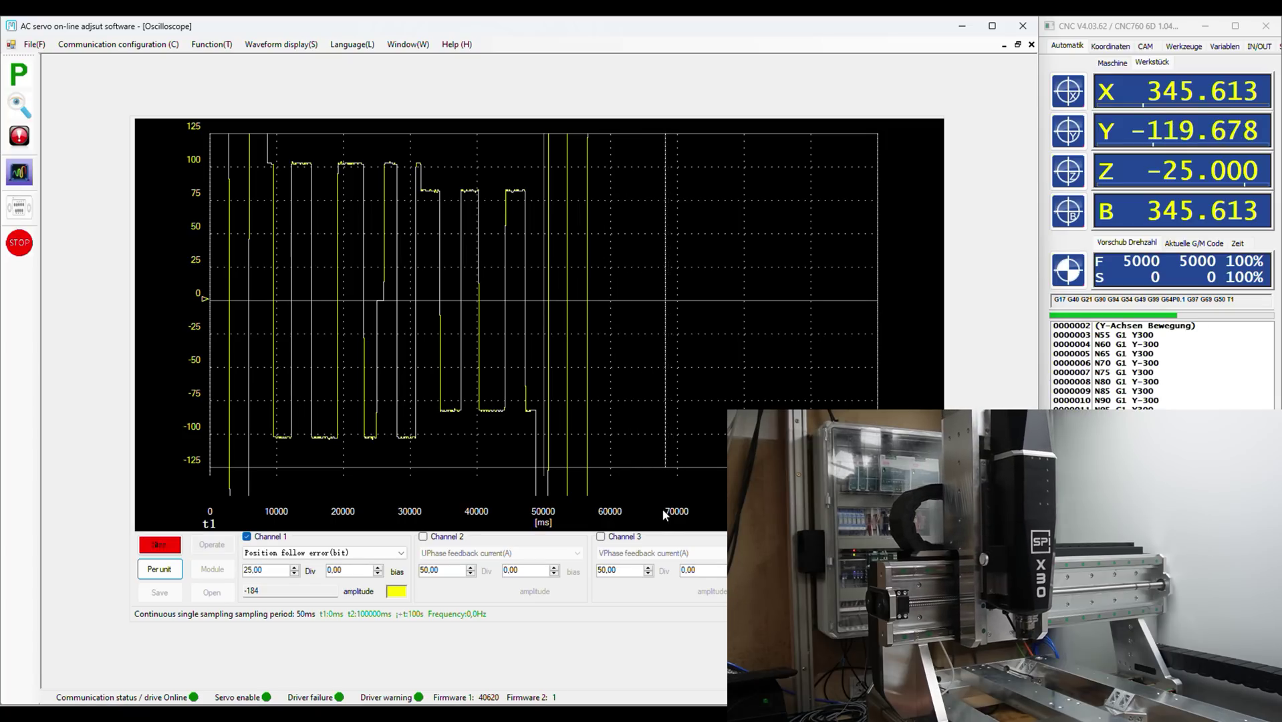
Step: Set the oscilloscope's channel 1 vertical scale to 50 per division
left_click(283, 569)
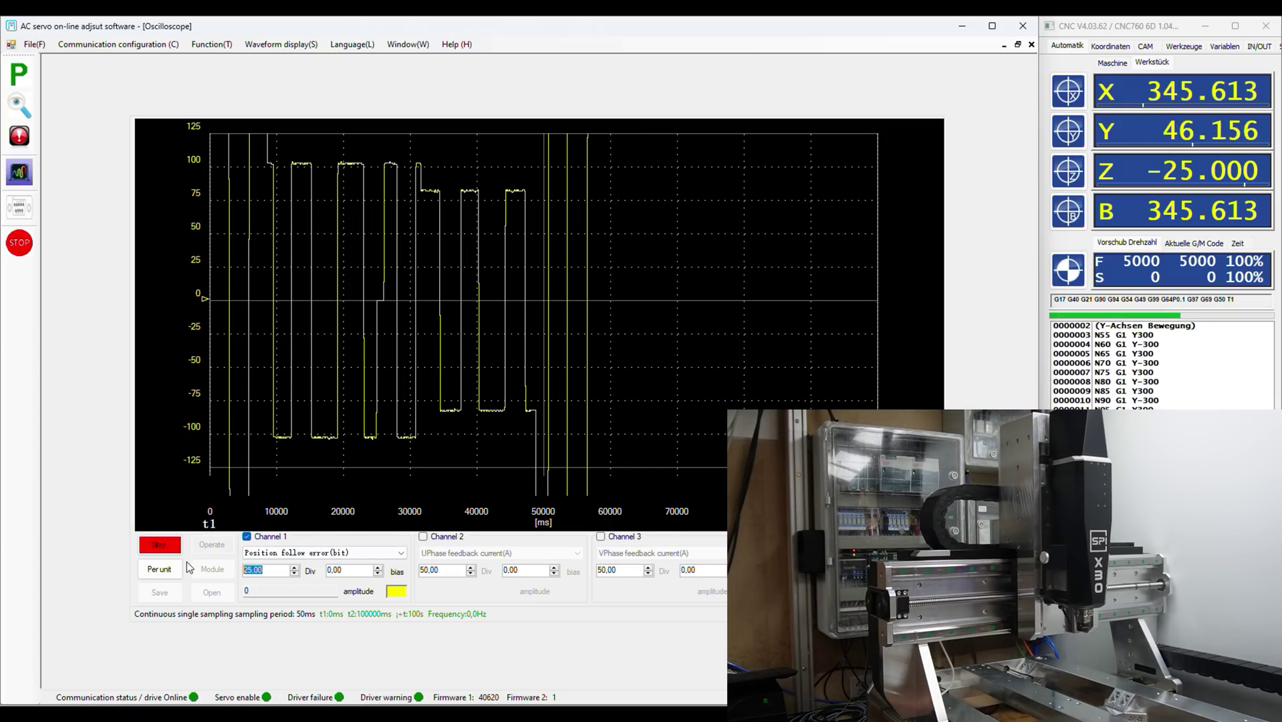
type("50")
key("Return")
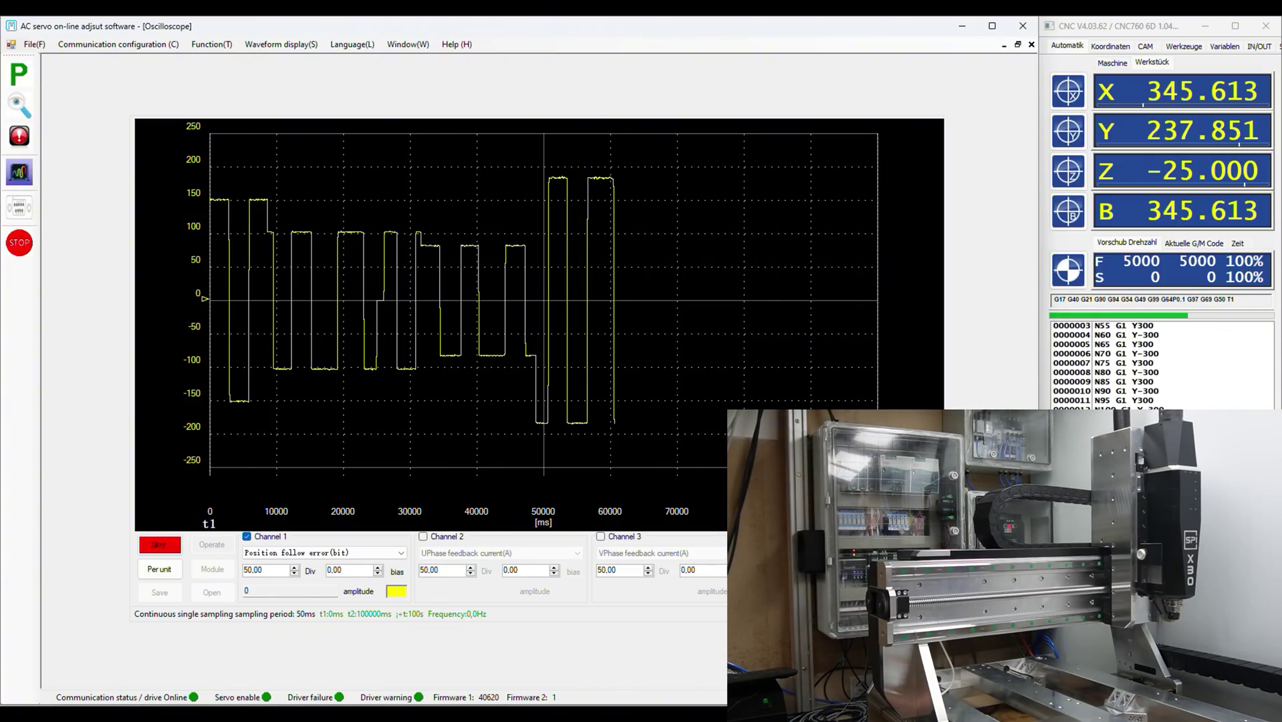
Step: Restart the oscilloscope recording and run the Y-axis movement program again in the CNC control window
key("alt+Tab")
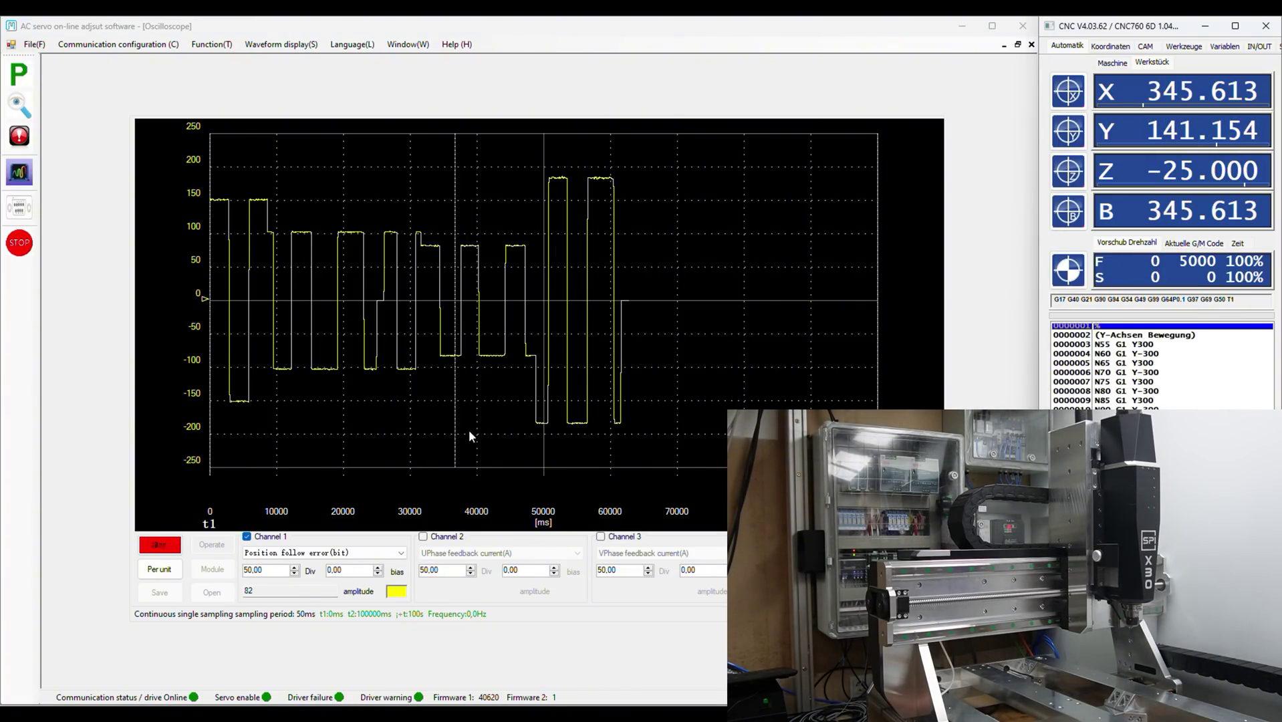
left_click(158, 548)
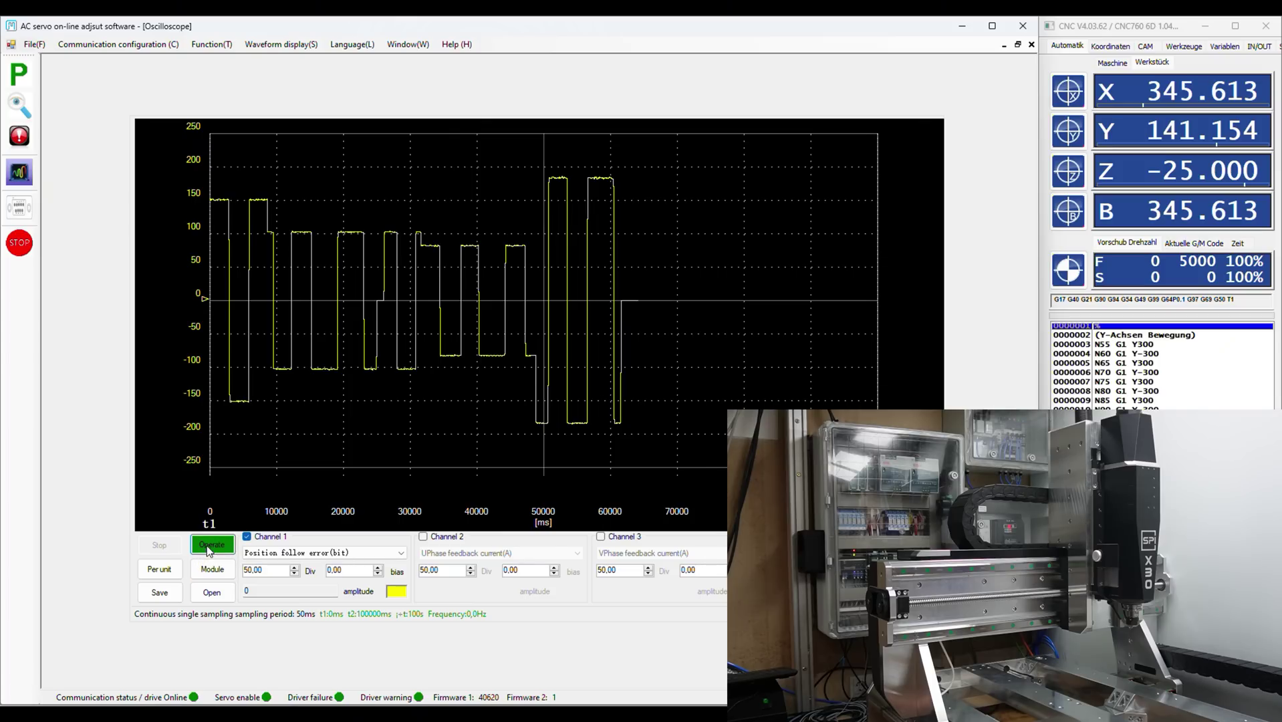
left_click(212, 545)
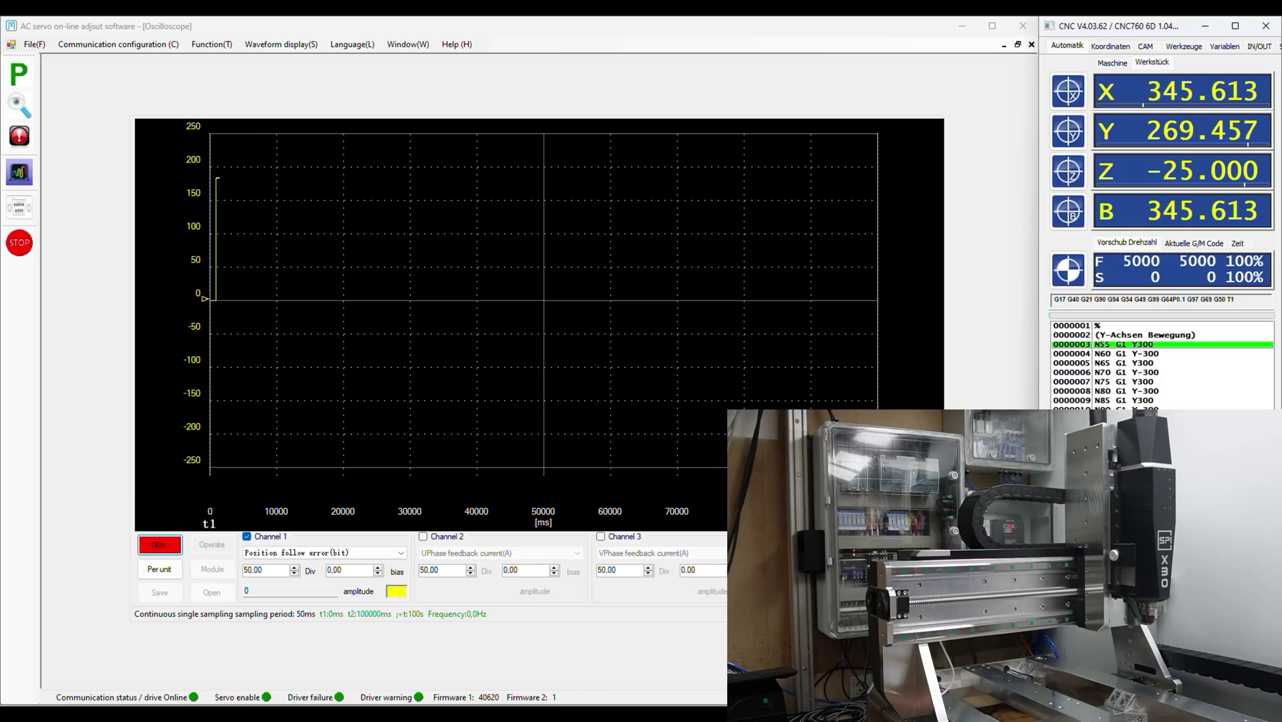
Step: Set the speed feed forward gain P02-03 to 50, download it to the drive and check the follow error on the oscilloscope
left_click(20, 78)
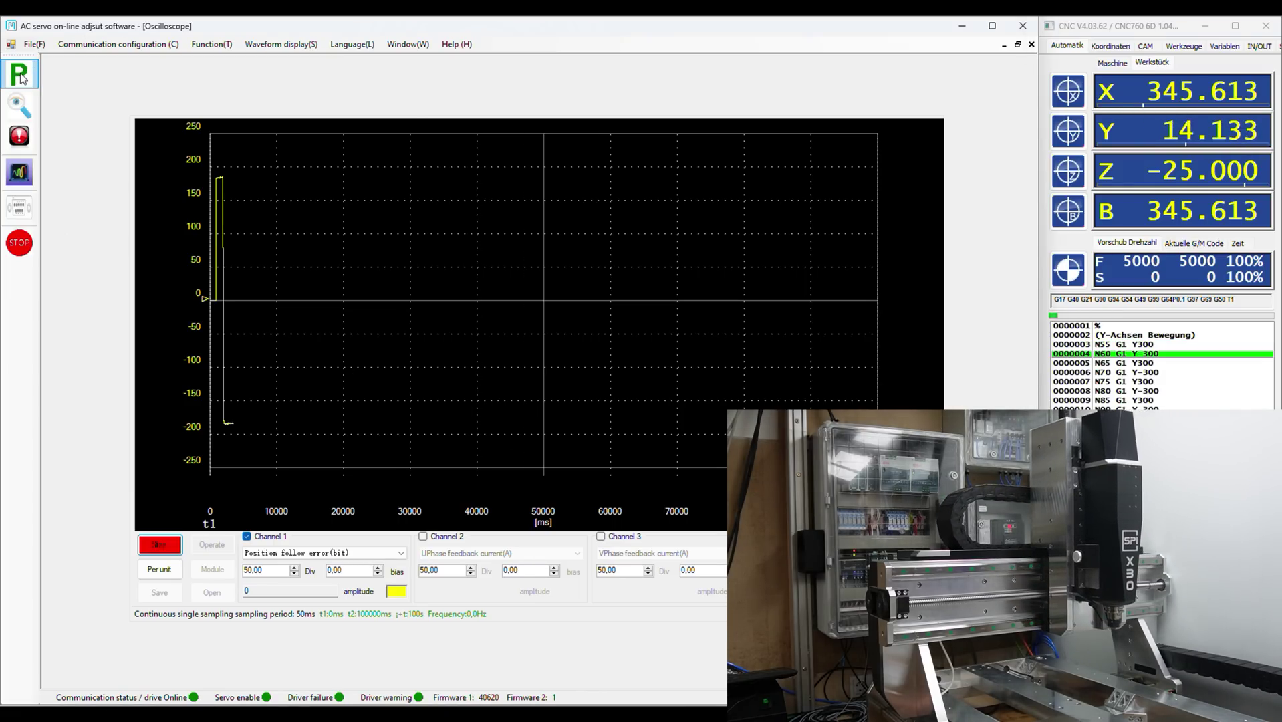
left_click(20, 77)
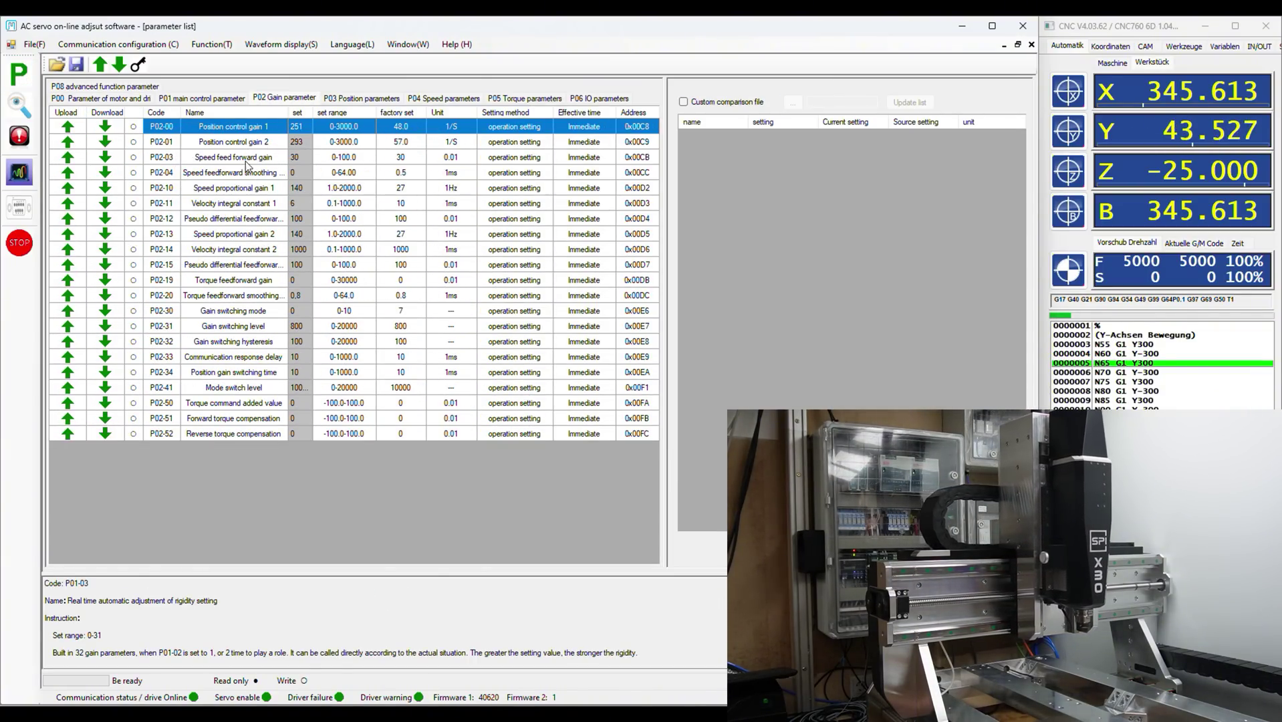
left_click(294, 157)
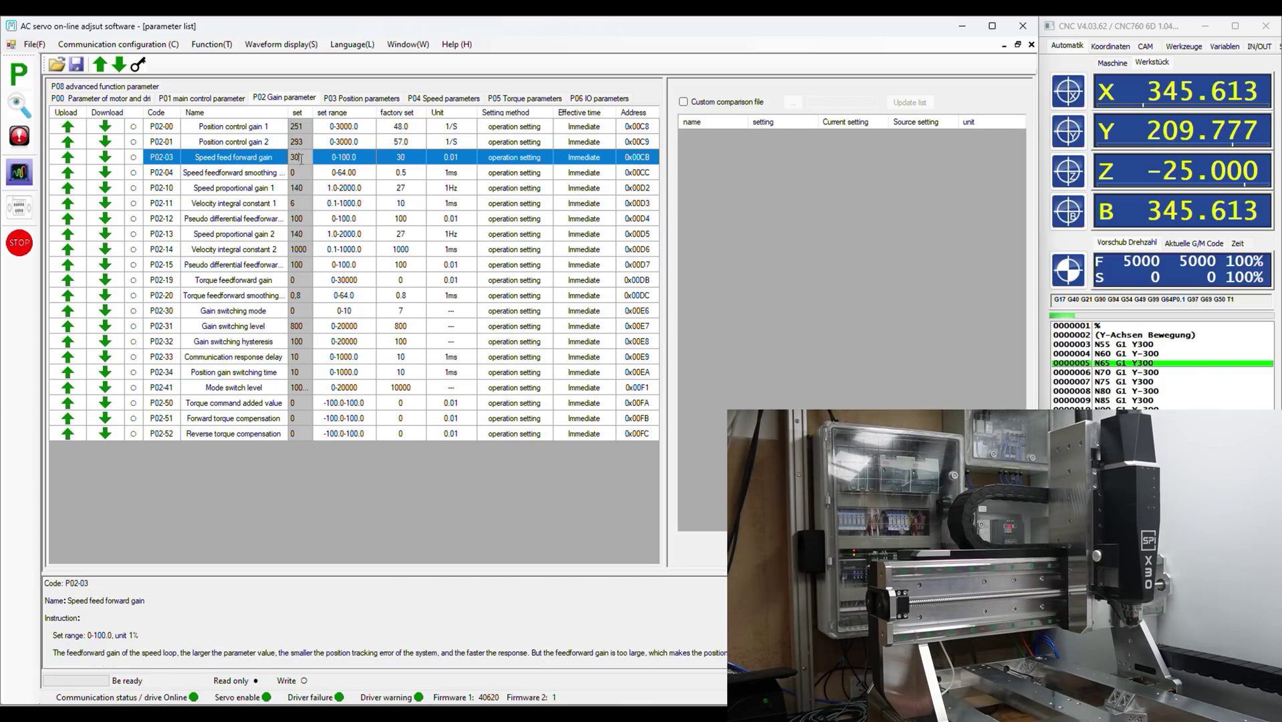
type("50")
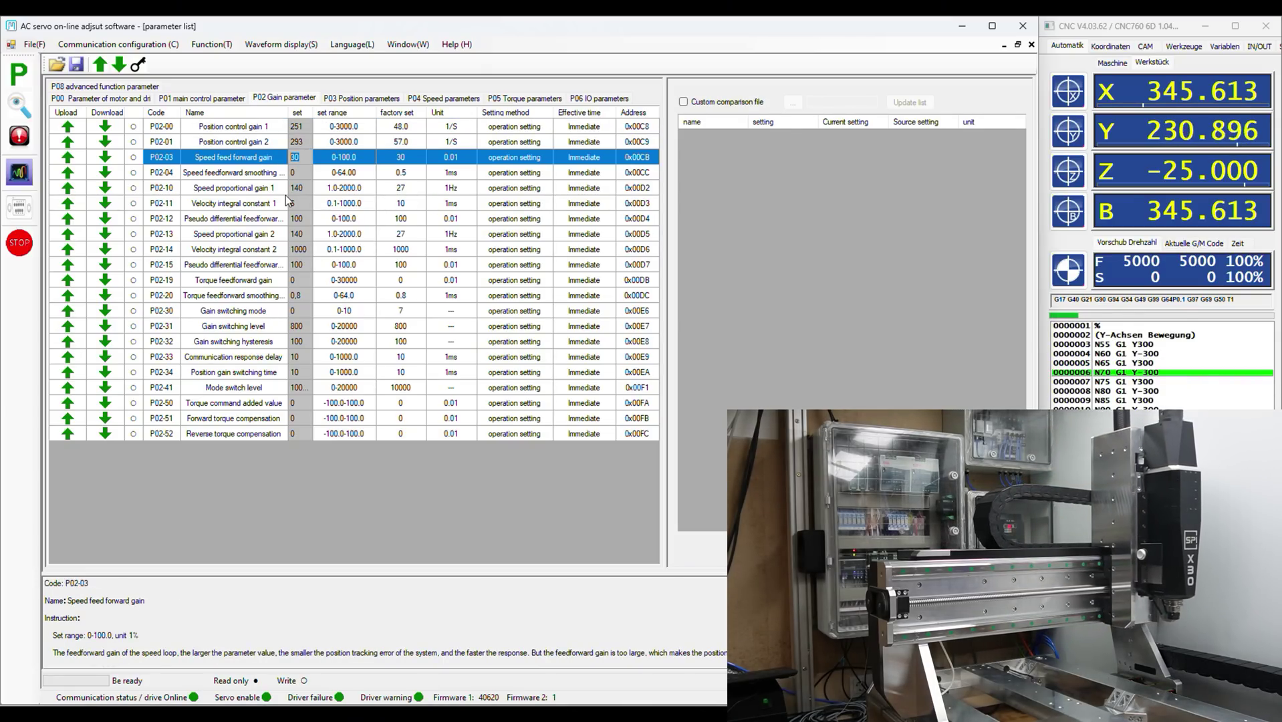
left_click(105, 160)
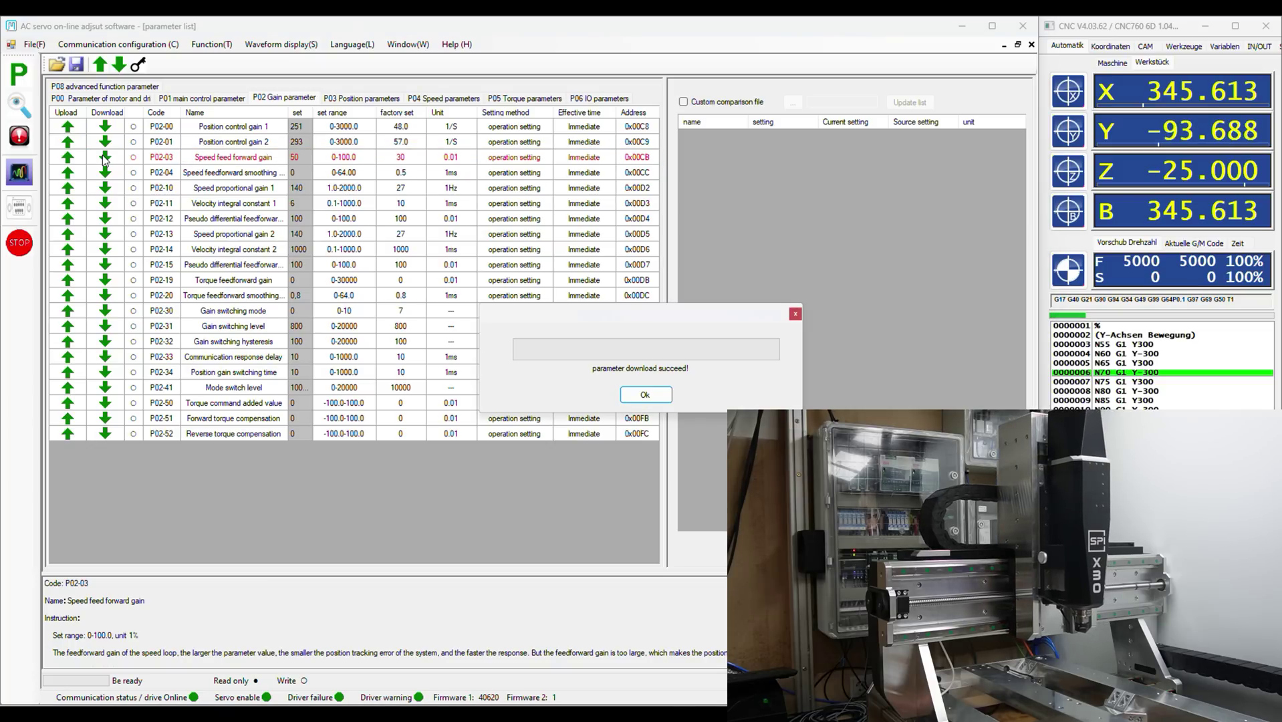
left_click(645, 395)
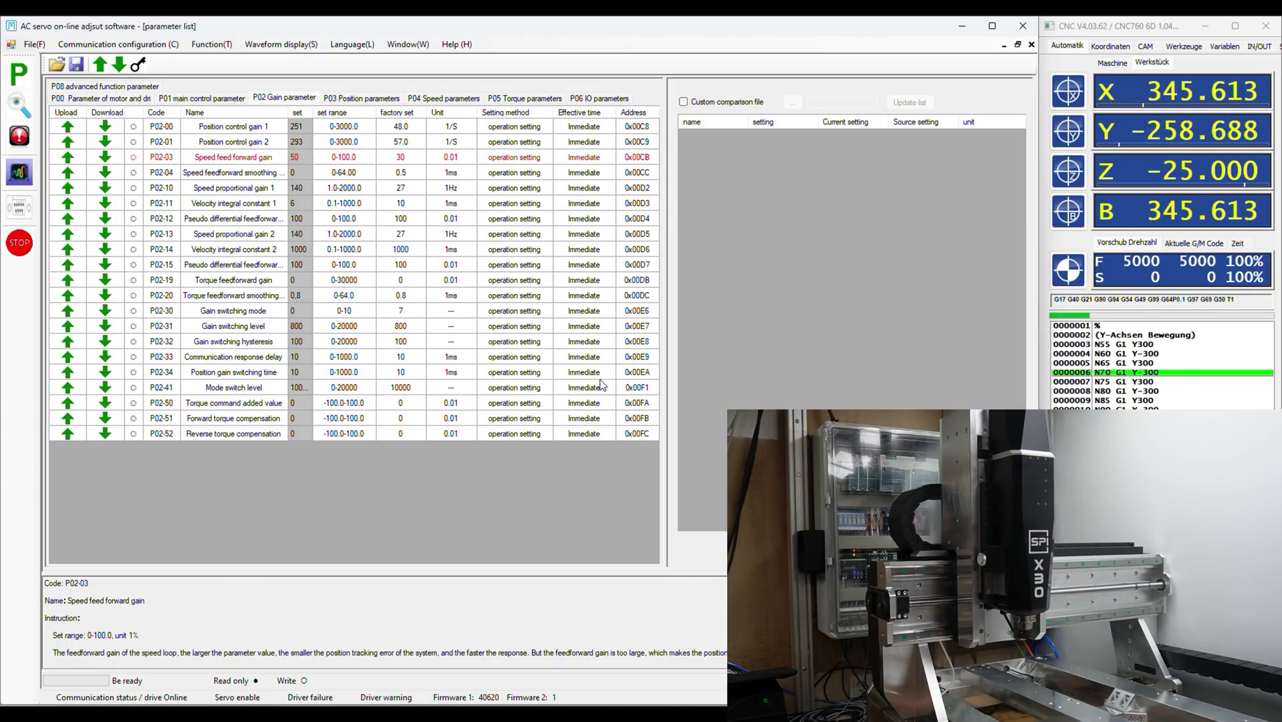
left_click(19, 173)
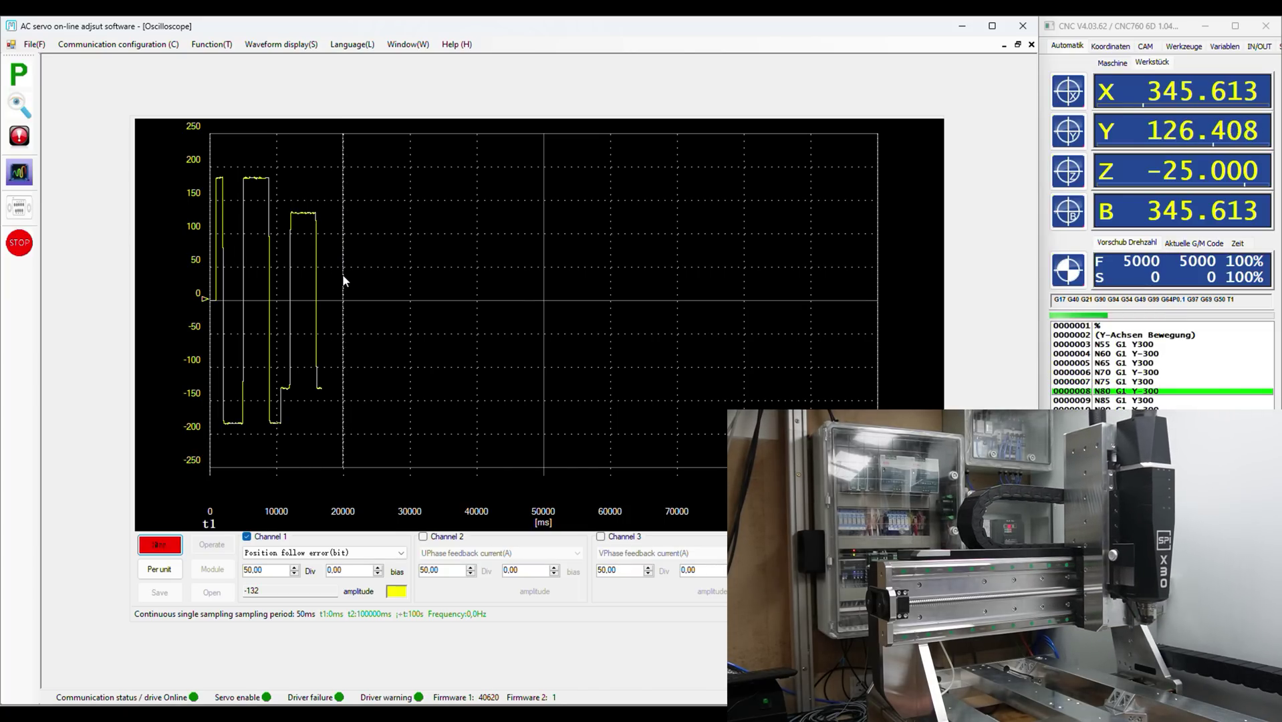
Step: Set the speed feed forward gain P02-03 to 75 and download it to the drive
left_click(19, 74)
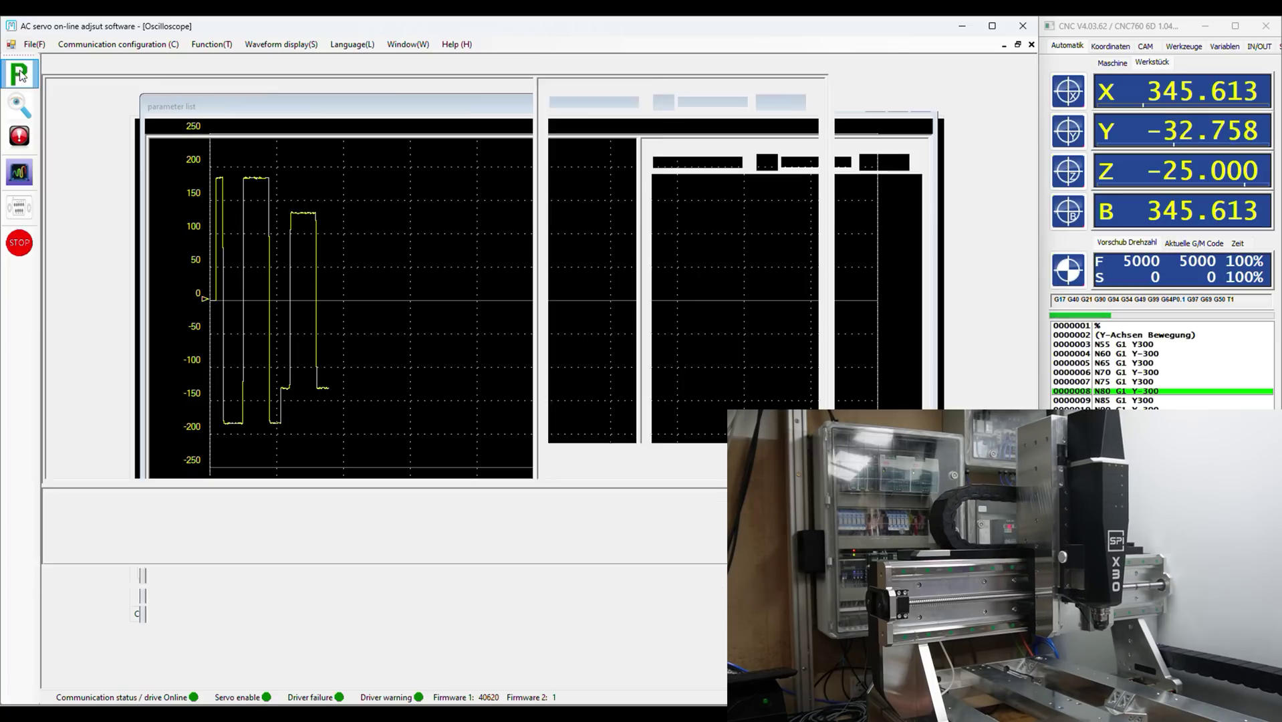
left_click(303, 162)
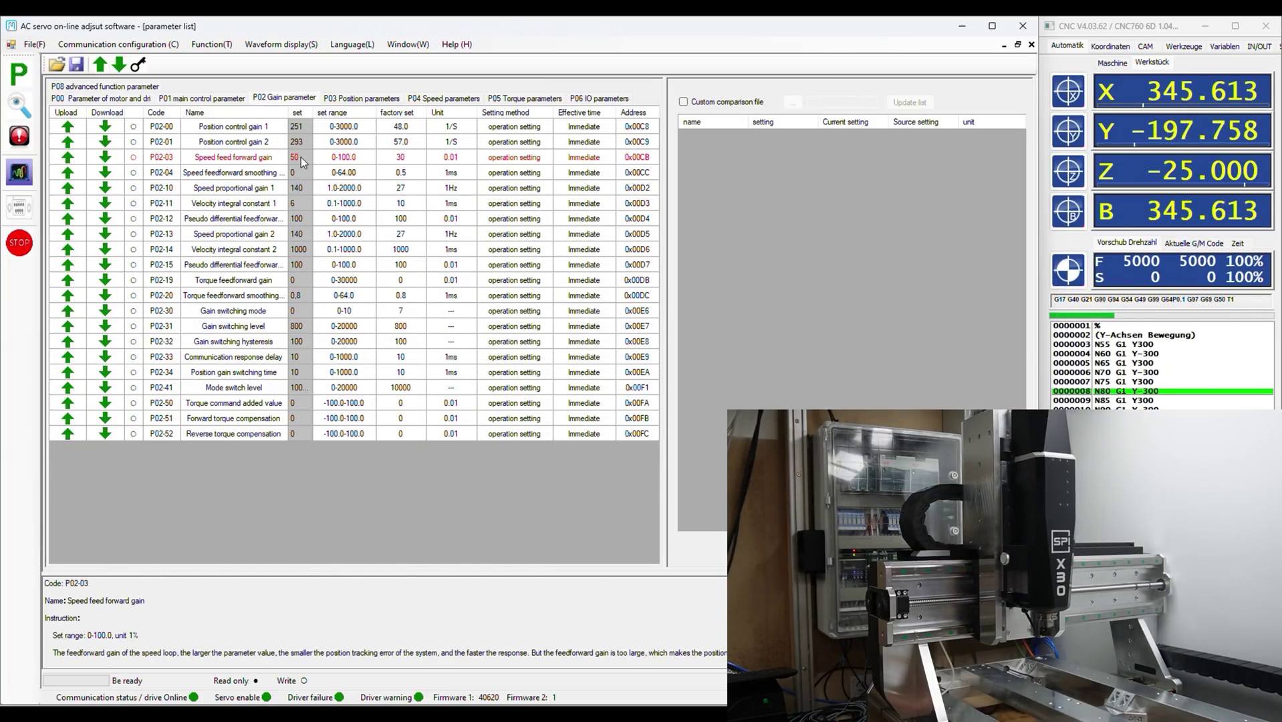
left_click(302, 162)
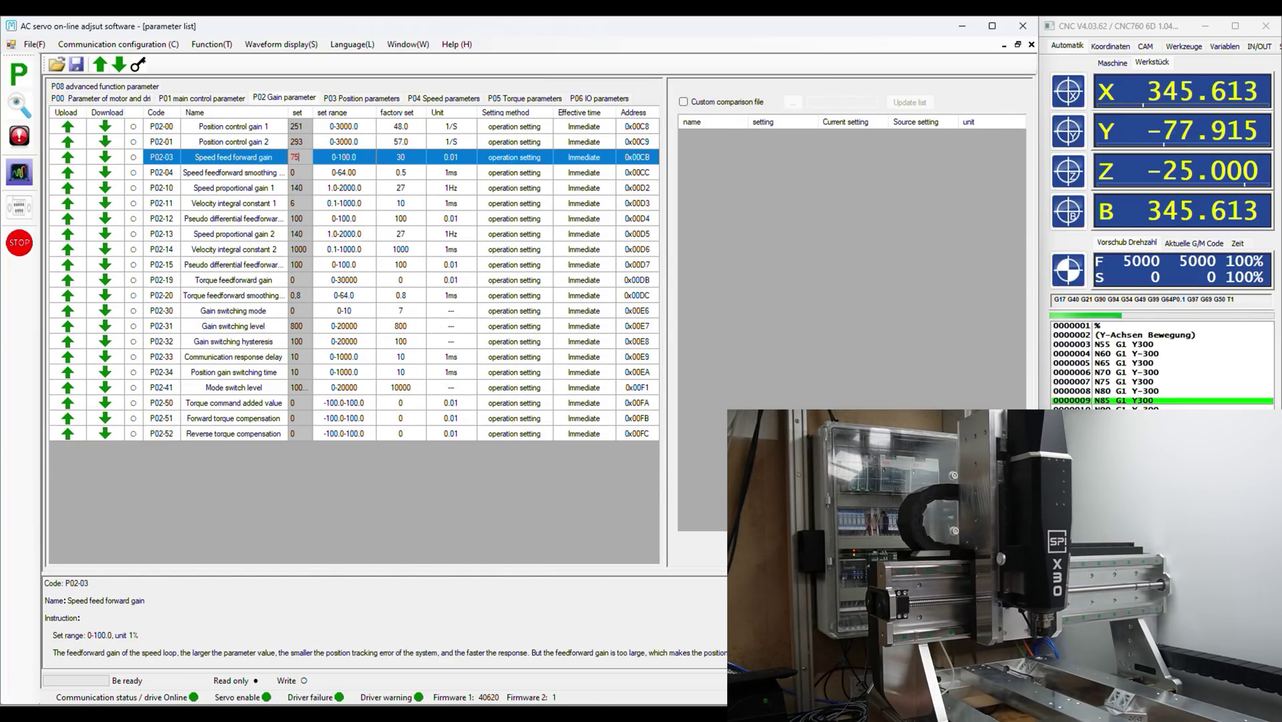
left_click(103, 160)
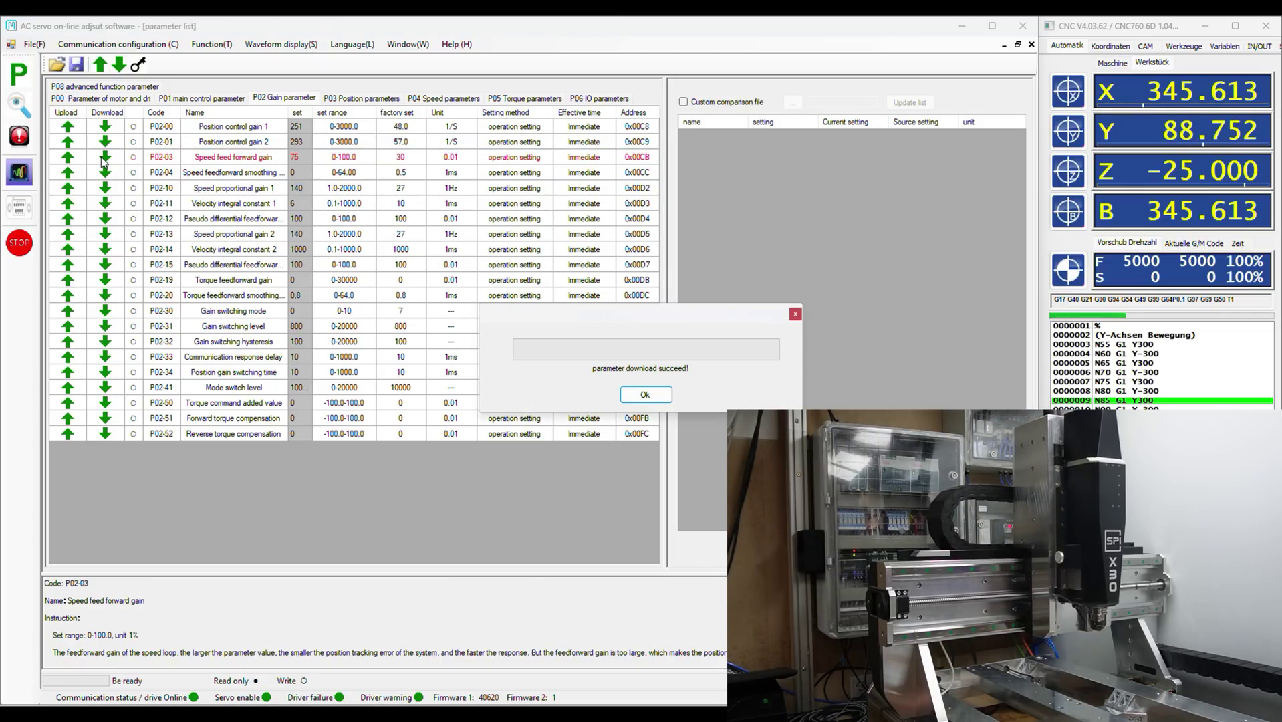
left_click(646, 395)
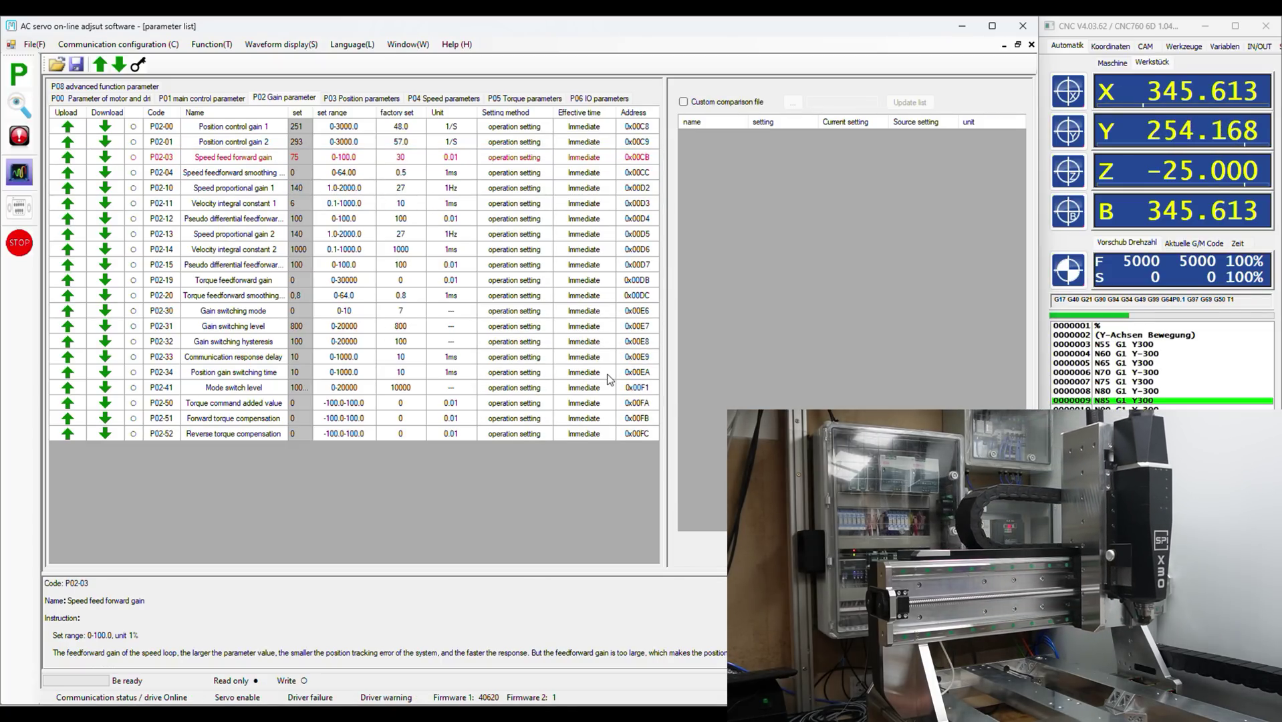
Step: Return to the oscilloscope and set channel 1's vertical scale to 20 per division
left_click(20, 176)
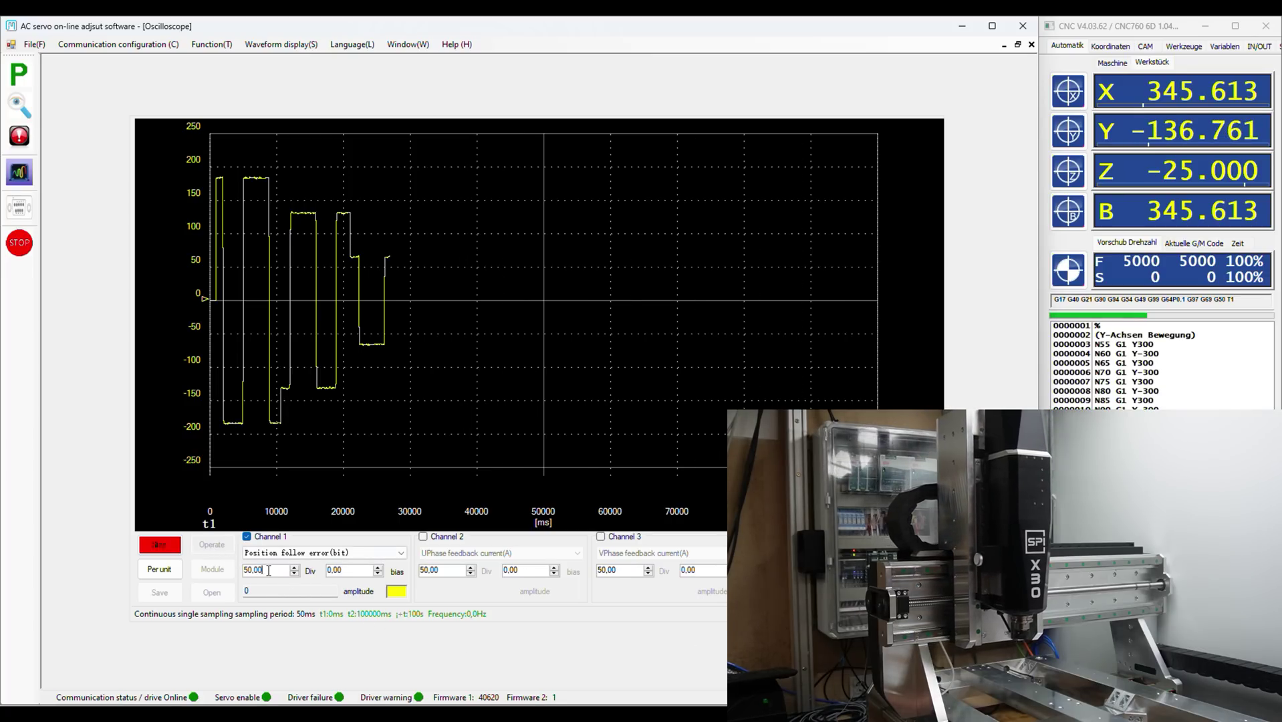
type("20")
key("Return")
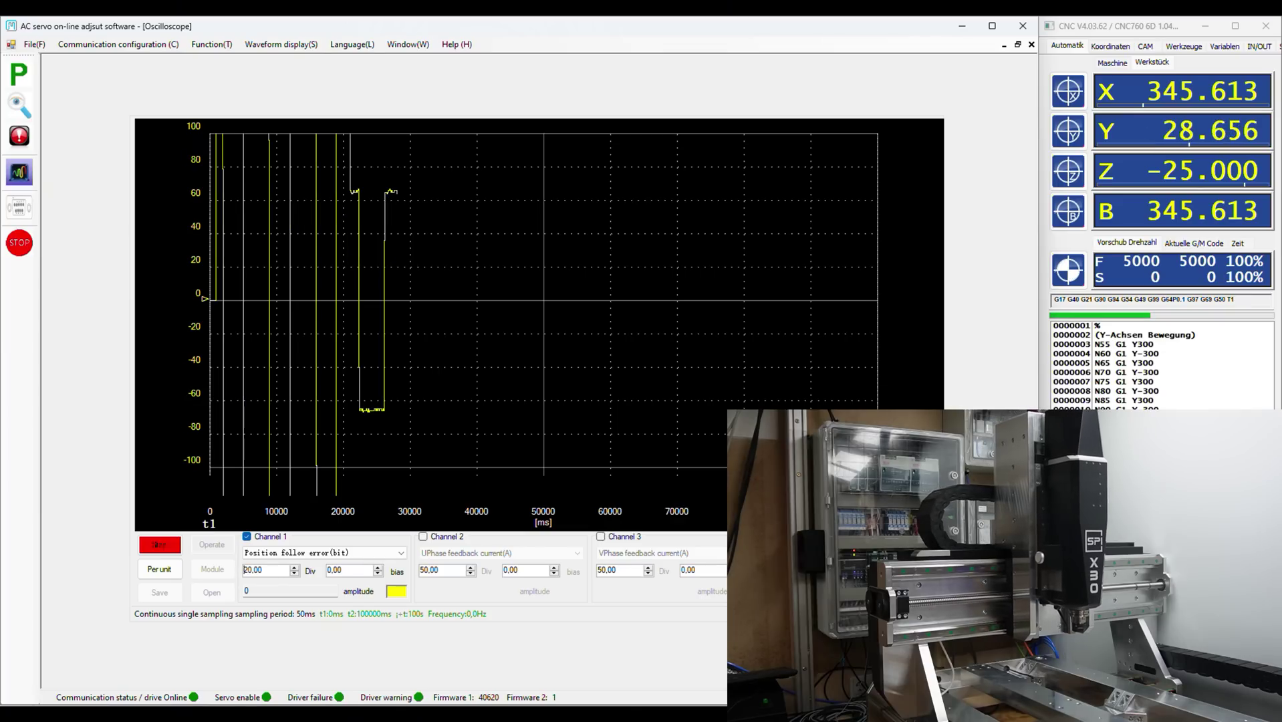
Step: Set the speed feed forward gain P02-03 to 85, download it to the drive and check the follow error on the oscilloscope
left_click(20, 72)
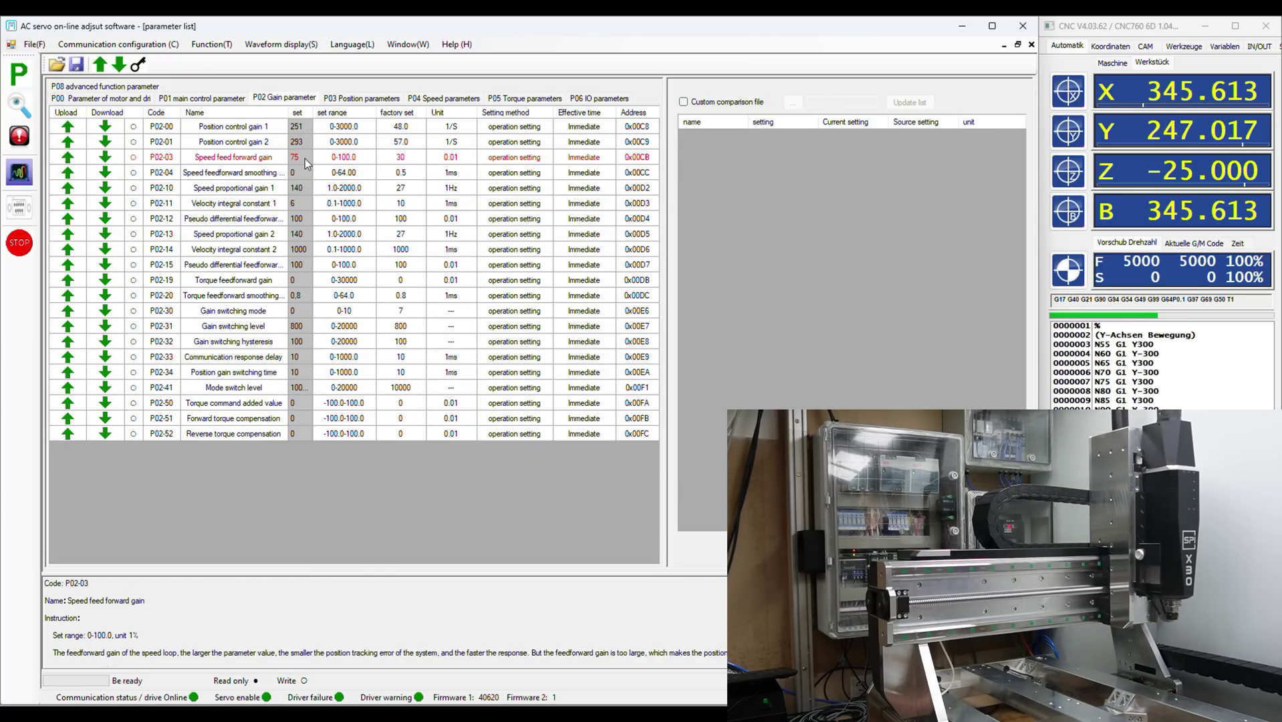
left_click(305, 158)
left_click(298, 160)
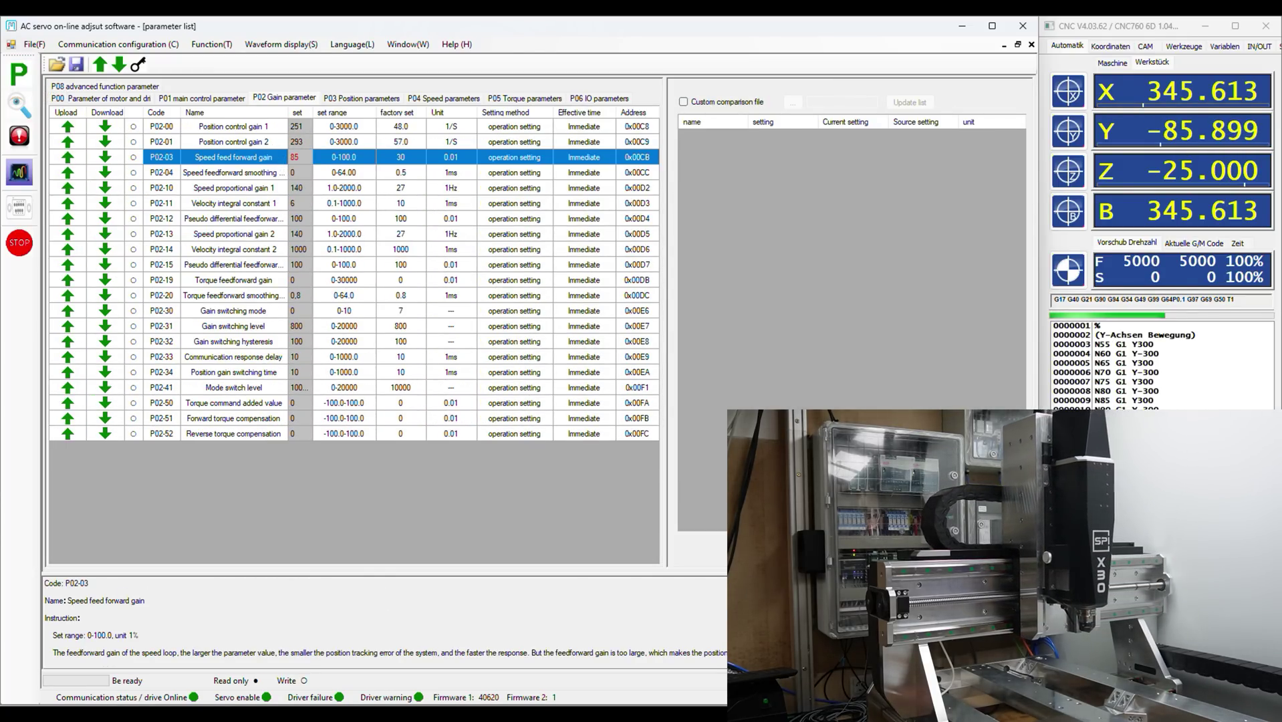
type("85")
left_click(105, 163)
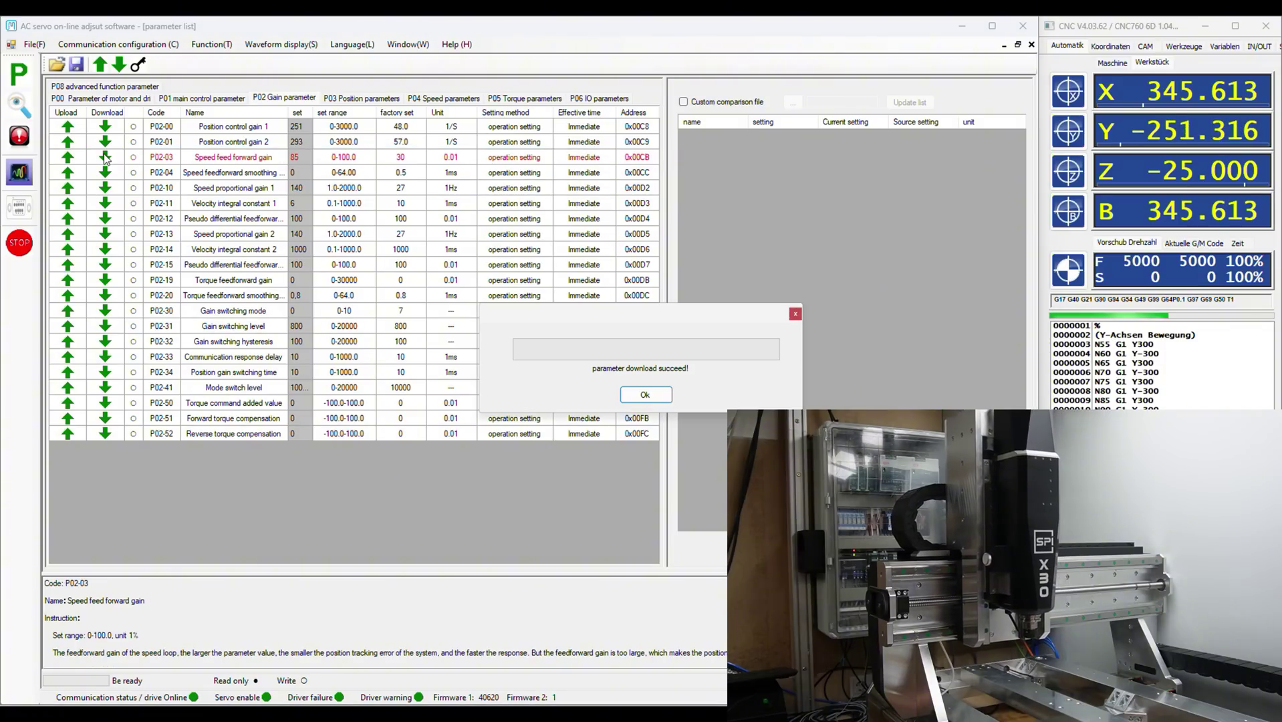
left_click(644, 395)
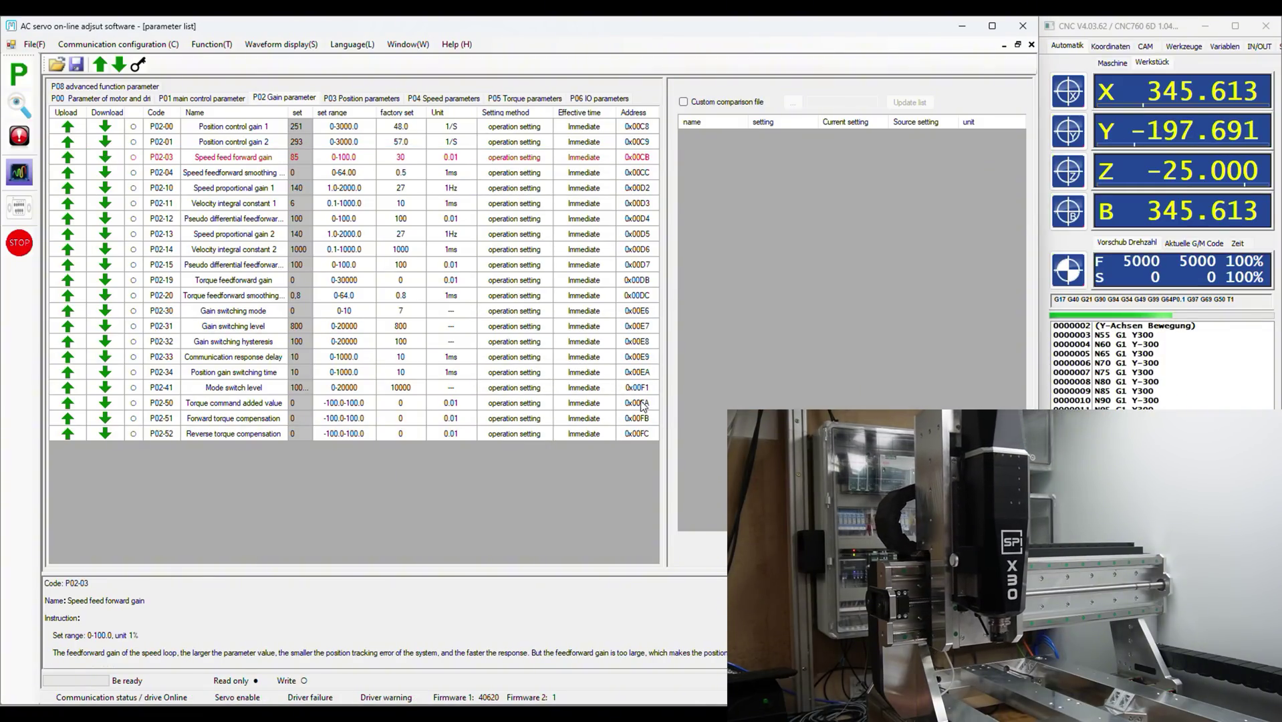
left_click(19, 172)
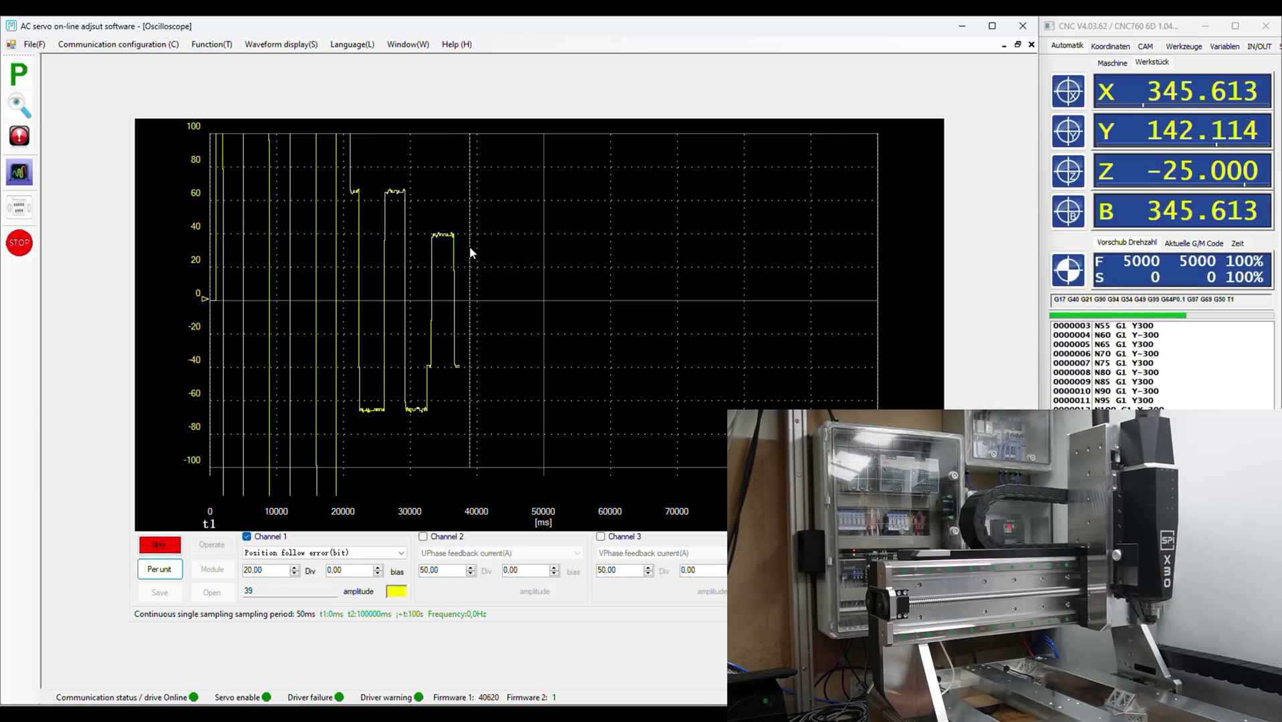
Step: Set the speed feed forward gain P02-03 to 90 and download it to the drive
left_click(20, 76)
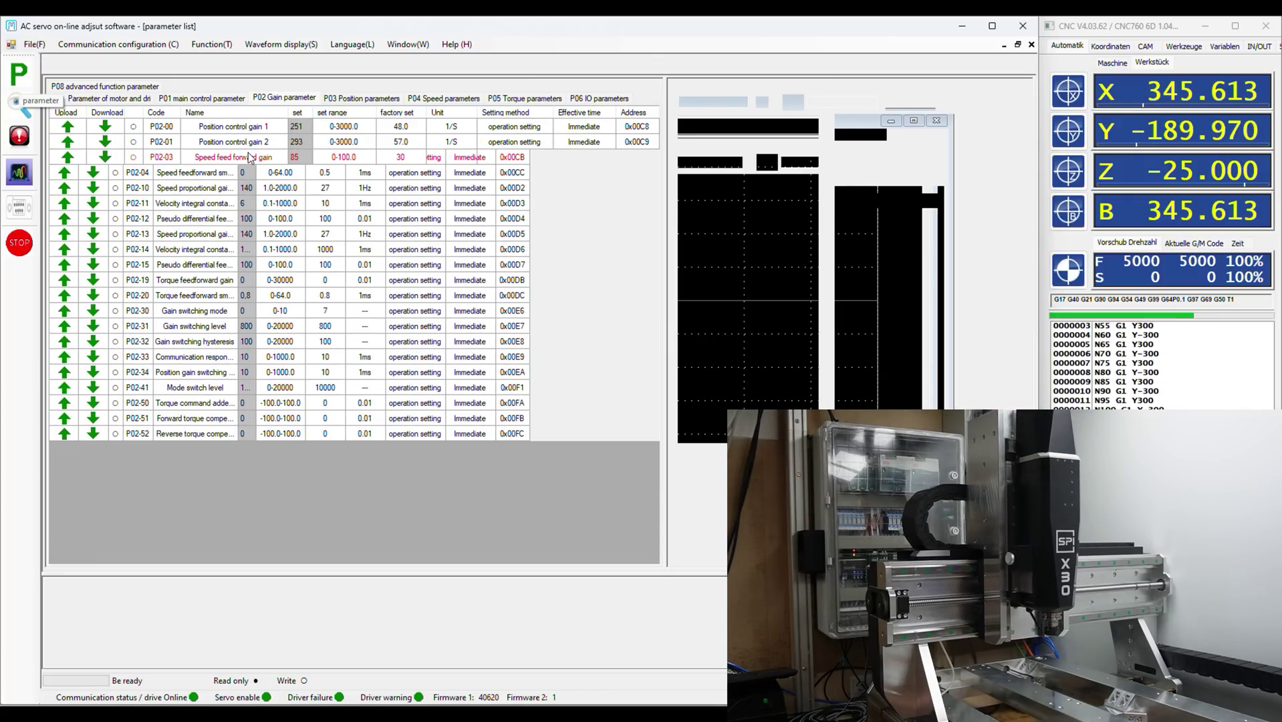
left_click(301, 159)
left_click(301, 159)
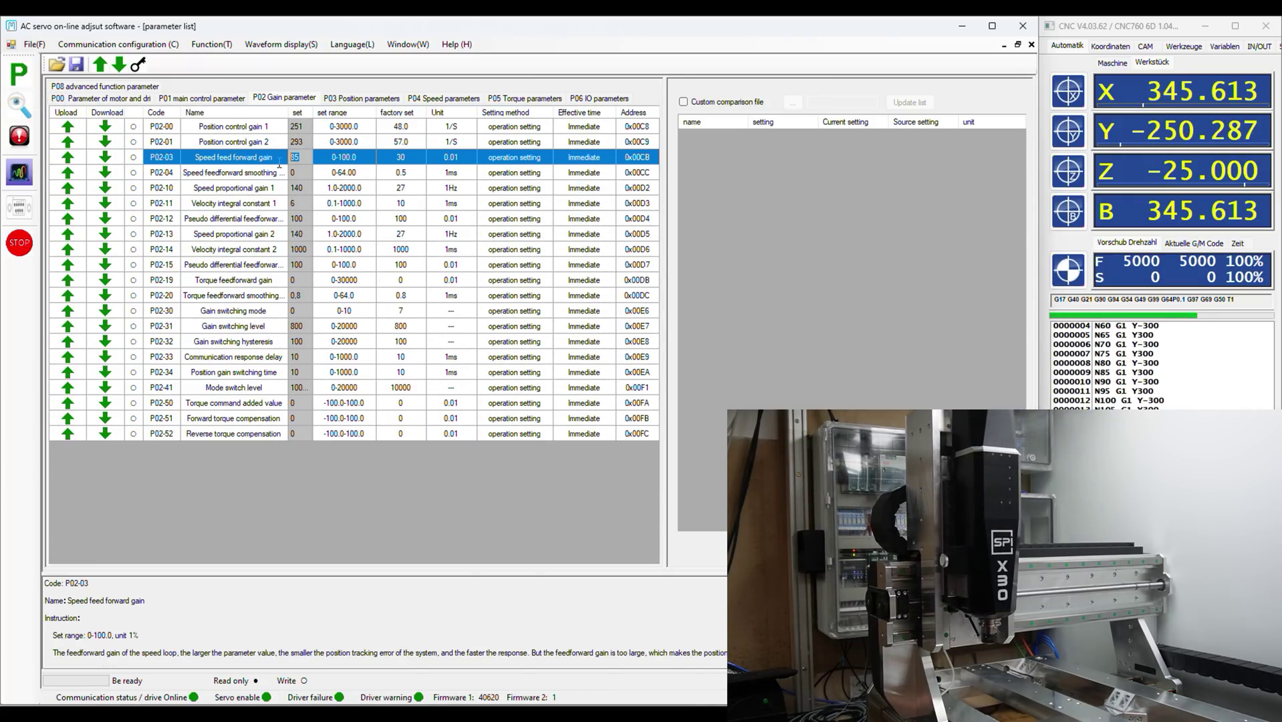
type("90")
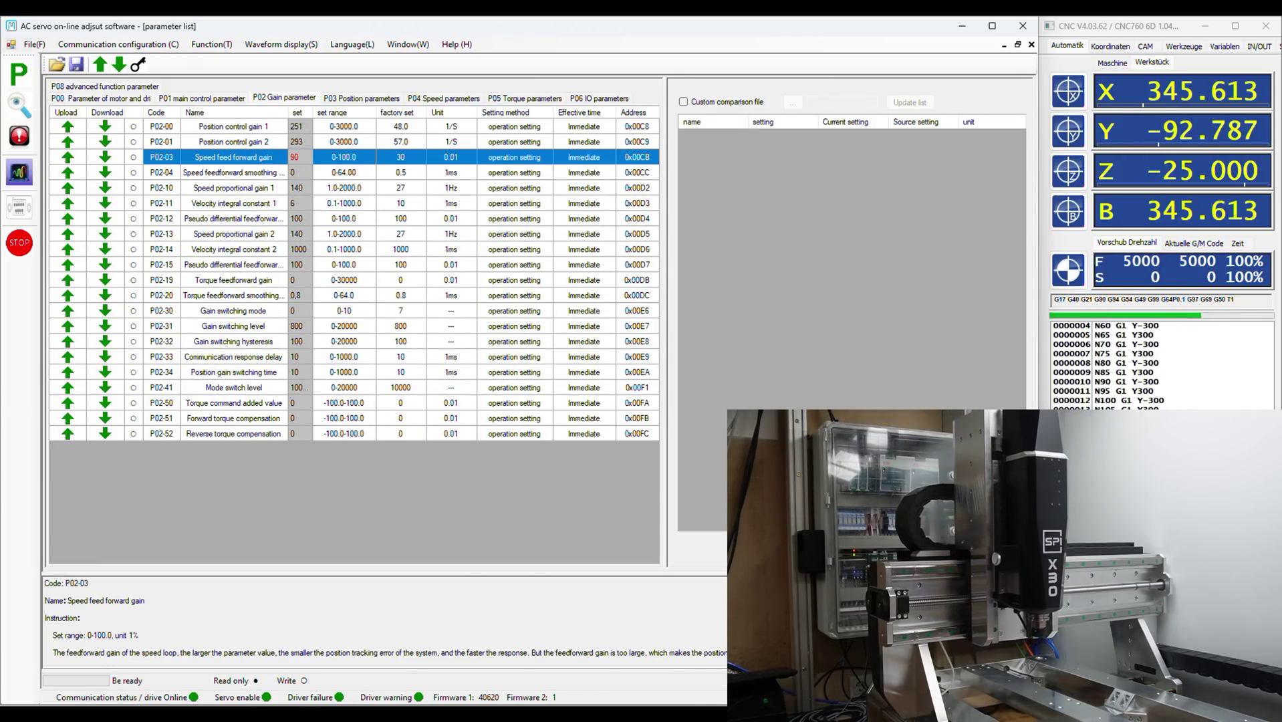
left_click(104, 158)
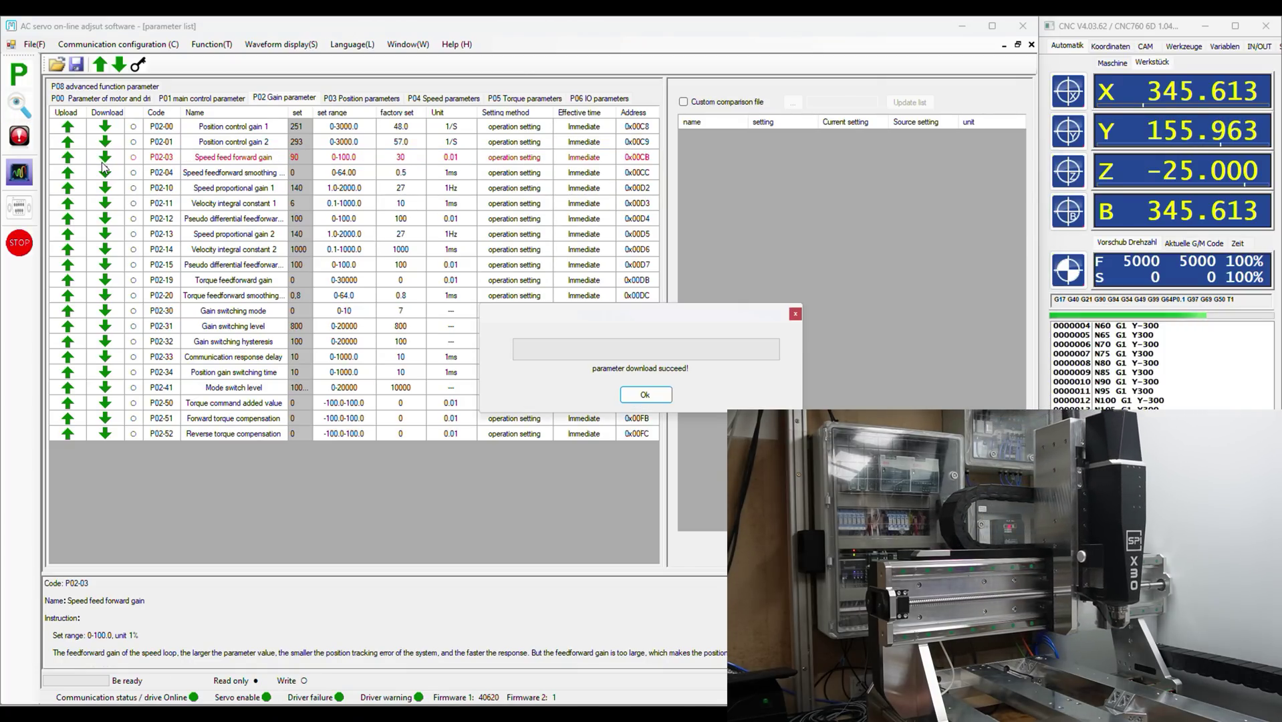
left_click(643, 398)
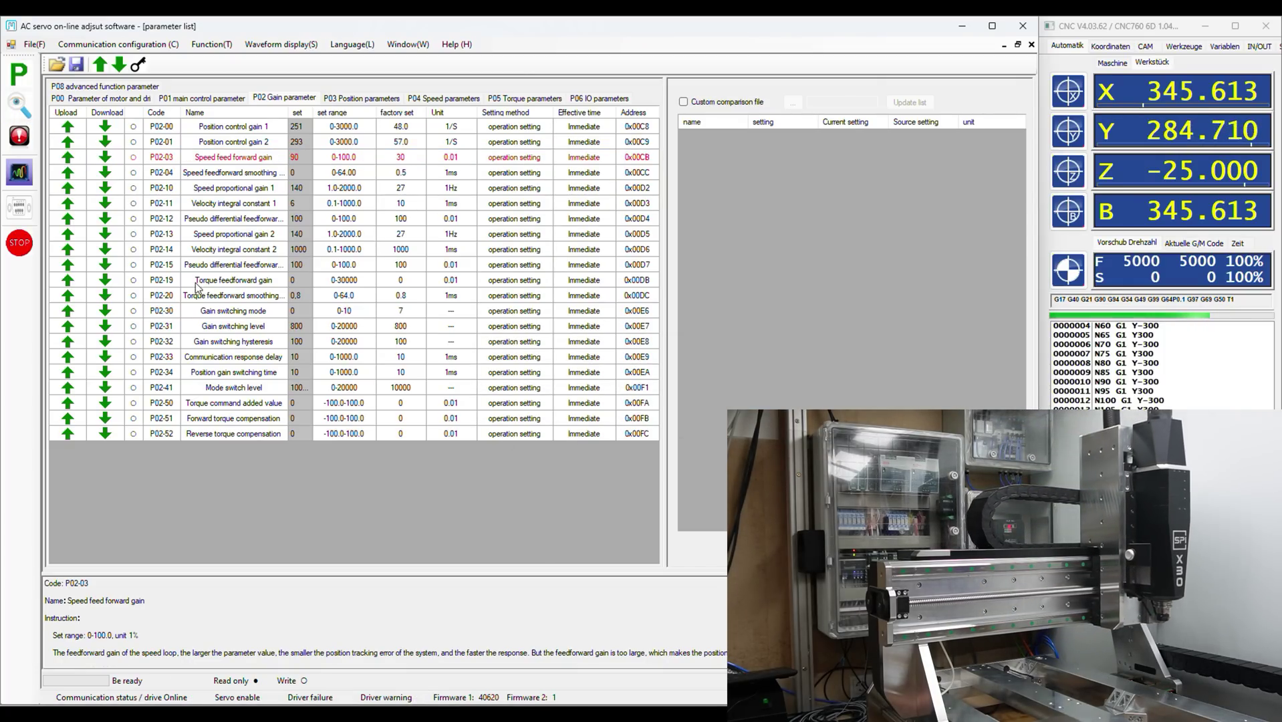
Step: Return to the oscilloscope and set channel 1's vertical scale to 10 per division
left_click(19, 172)
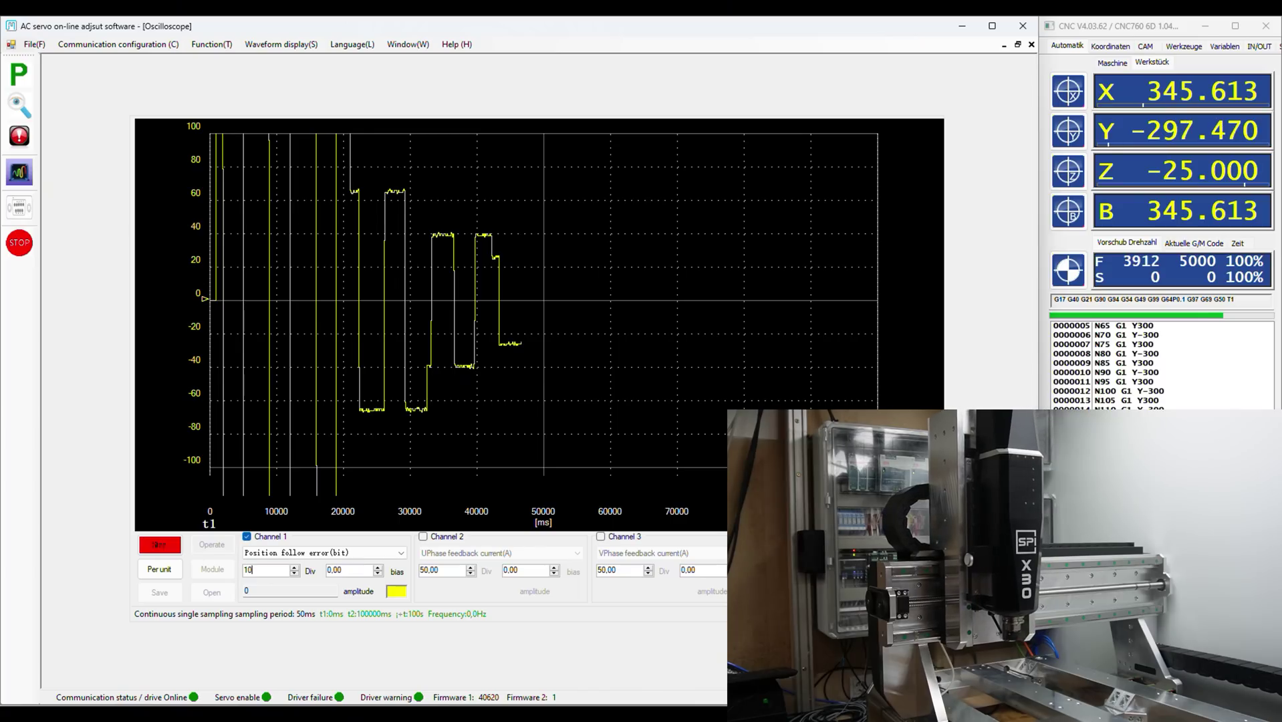
key("Return")
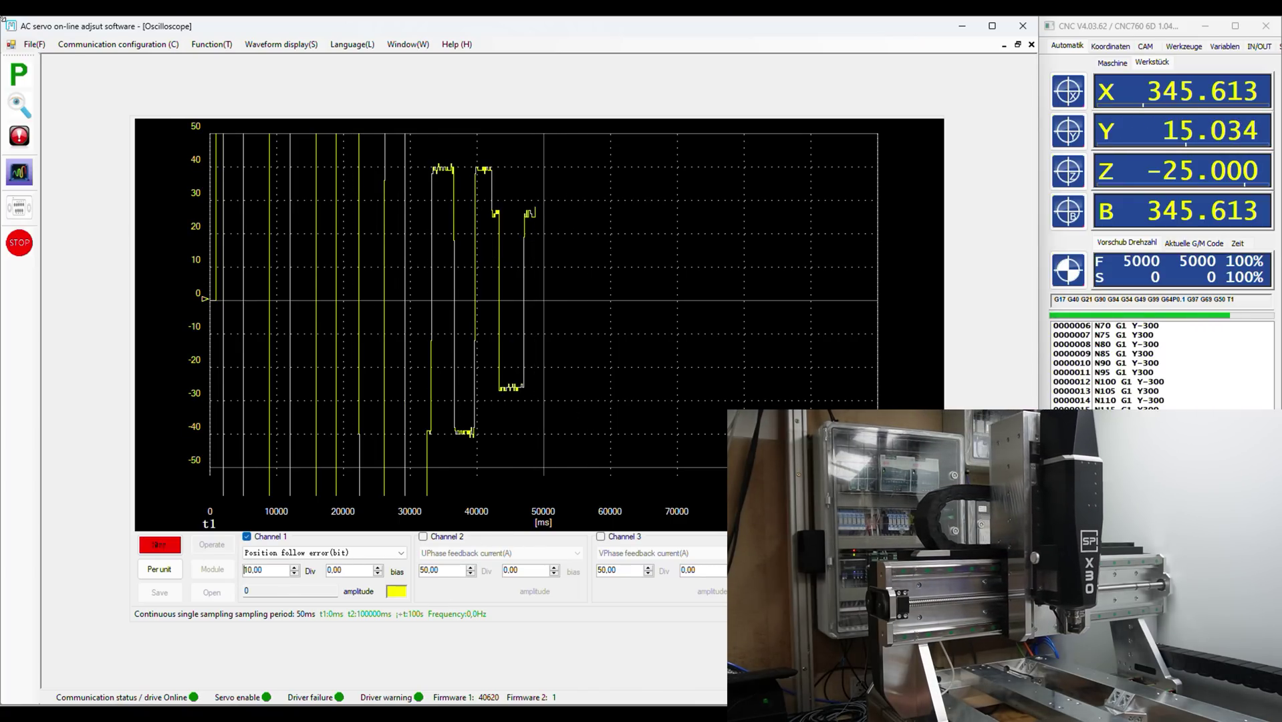
Step: Set the speed feed forward gain P02-03 to 95, download it to the drive and check the follow error on the oscilloscope
left_click(18, 73)
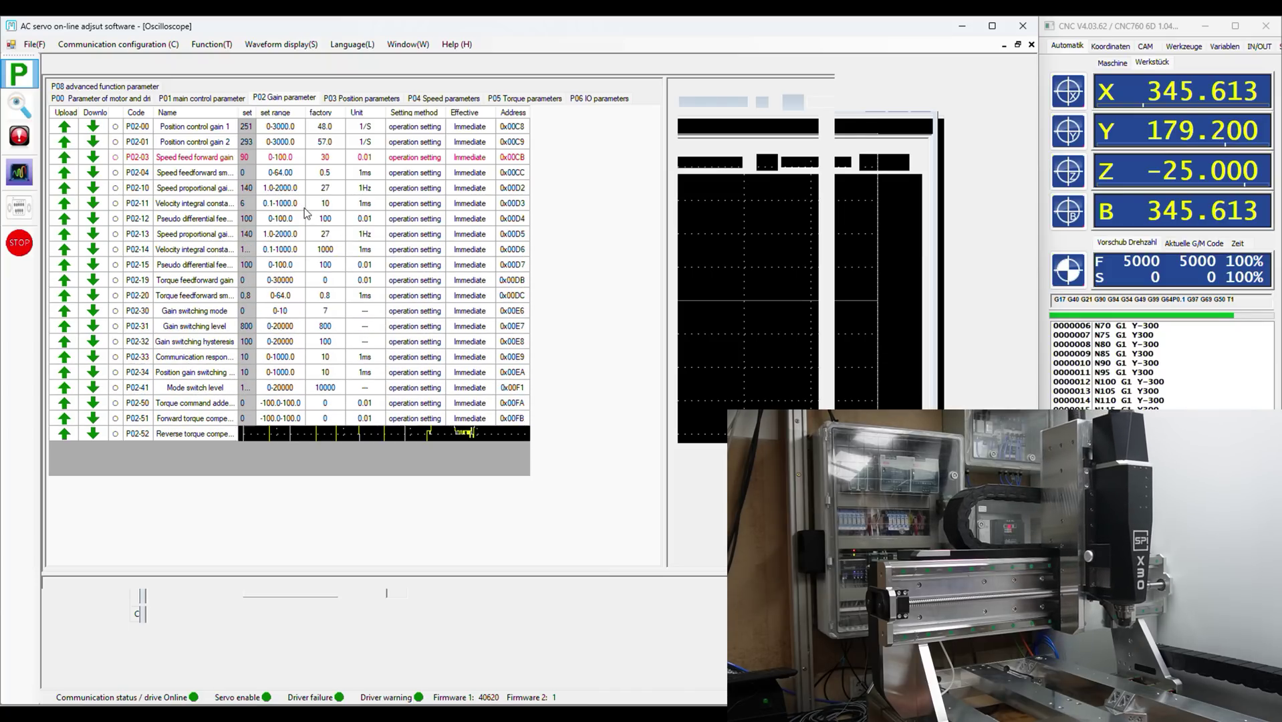
left_click(301, 158)
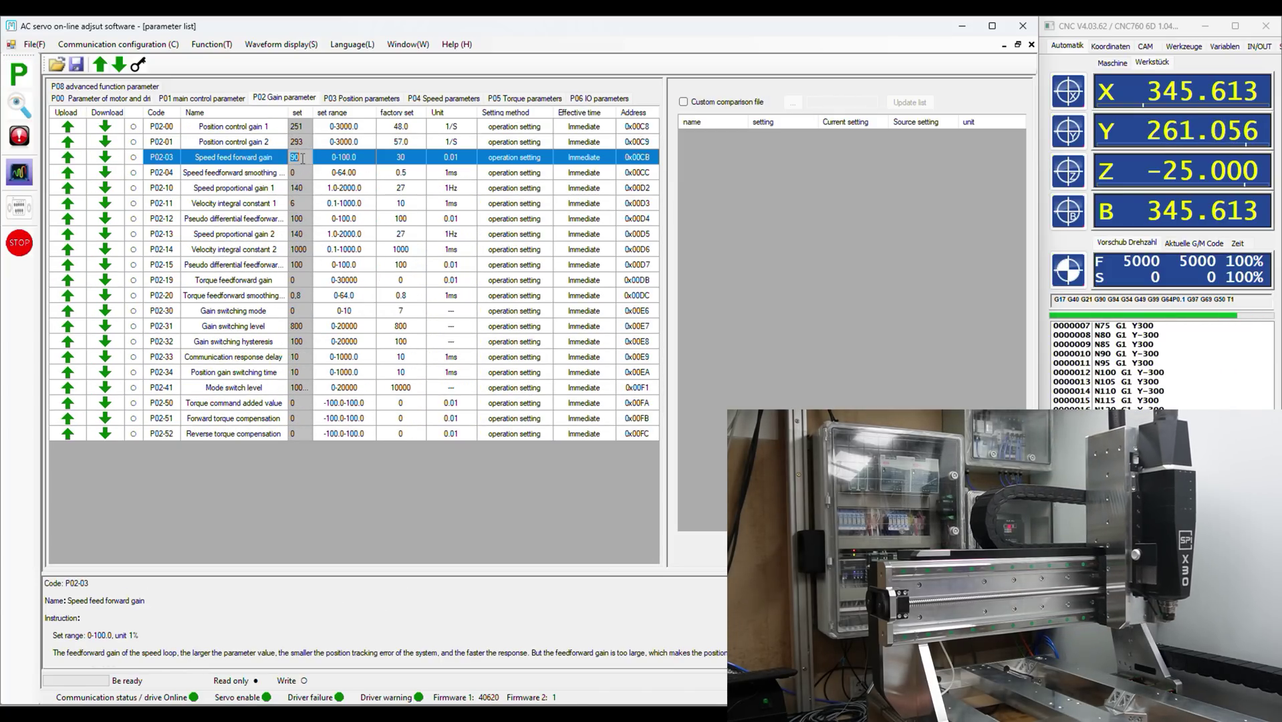
left_click(301, 158)
type("95")
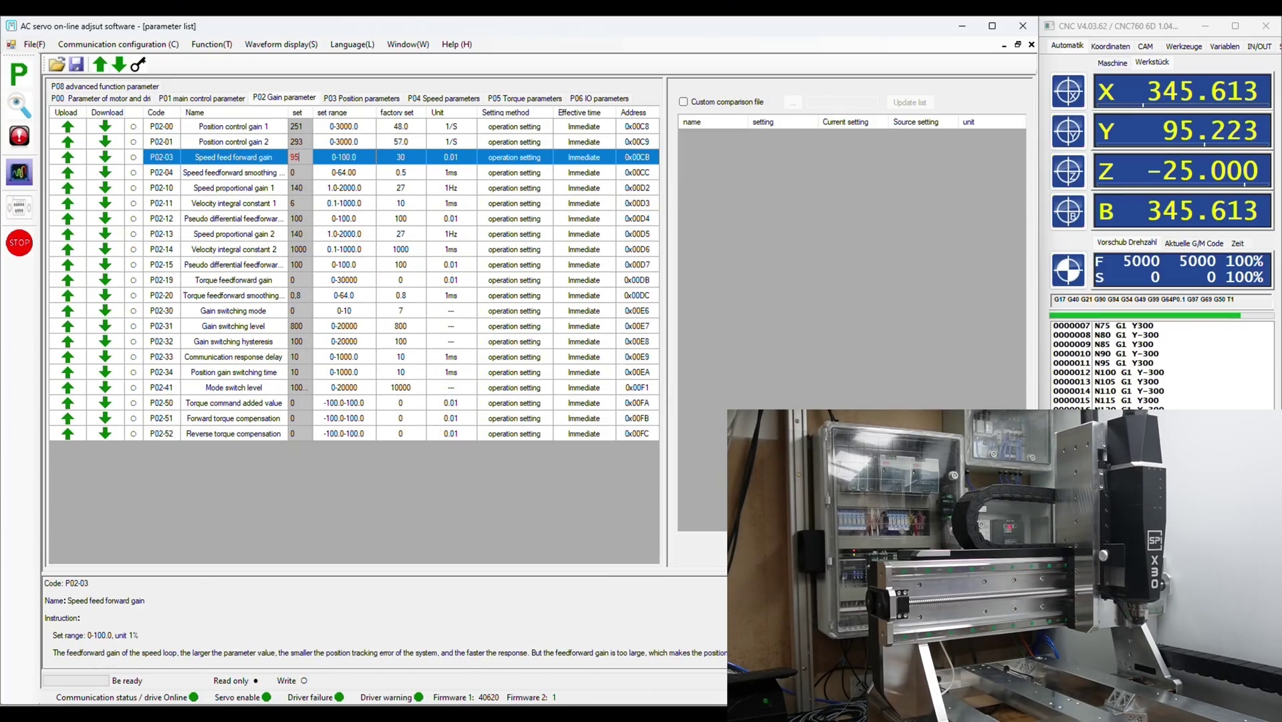
key("Return")
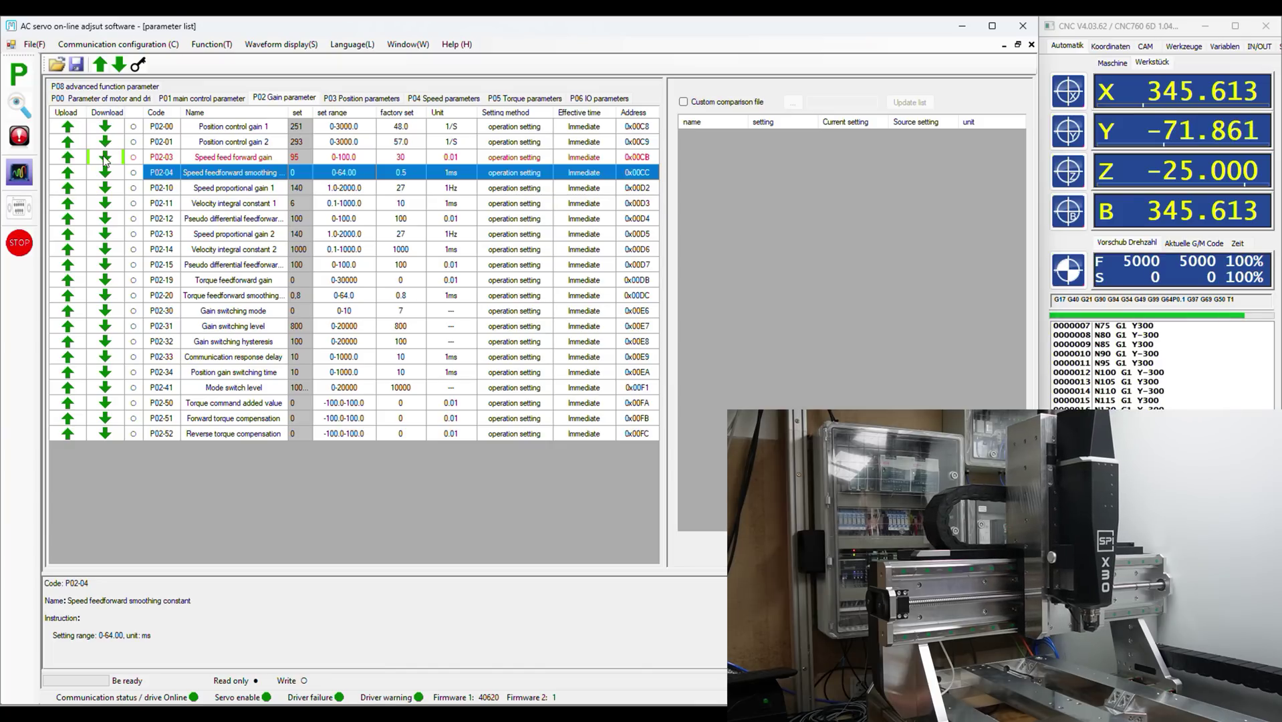
left_click(105, 157)
left_click(645, 394)
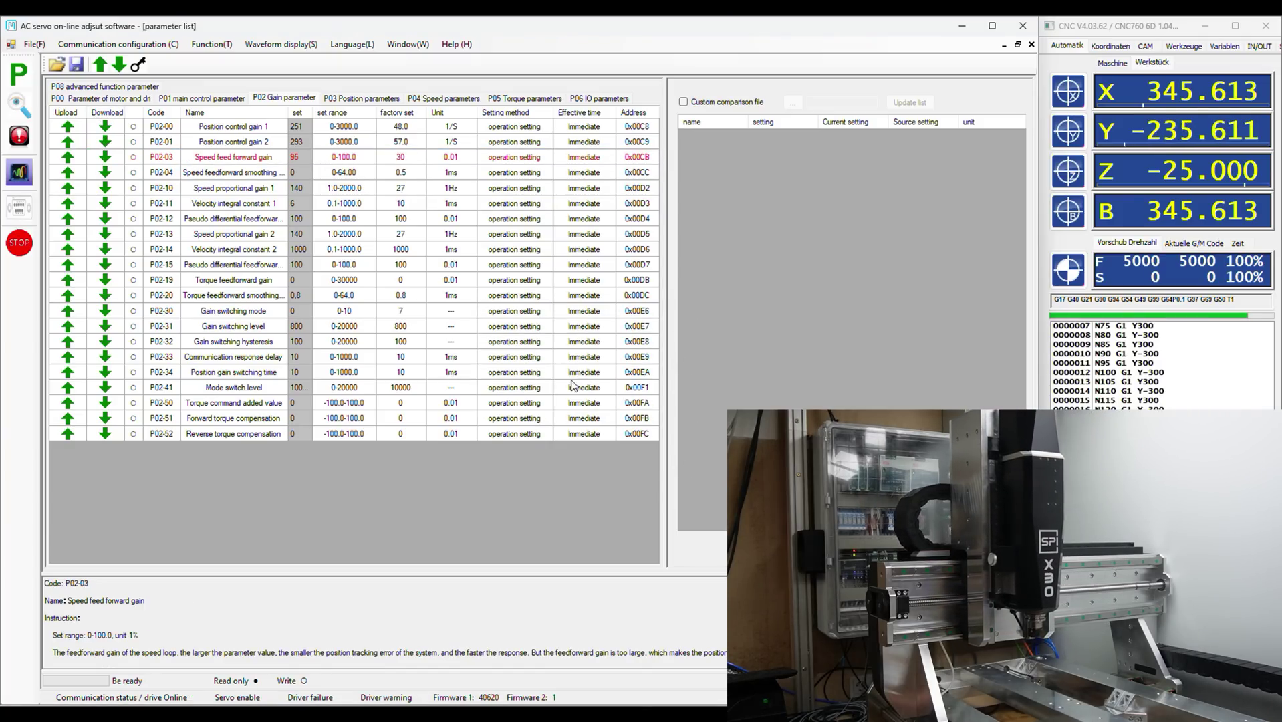
left_click(18, 173)
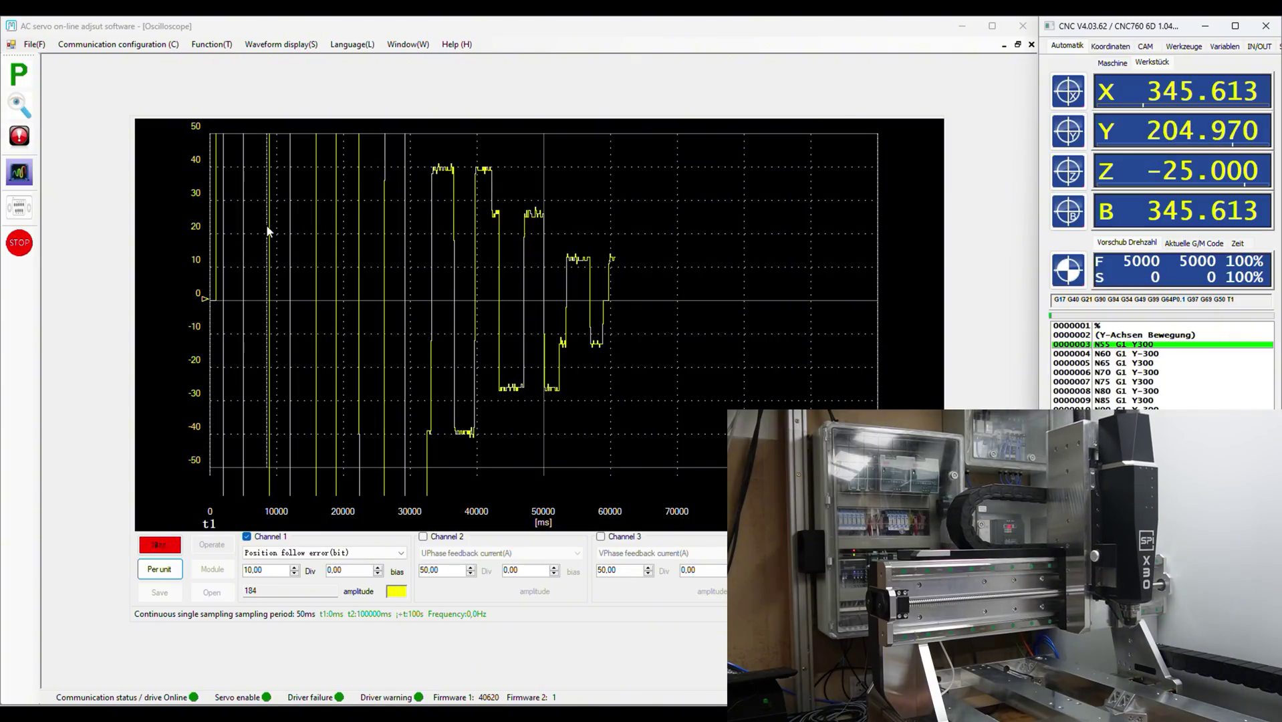
Step: Set the speed feed forward gain P02-03 to 99 and download it to the drive
left_click(18, 73)
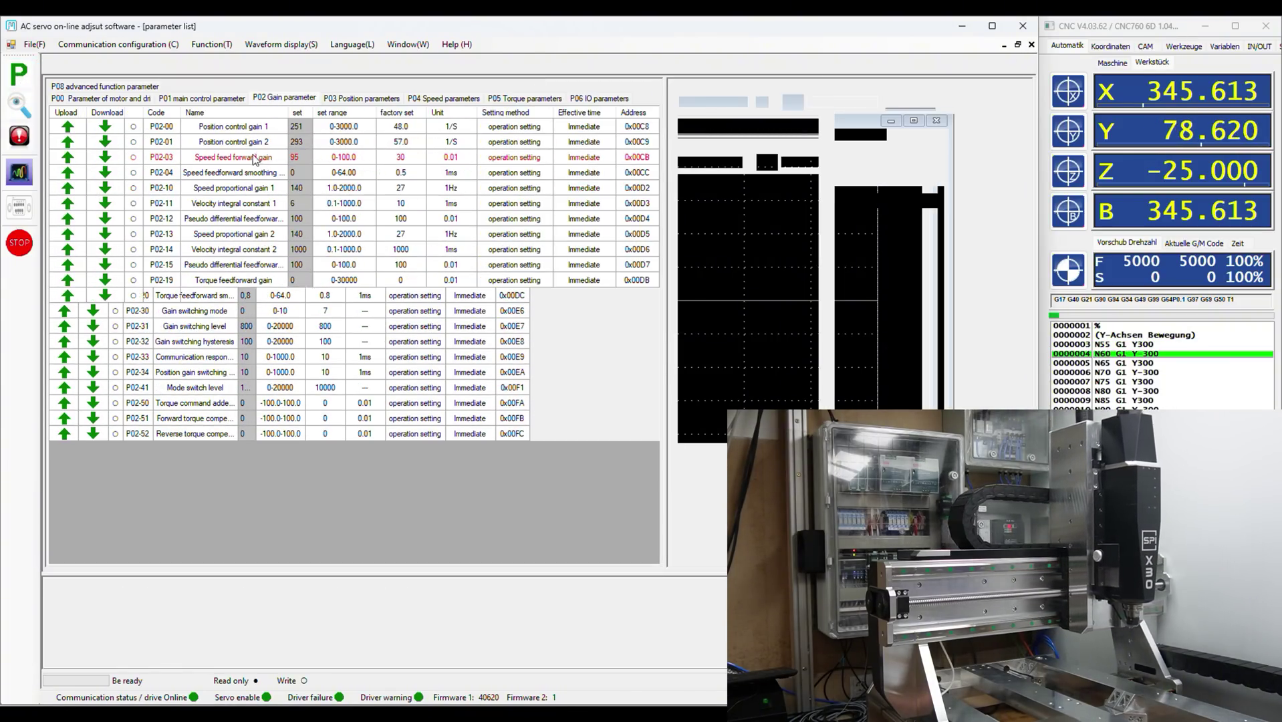
left_click(301, 160)
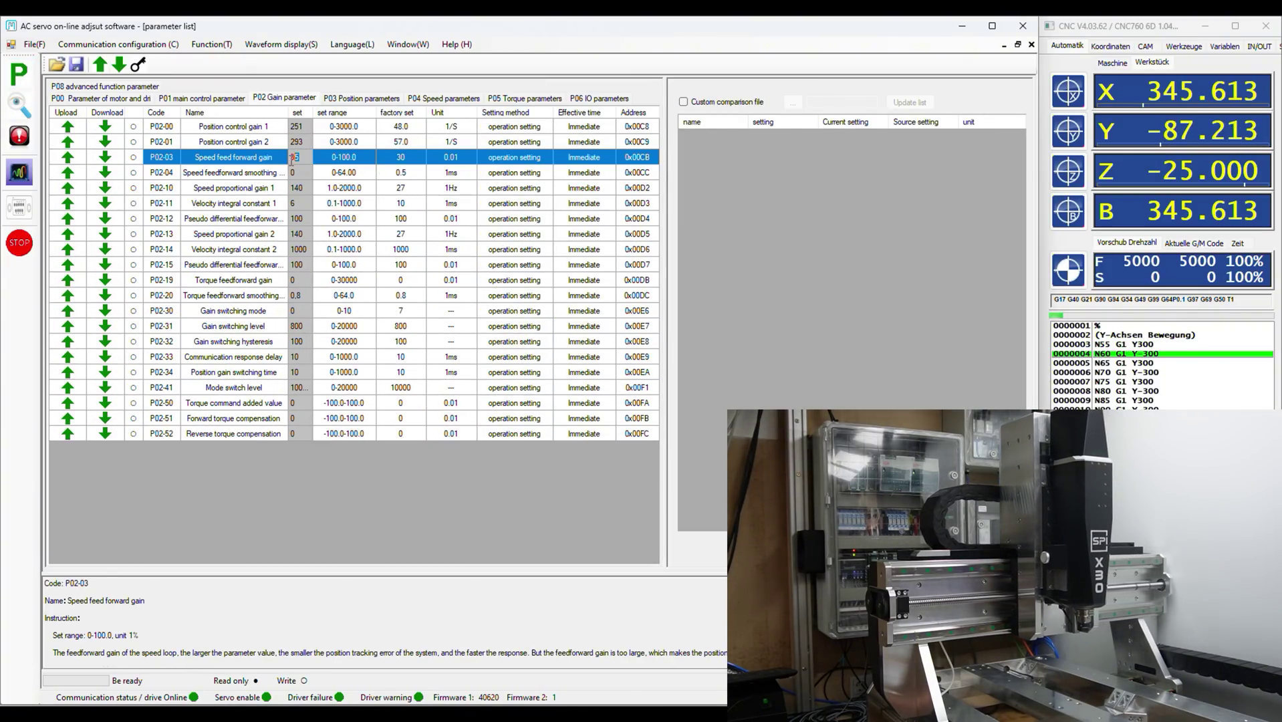
key("Return")
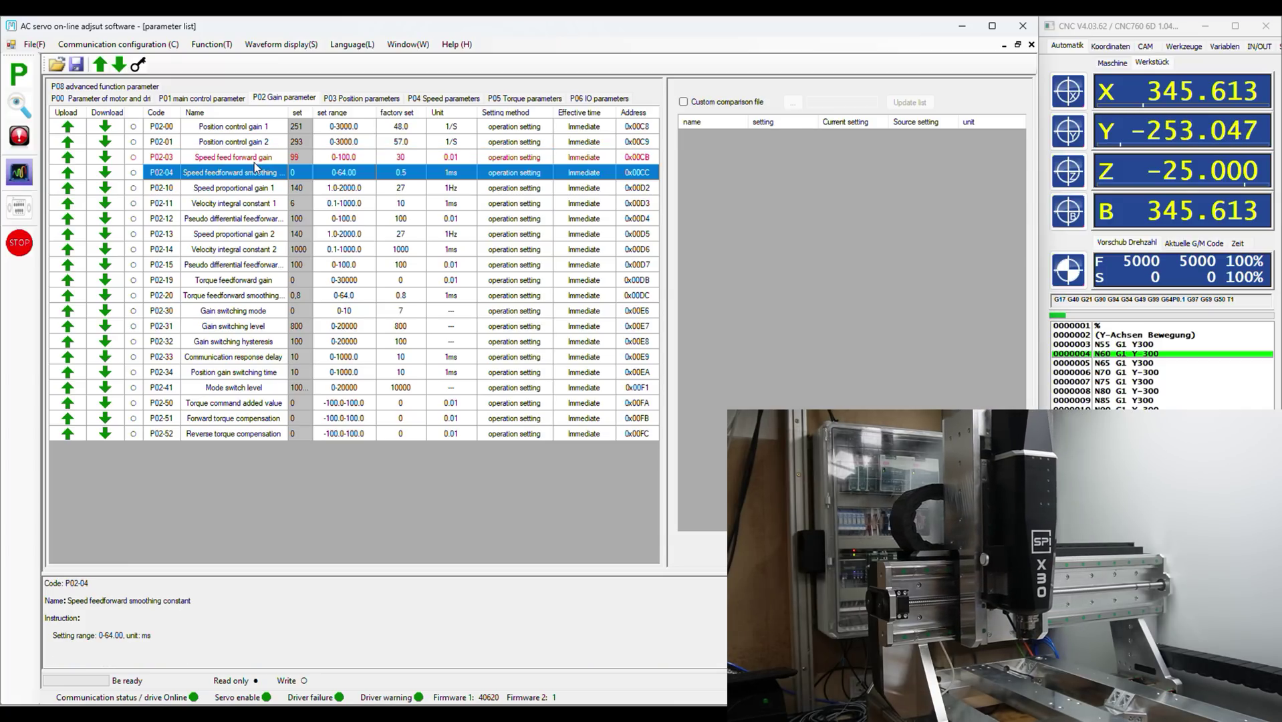
left_click(110, 159)
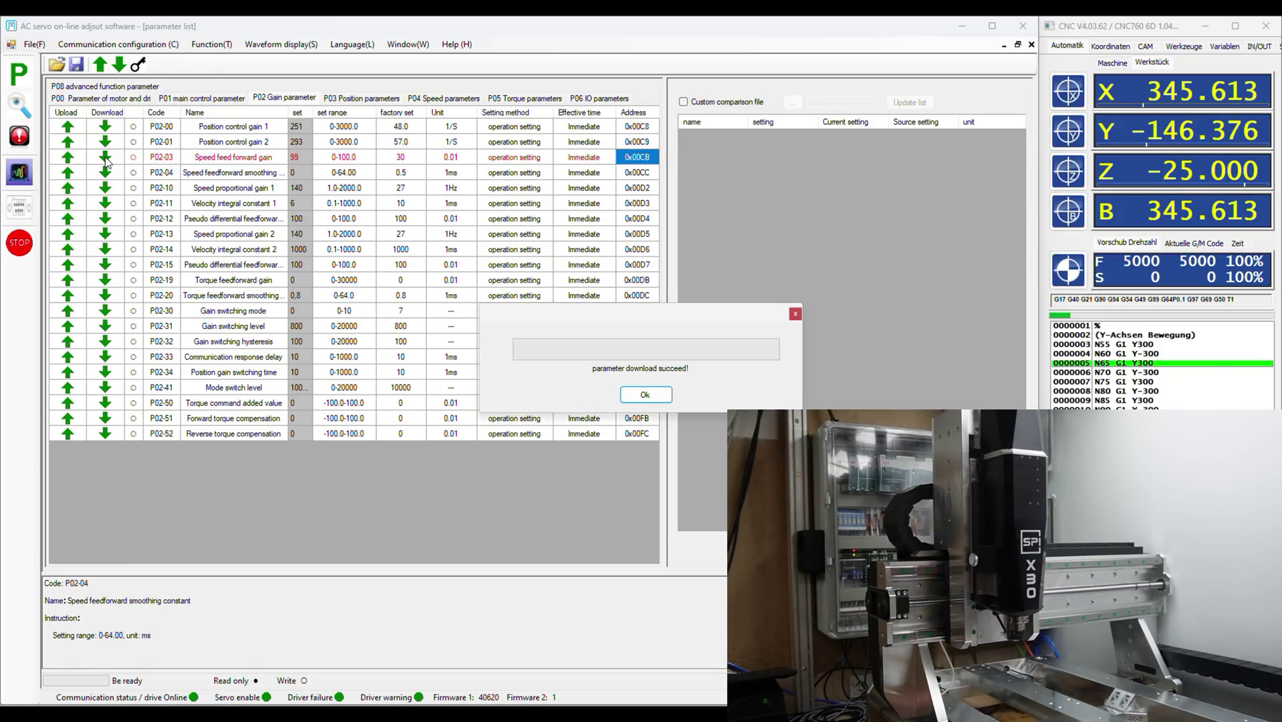
left_click(645, 393)
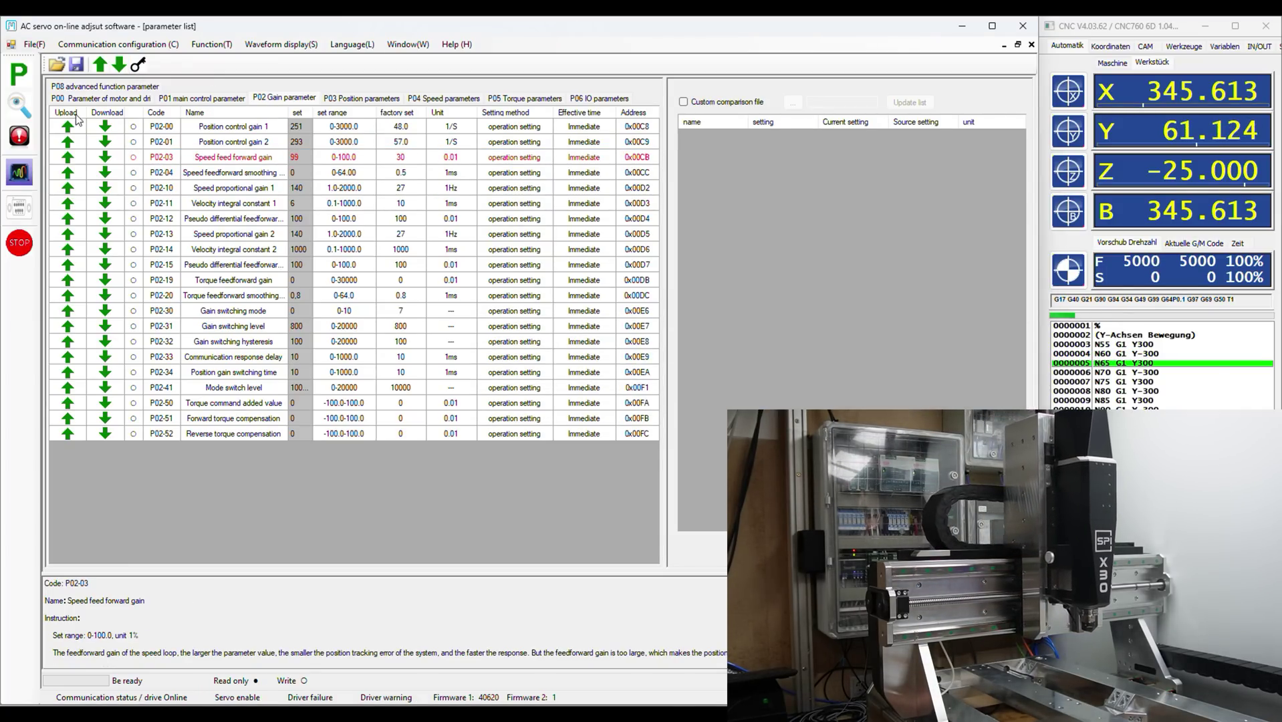
Step: Return to the oscilloscope and set channel 1's vertical scale to 5 per division
left_click(10, 178)
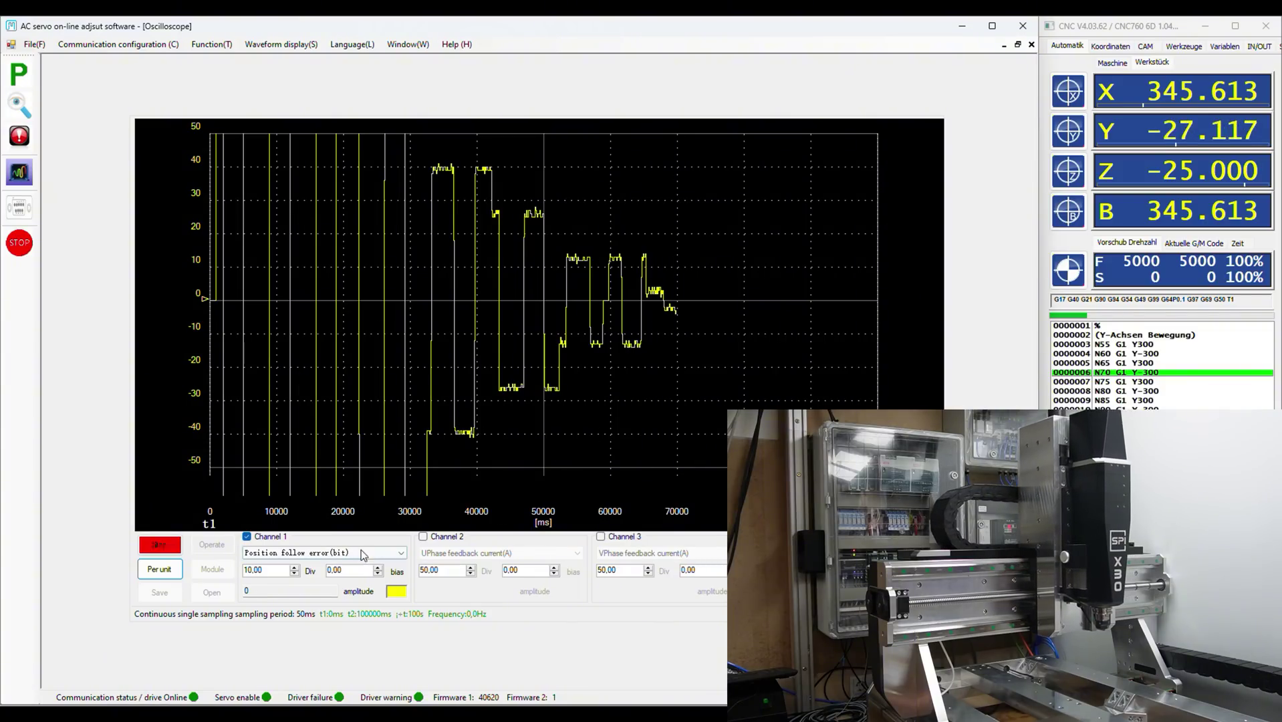
double_click(257, 570)
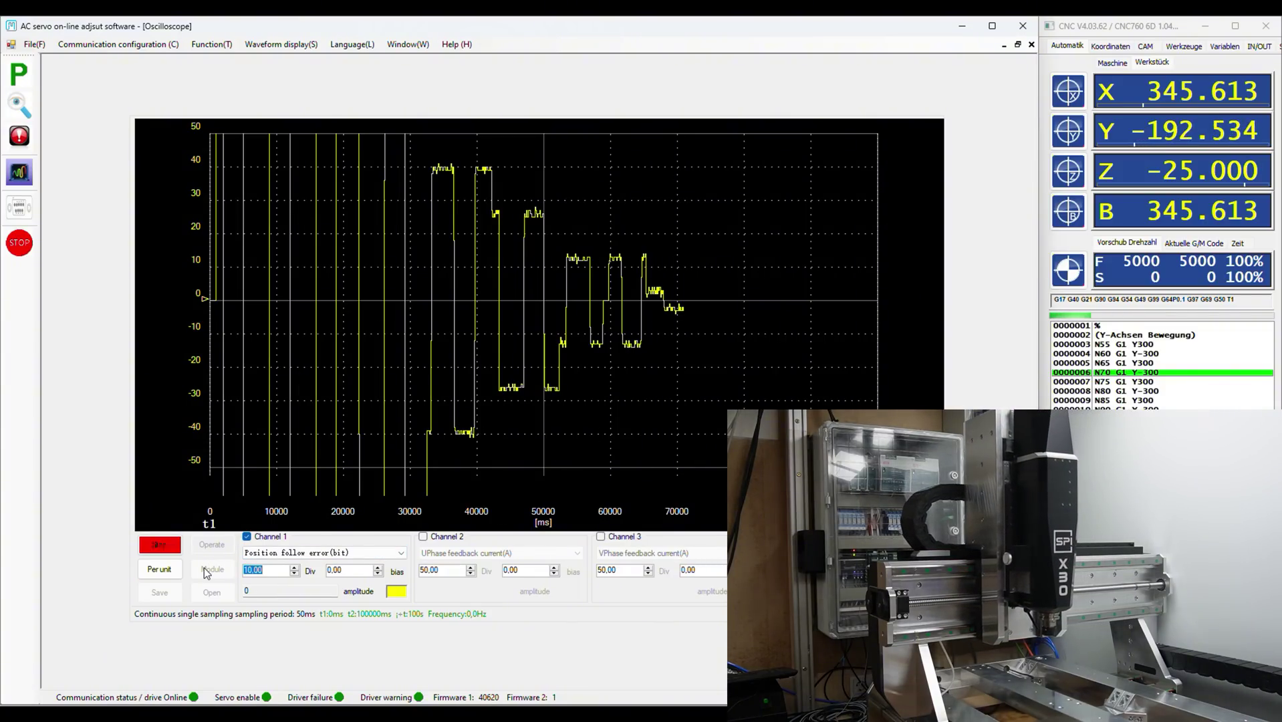
type("5")
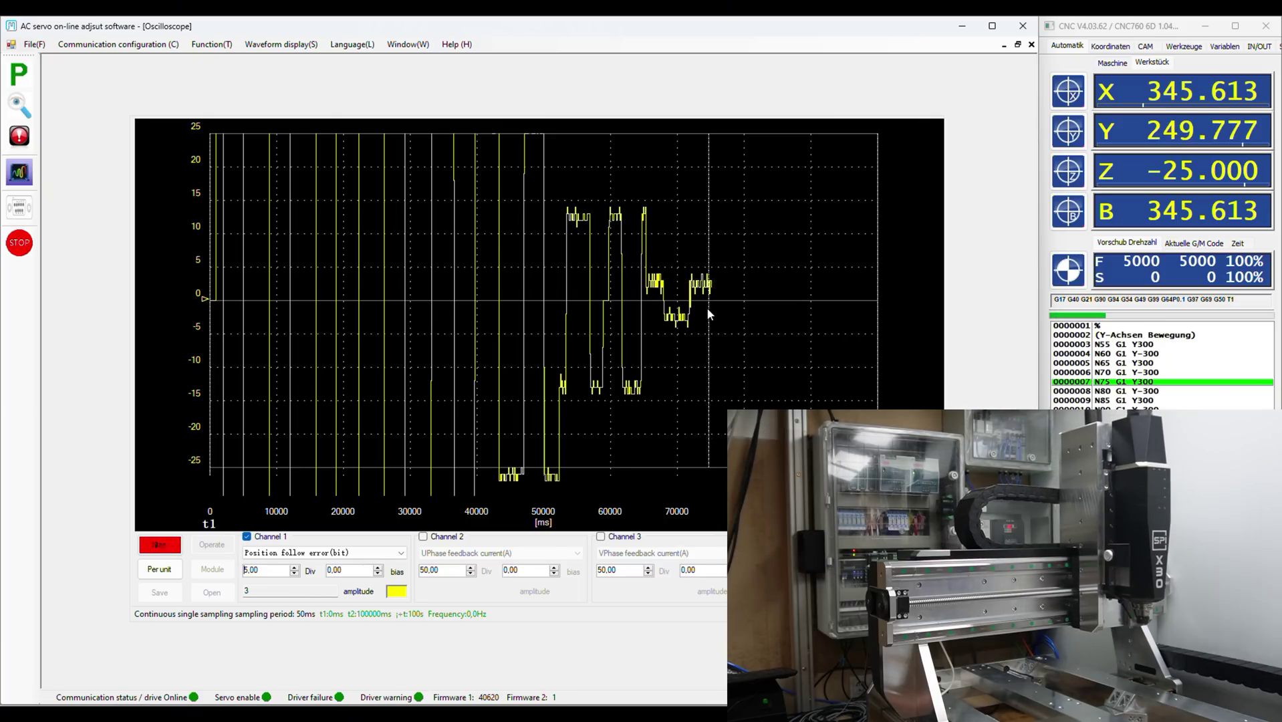
Step: Set the speed feed forward gain P02-03 to 100 and download it to the drive
left_click(18, 73)
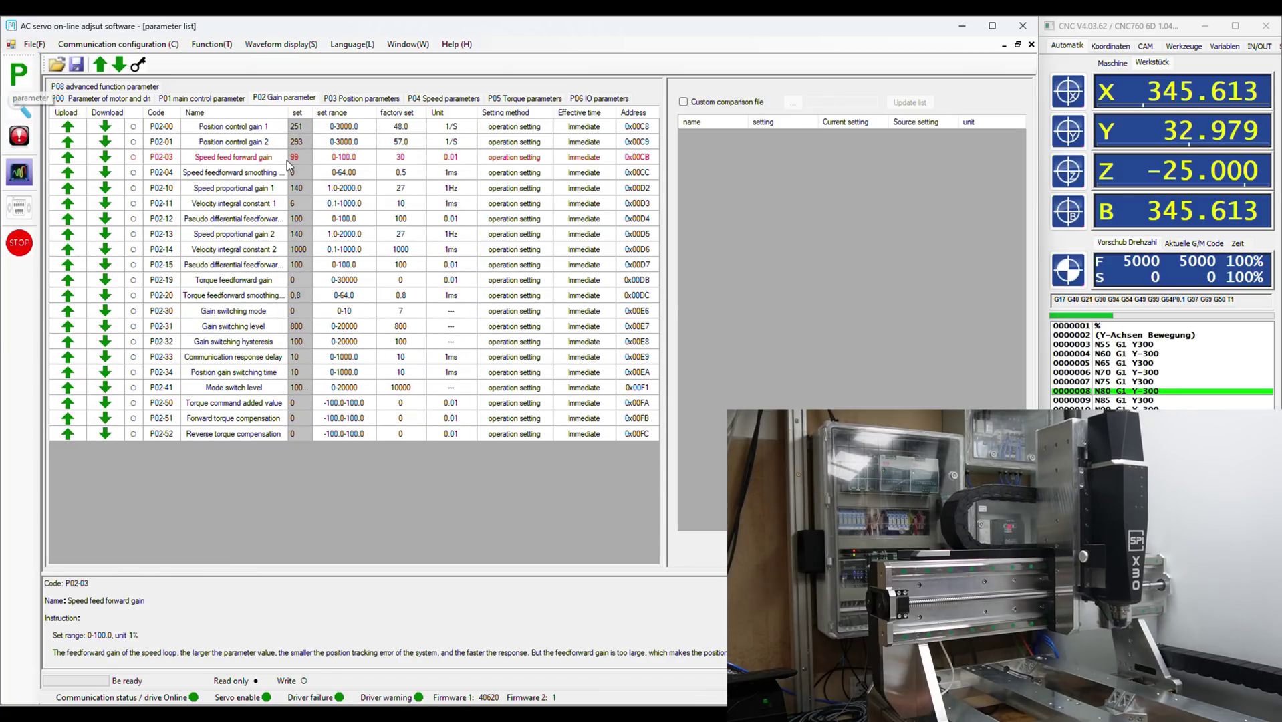
left_click(297, 159)
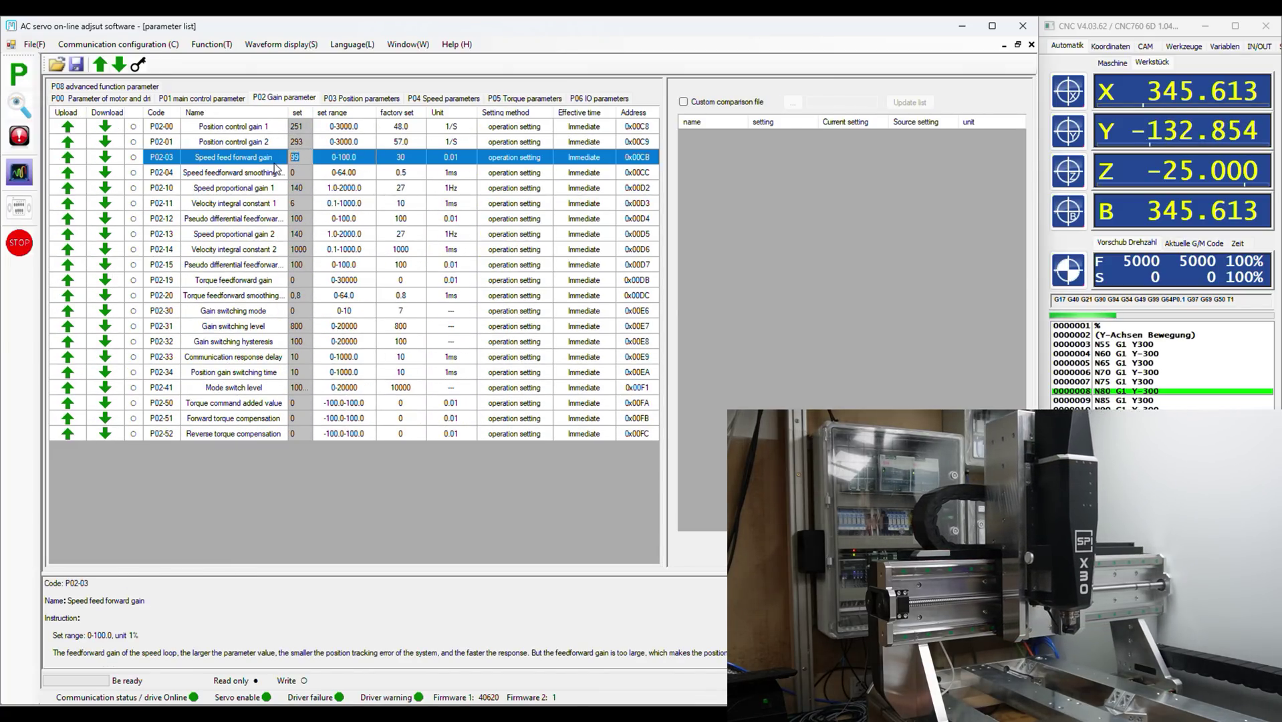
type("100")
key("Return")
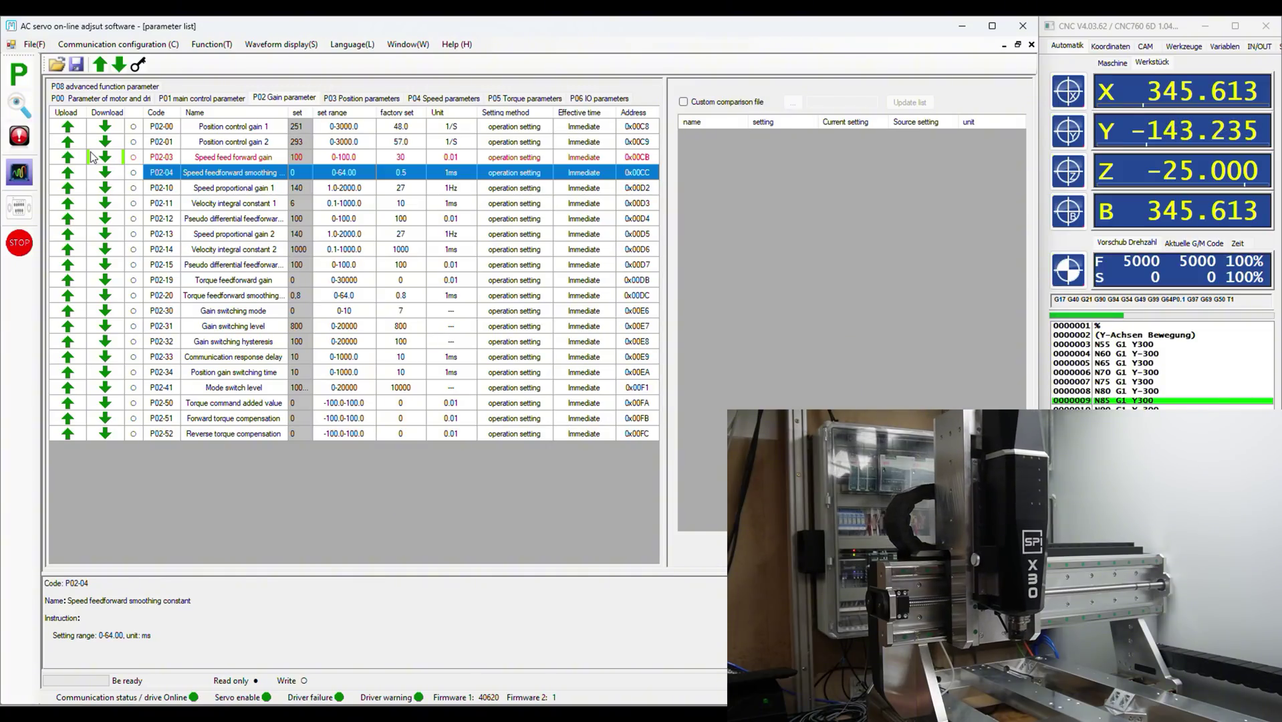
left_click(108, 161)
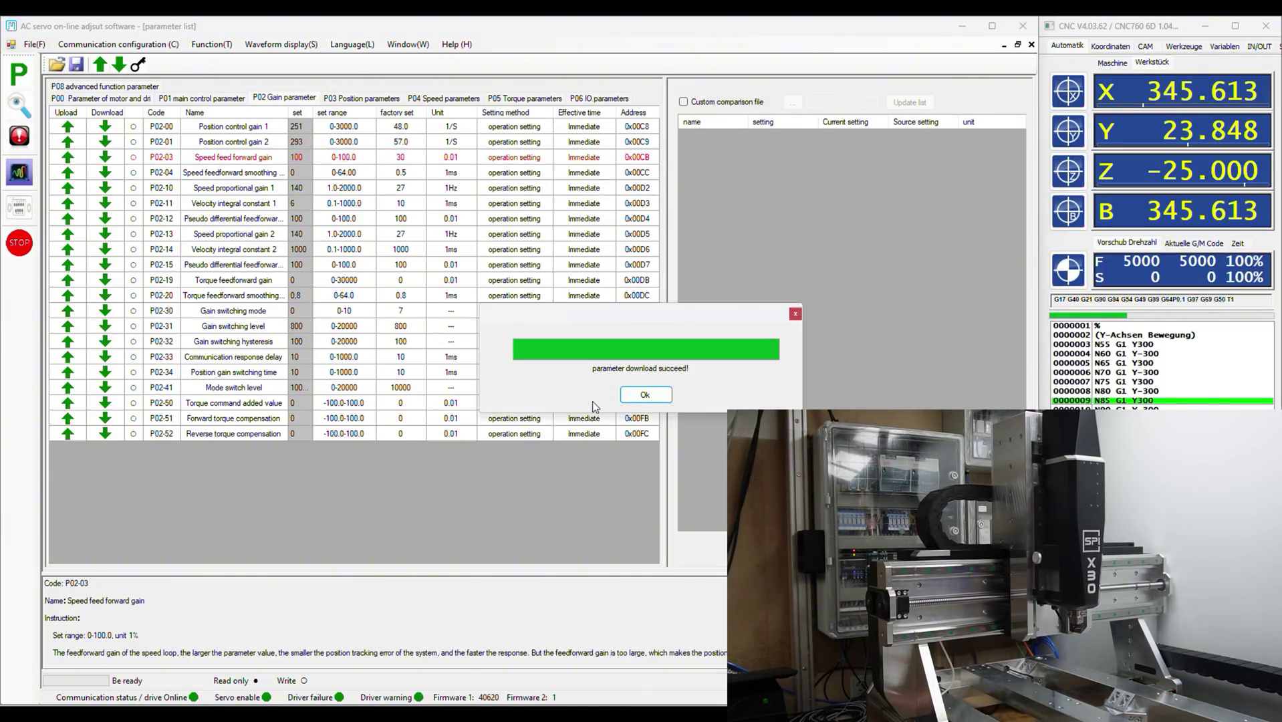
left_click(625, 394)
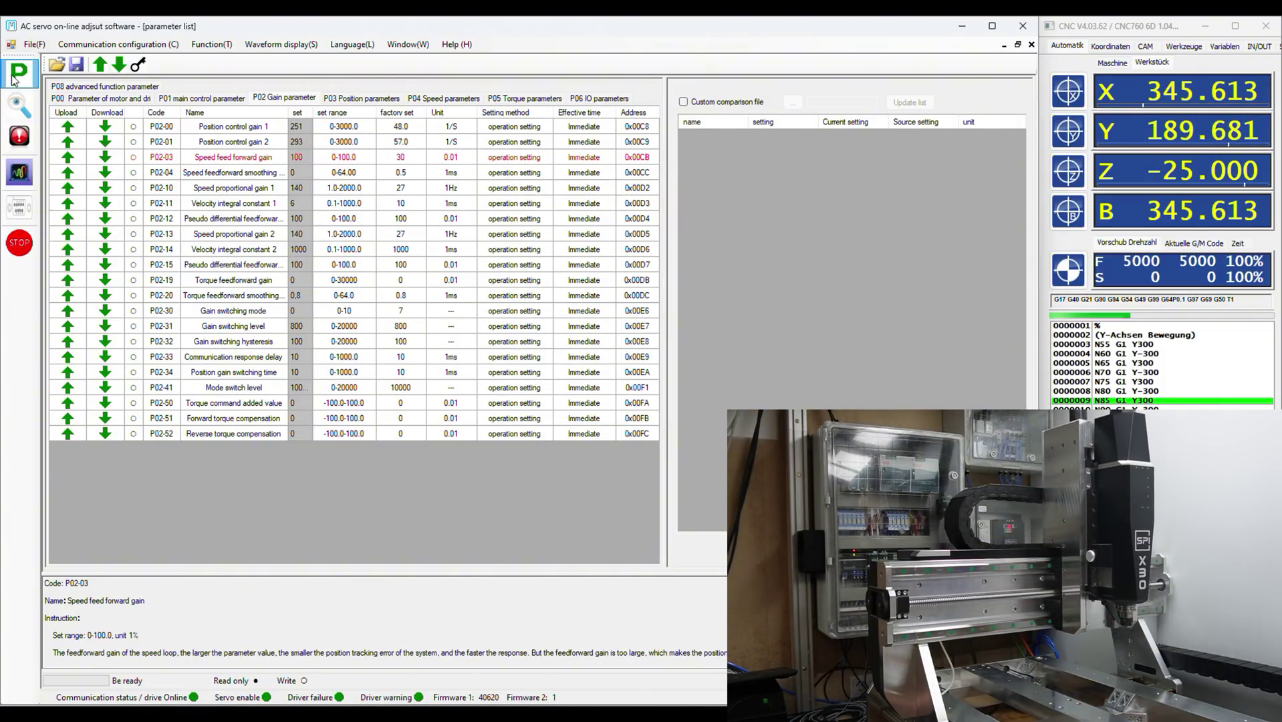
Step: Return to the oscilloscope and set channel 1's vertical scale to 2 per division
left_click(8, 170)
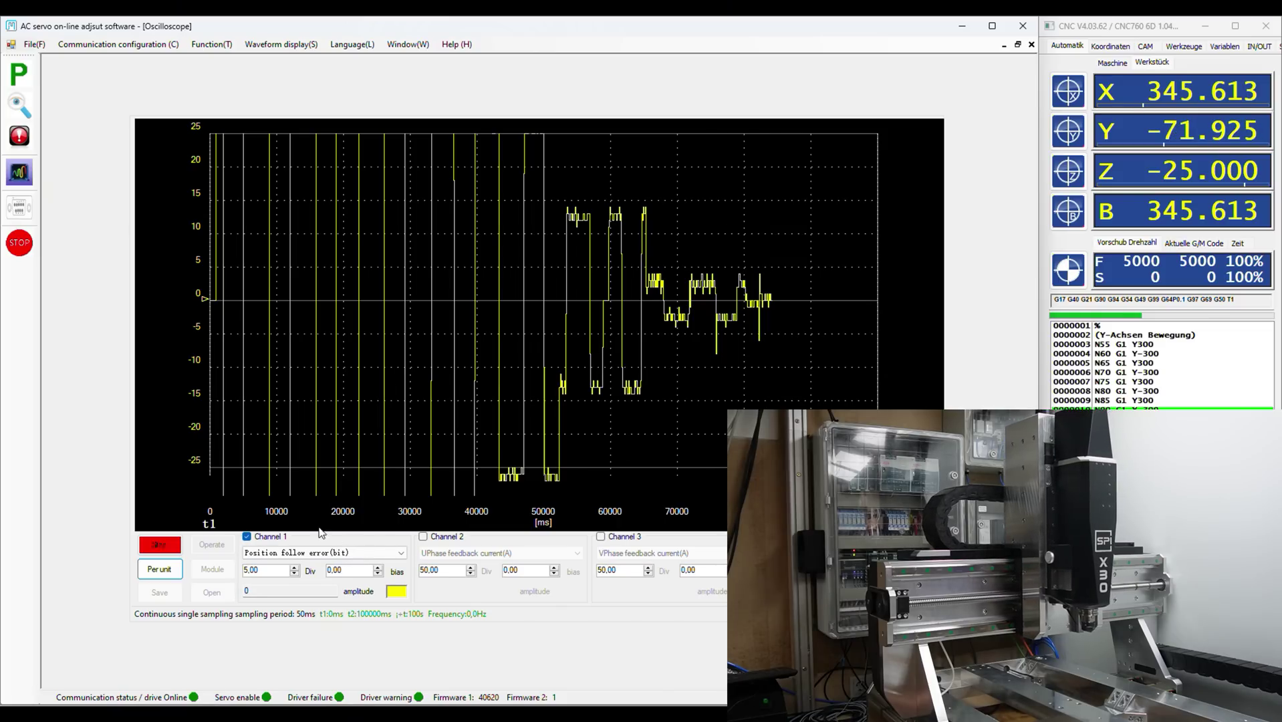
double_click(275, 570)
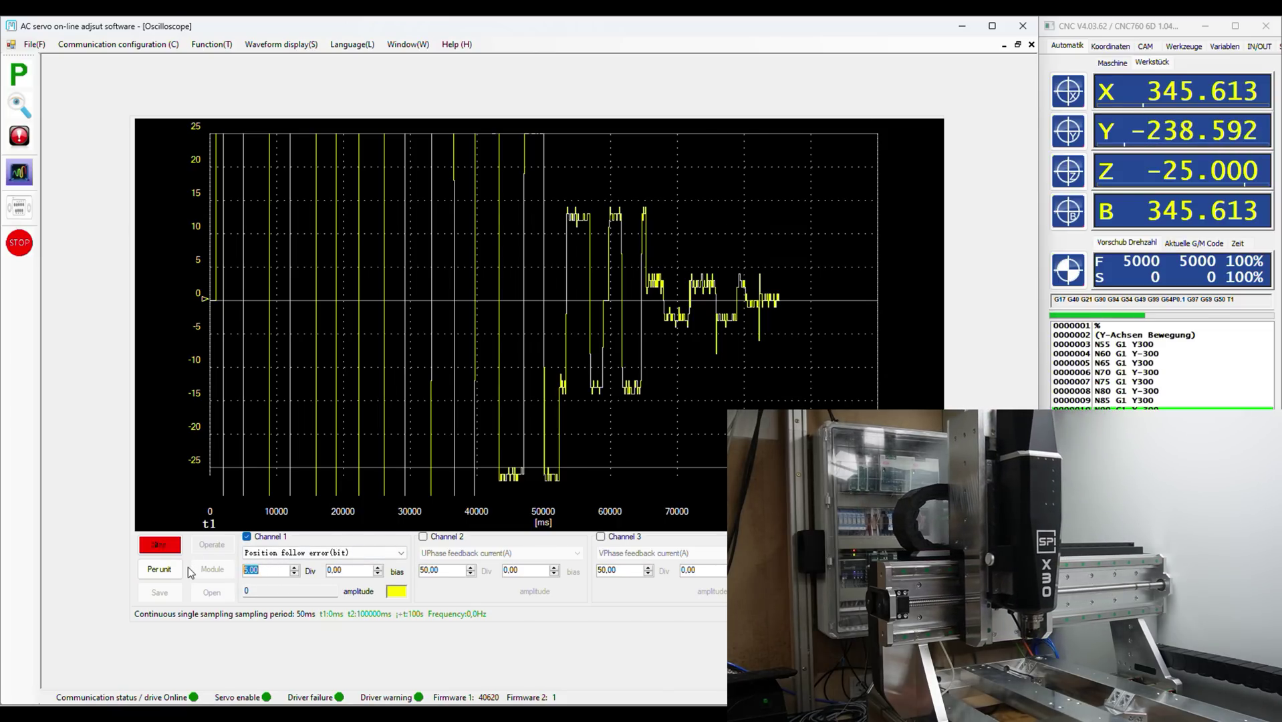
type("2")
left_click(175, 569)
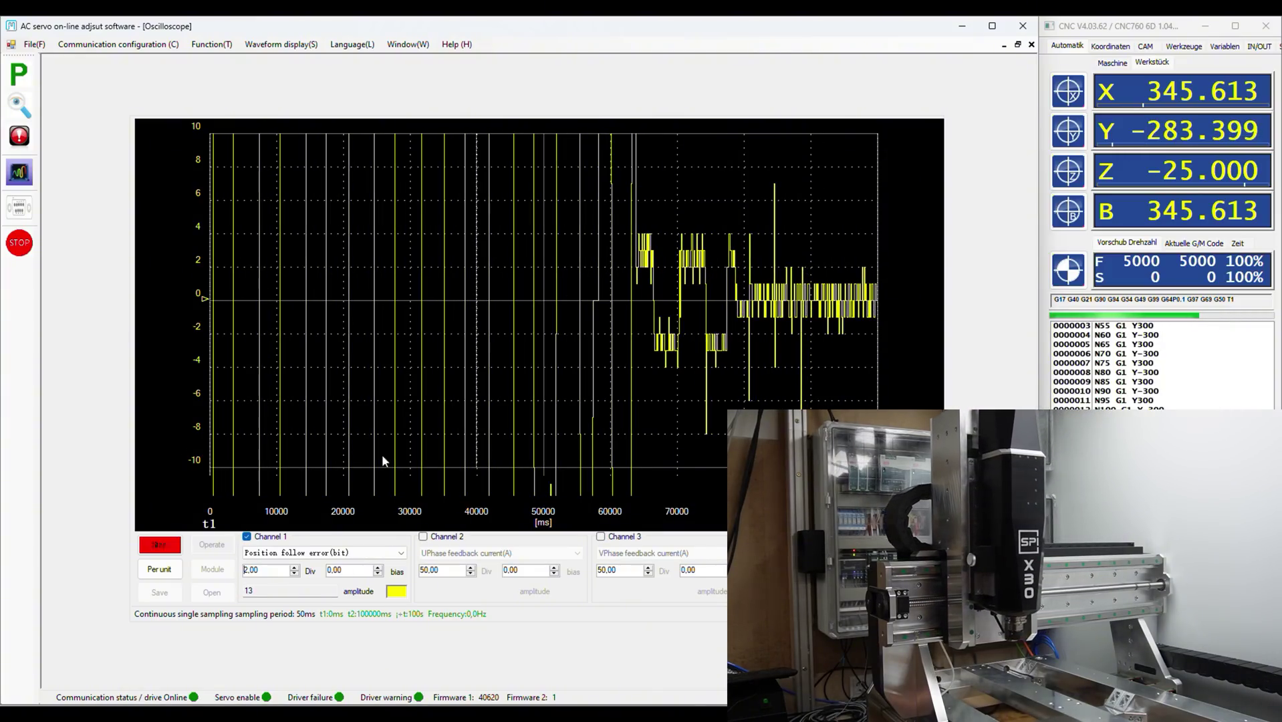
Step: Stop the oscilloscope recording and start a fresh capture of the position follow error
left_click(154, 547)
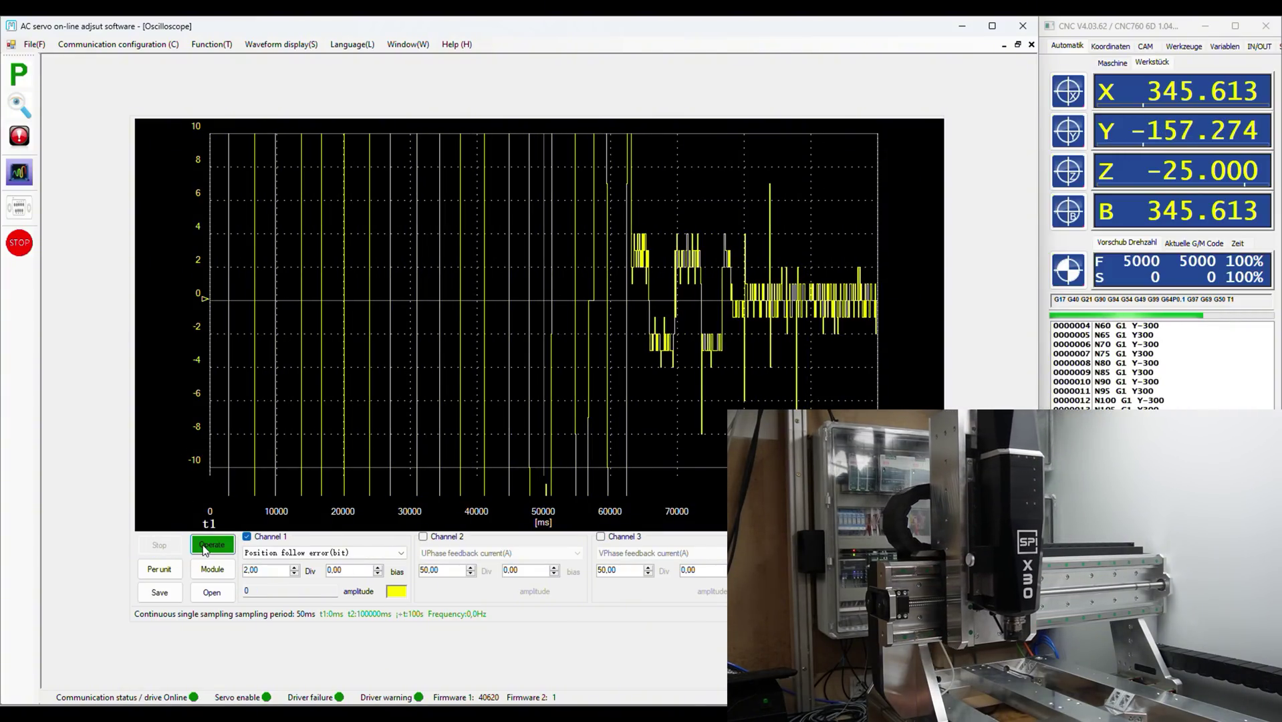
left_click(155, 546)
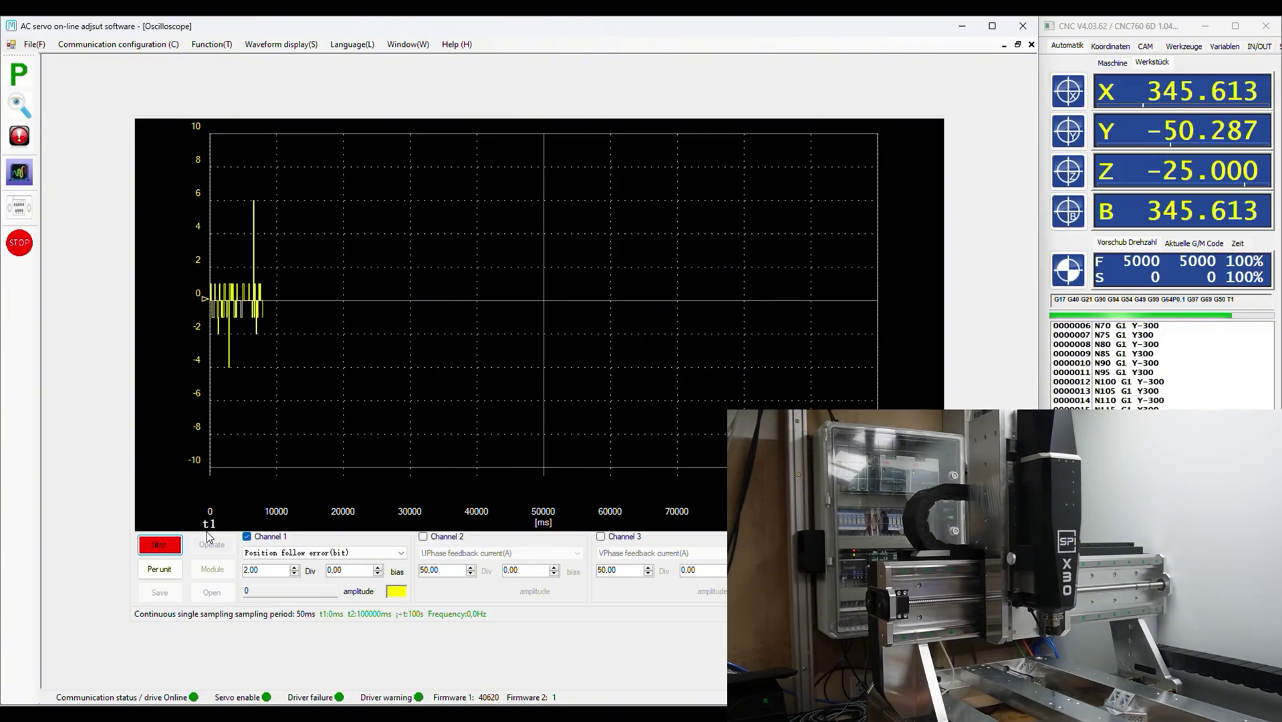
left_click_drag(259, 471, 460, 458)
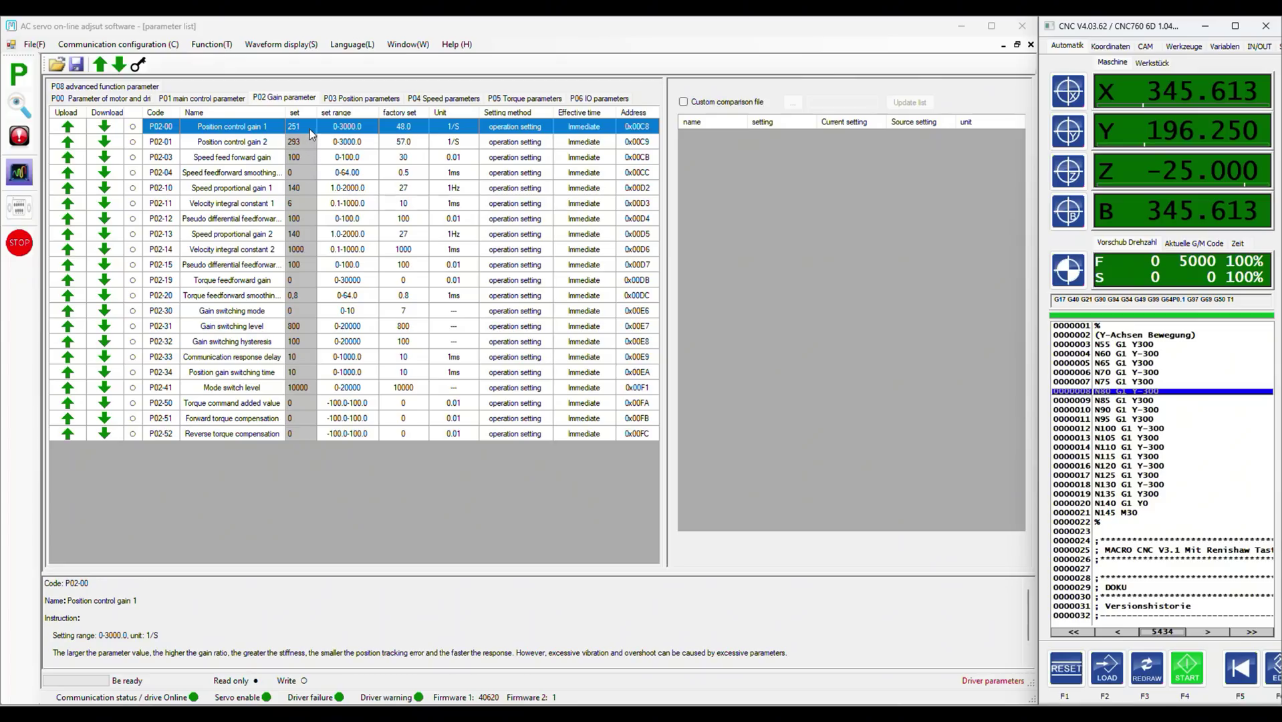
Step: Show the position parameters and read the full description of the position deviation limit P03-15
left_click(342, 100)
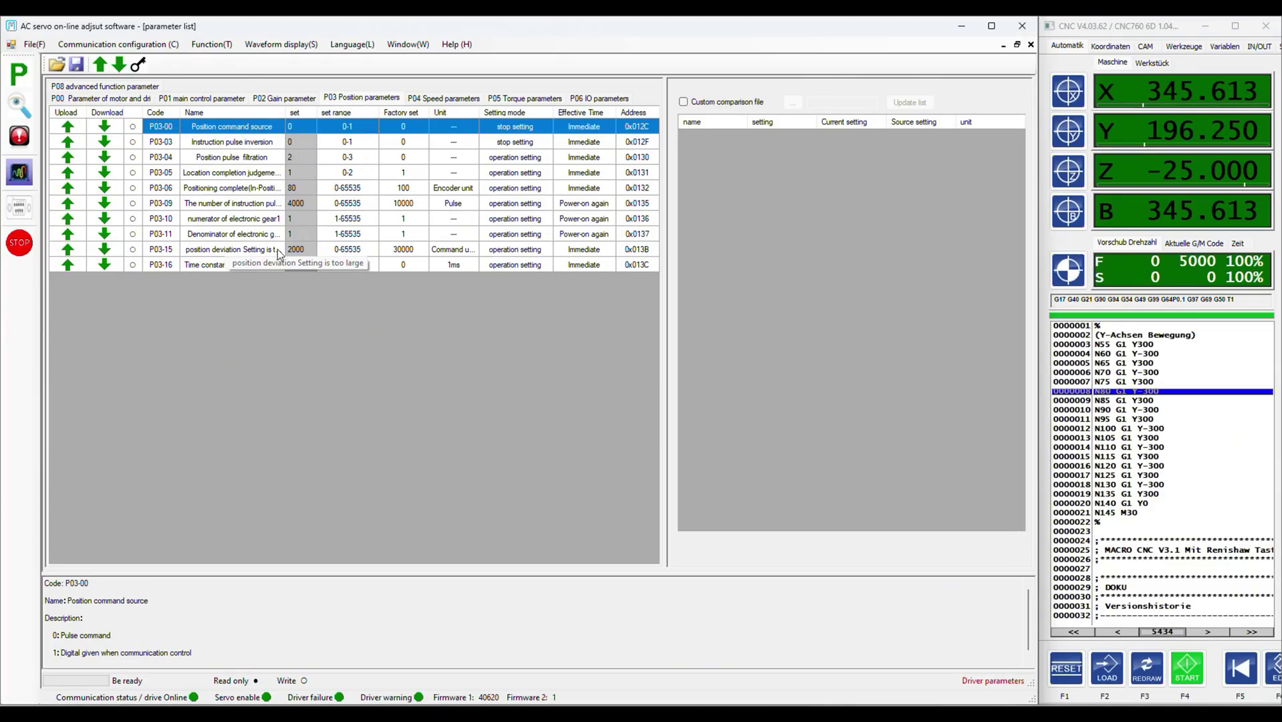
left_click(288, 250)
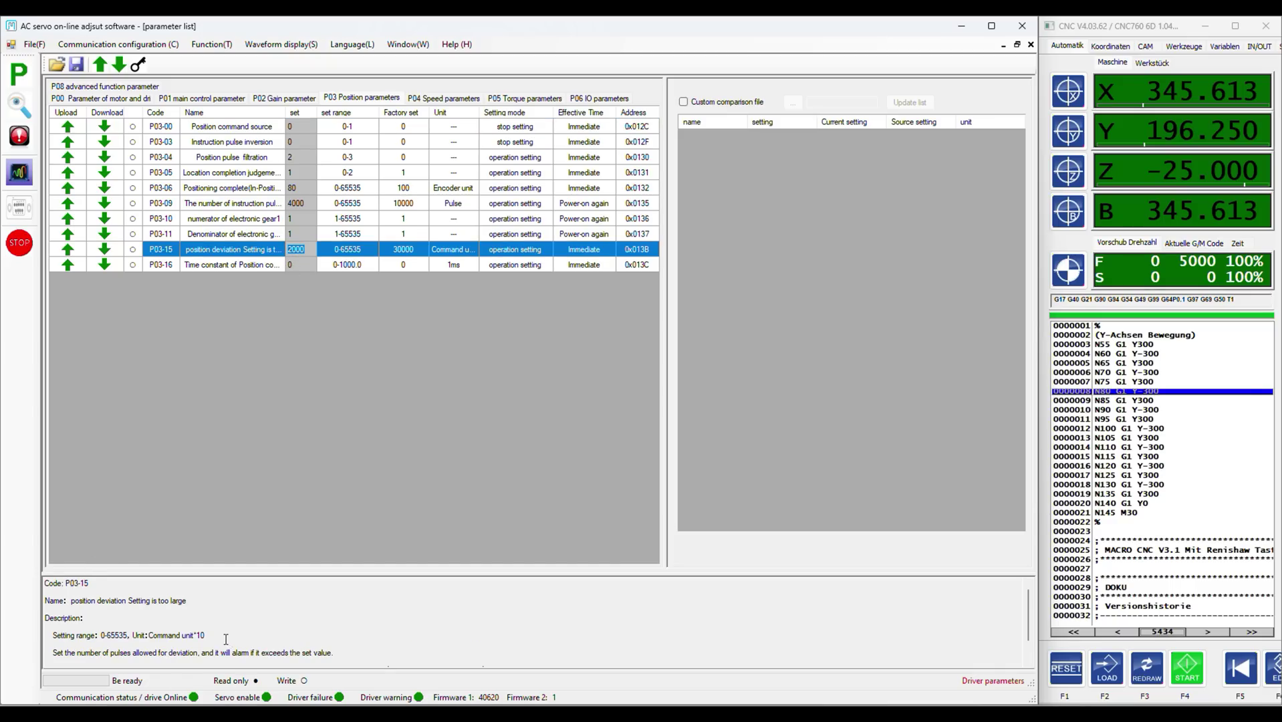
scroll(226, 640, "down", 1)
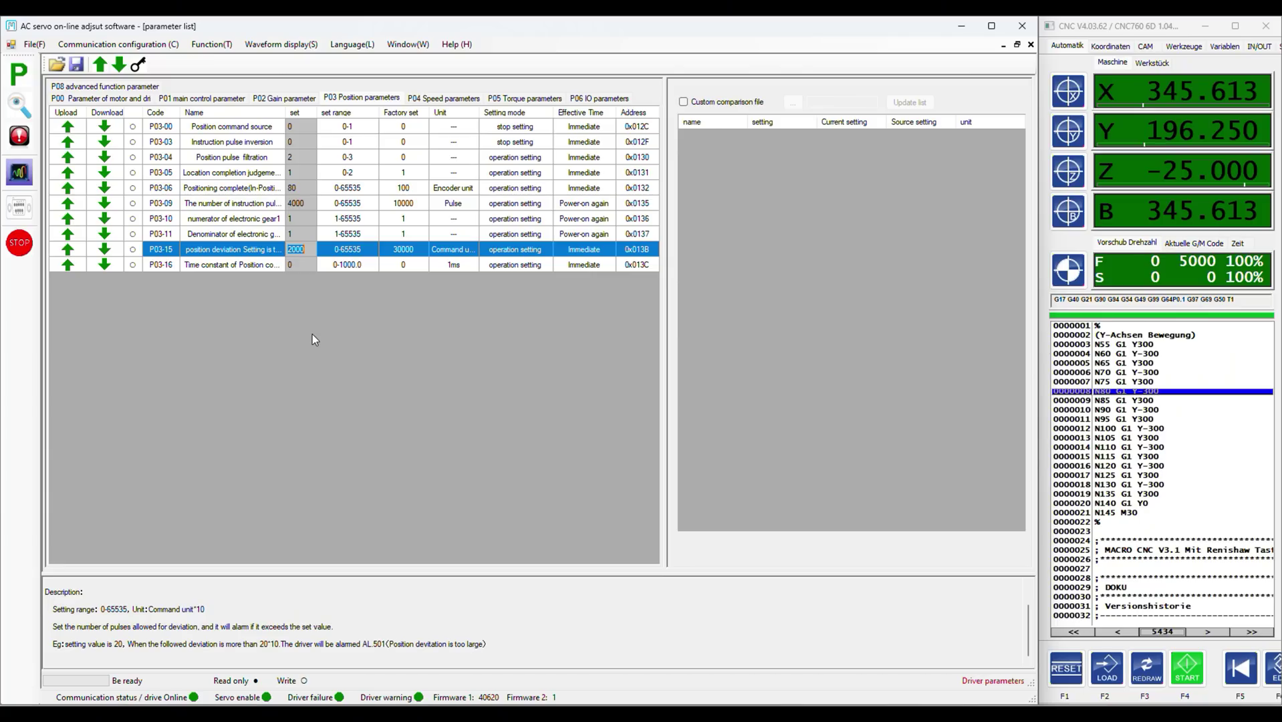
Step: Set the position deviation limit P03-15 to 8 and download it to the drive
type("8")
key("Return")
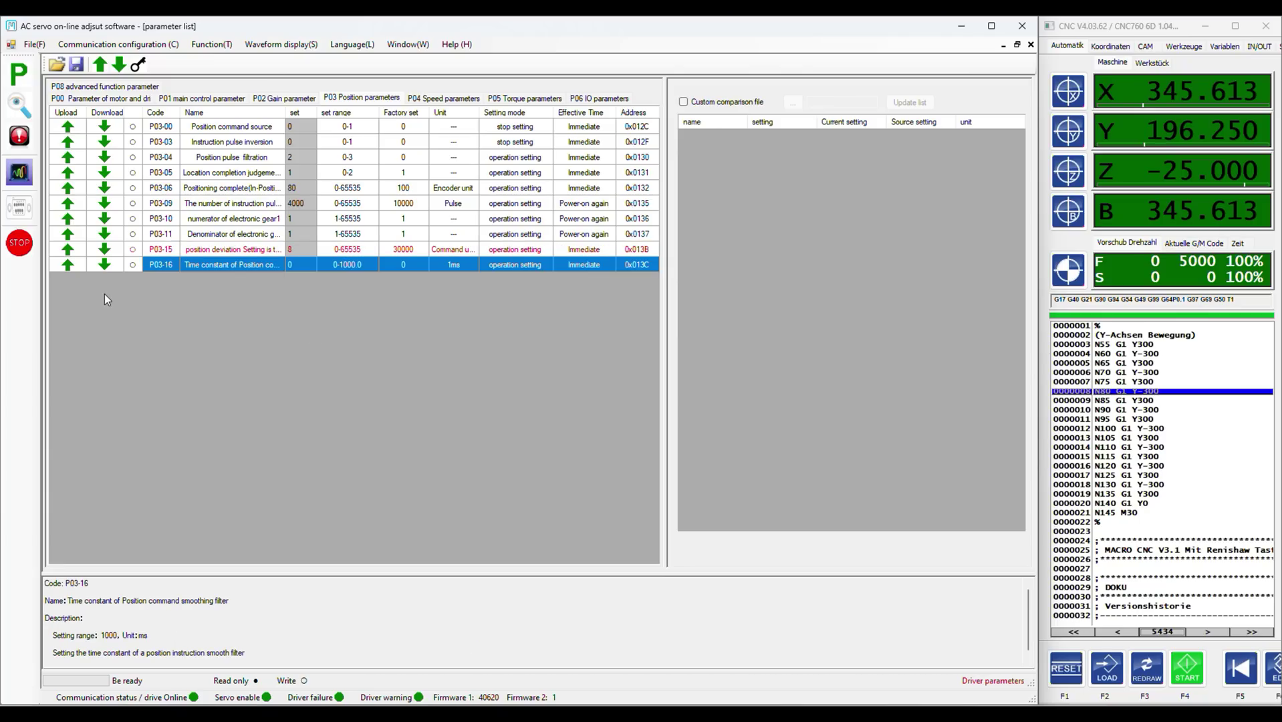
left_click(104, 248)
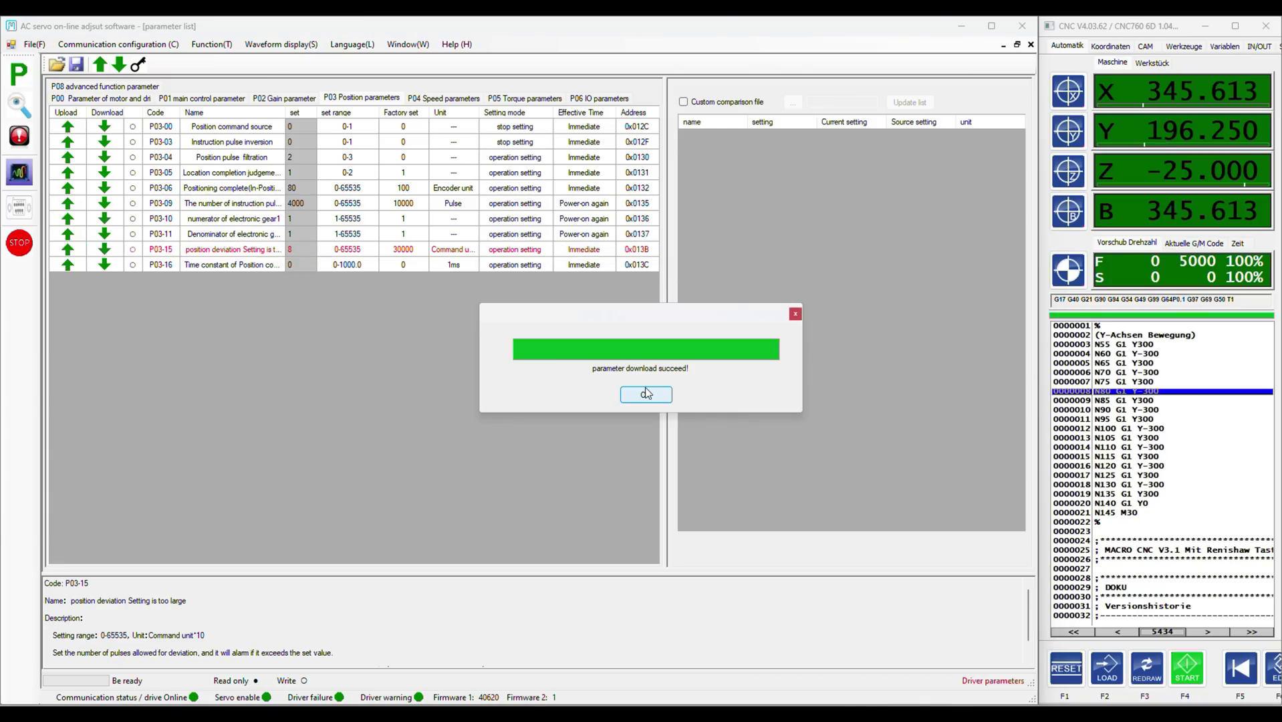
left_click(636, 396)
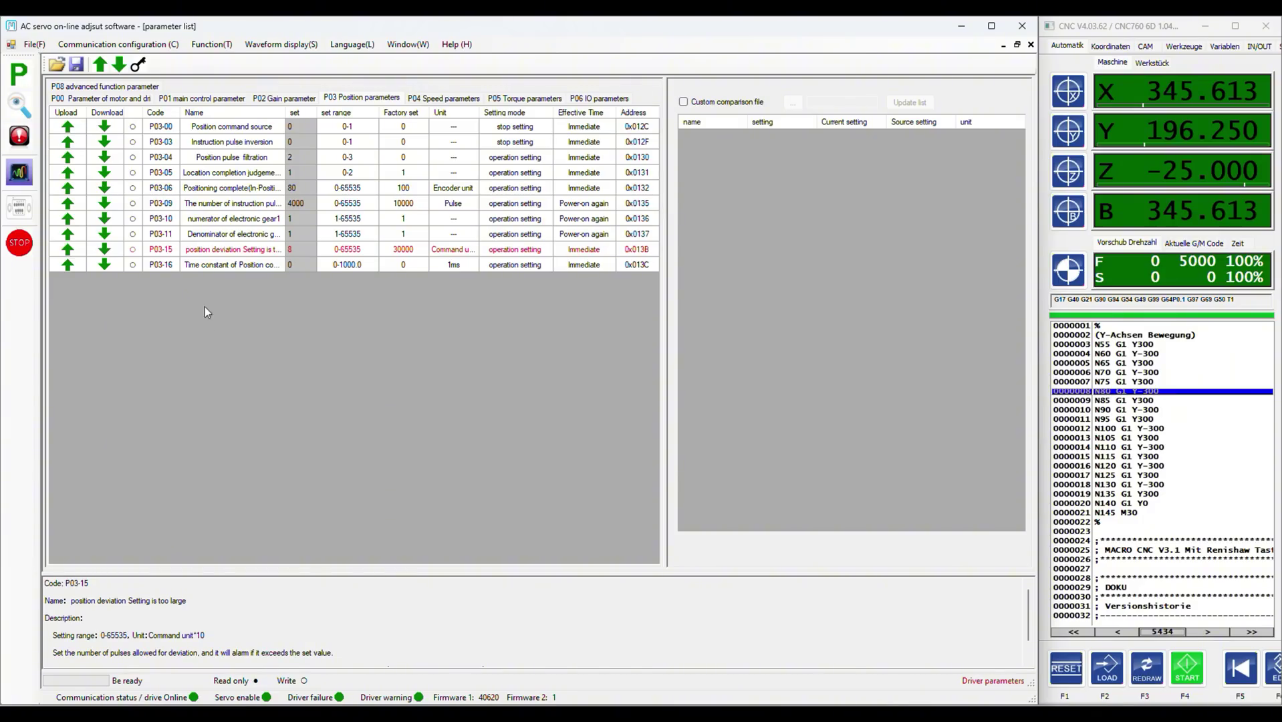
Step: Save the drive parameters in the Y-Achse folder as "2025715 Tuning Y-Achse.xml", basing the name on the existing 2025630 tuning file
left_click(77, 64)
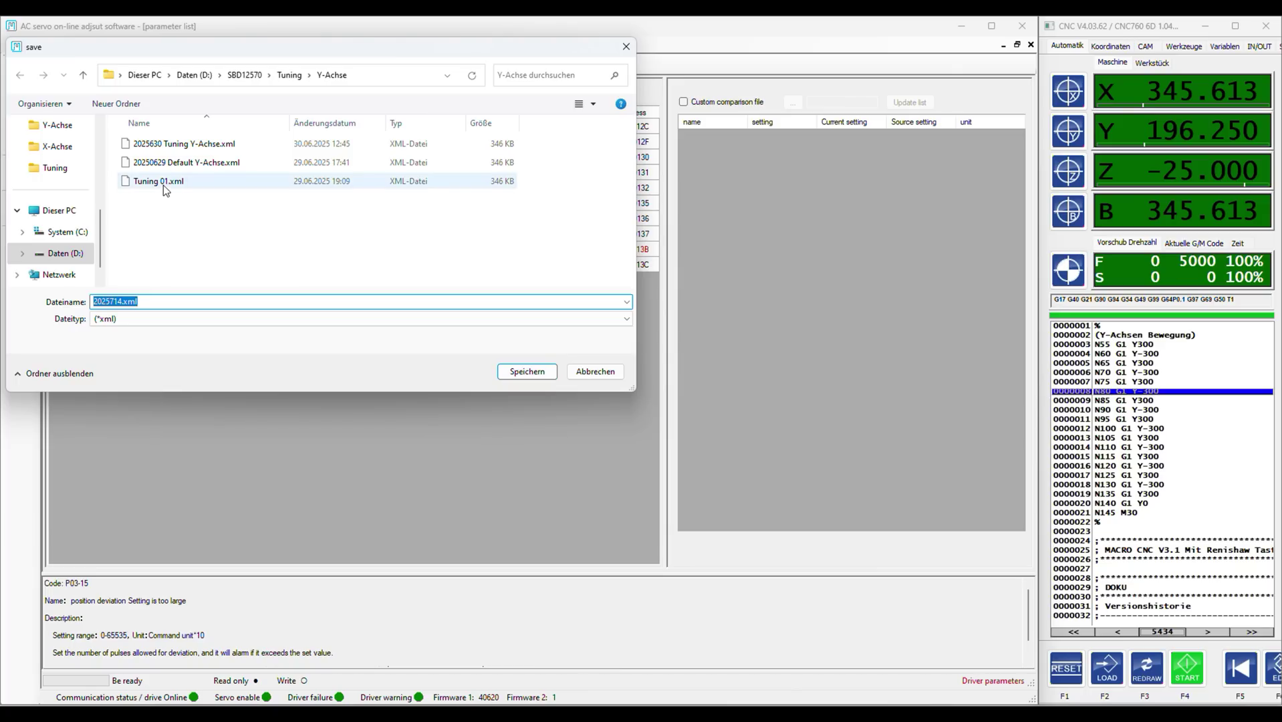
left_click(175, 146)
left_click(110, 301)
left_click(110, 301)
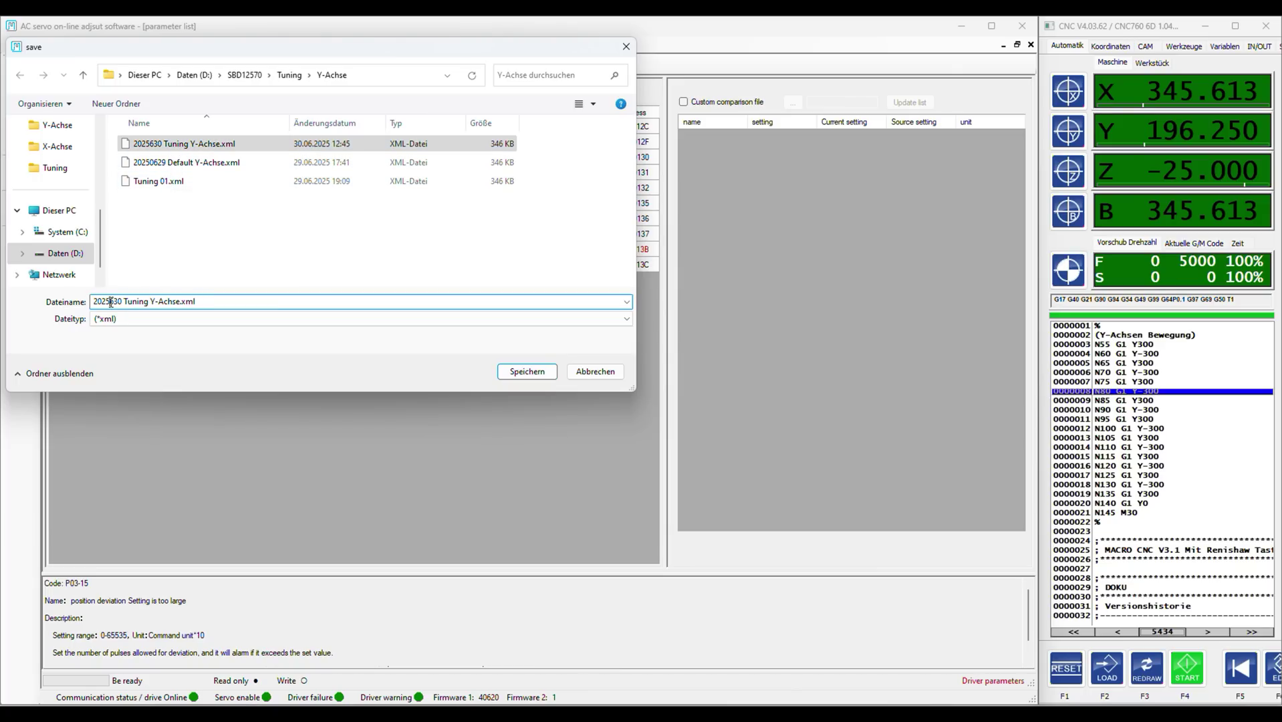
left_click_drag(111, 302, 123, 302)
type("715")
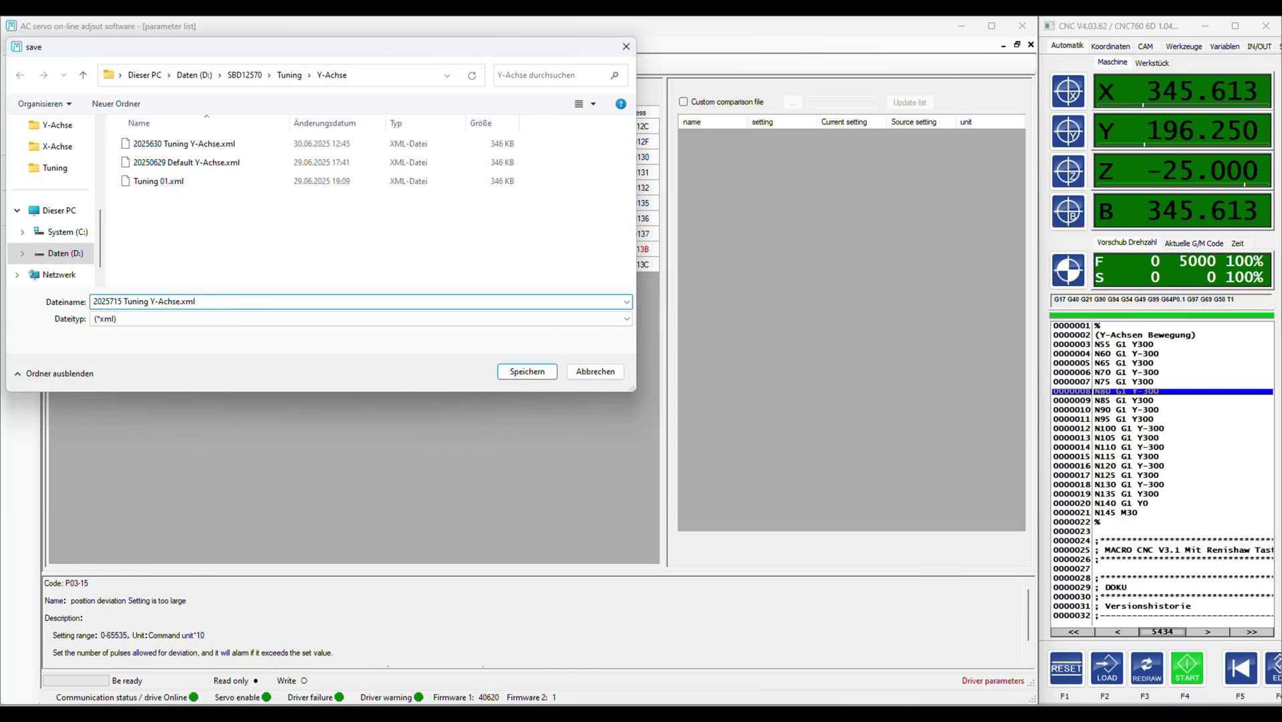
left_click(527, 375)
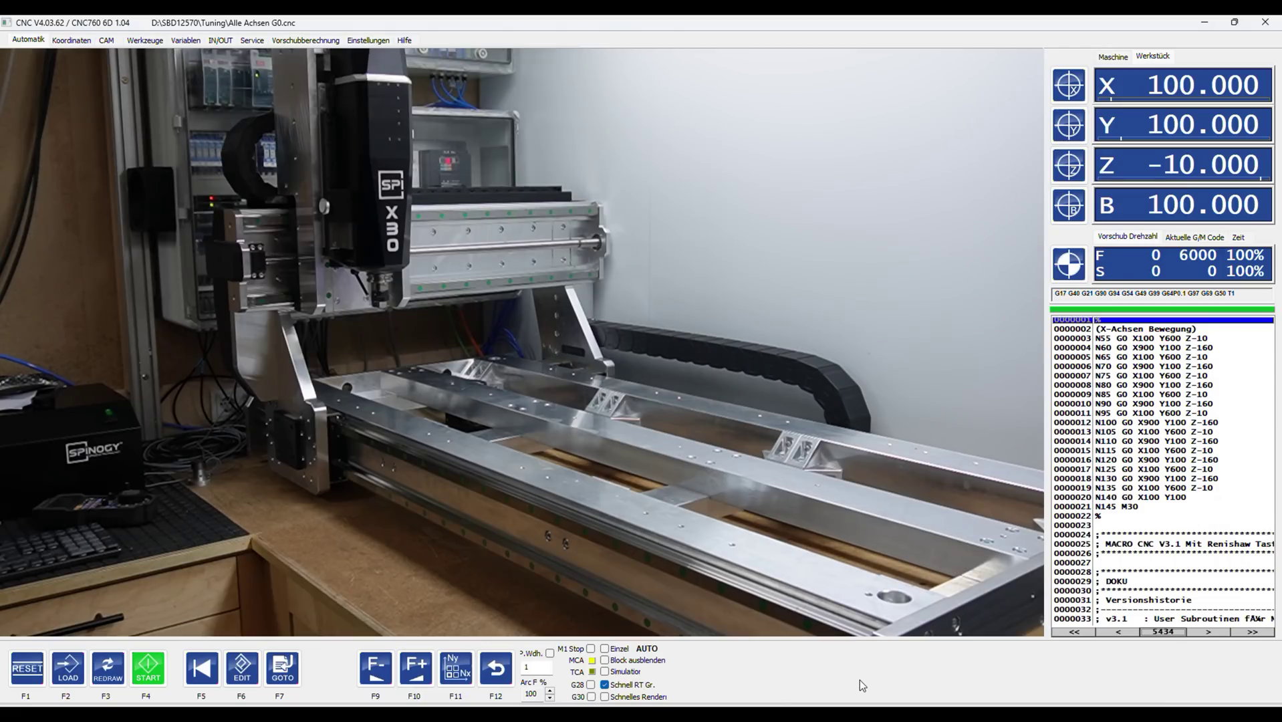
Step: Switch to the CNC control and start the all-axes rapid-motion program "Alle Achsen G0.cnc"
left_click(148, 667)
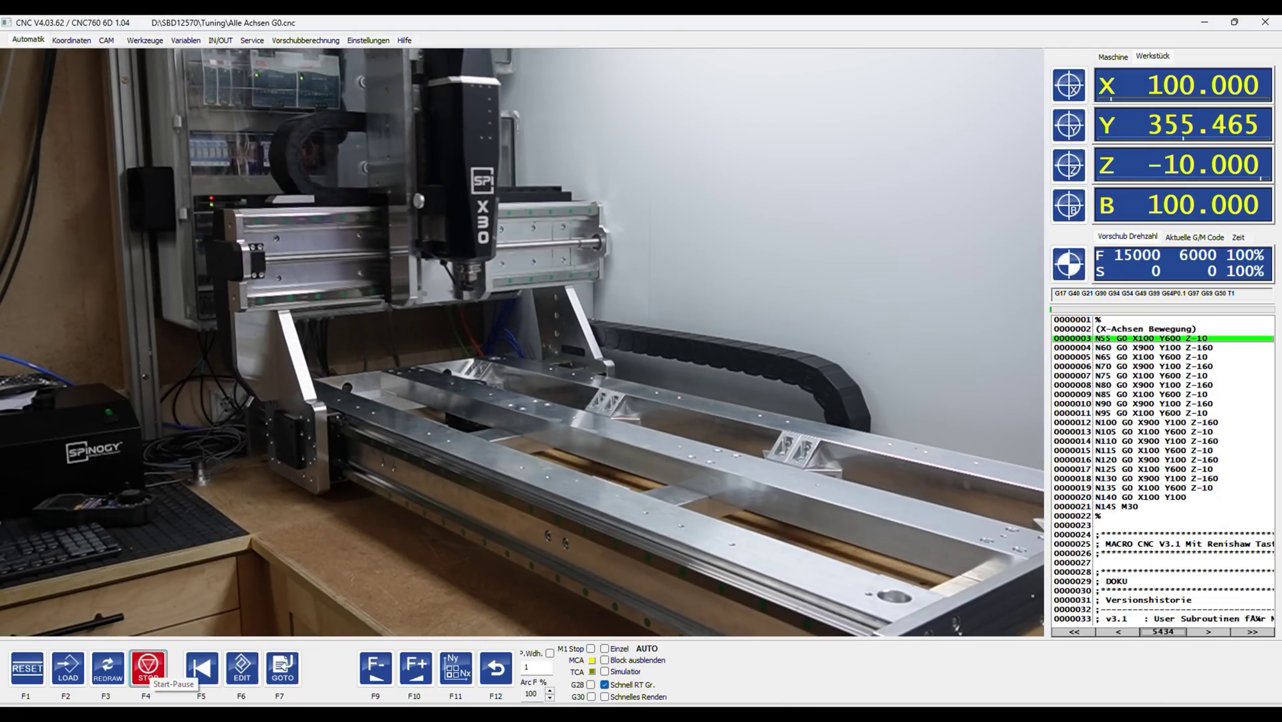